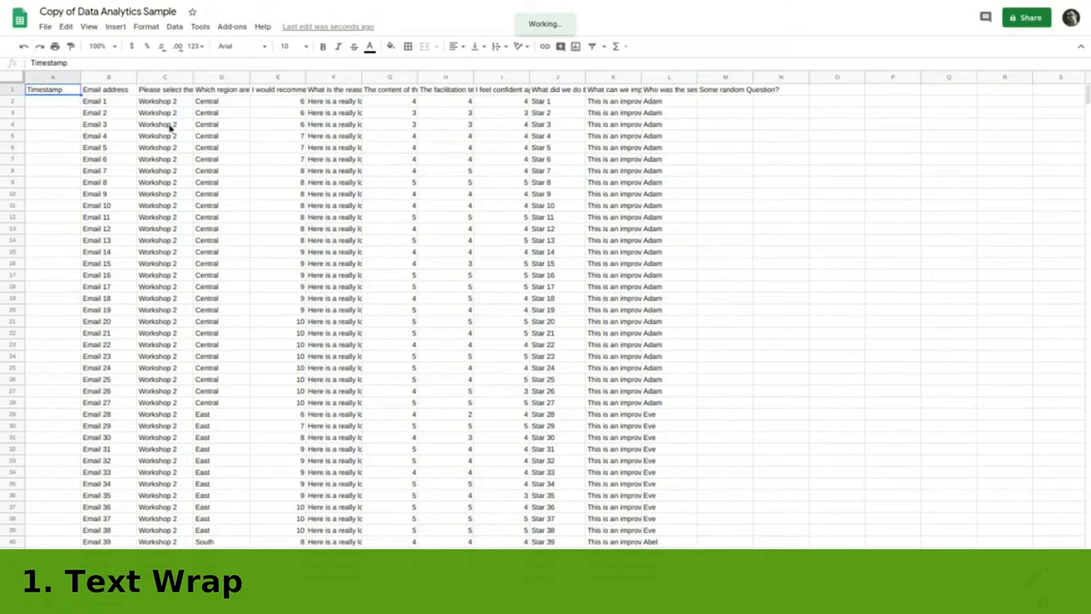
Step: Select the entire sheet and set its text wrapping to Wrap
key(ctrl+a)
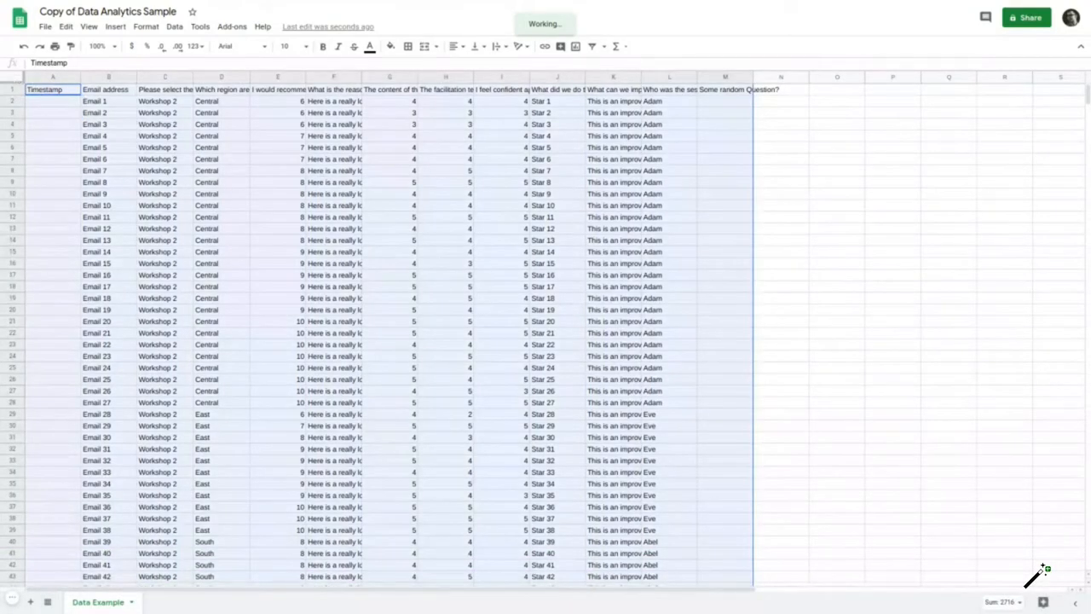
key(ctrl+a)
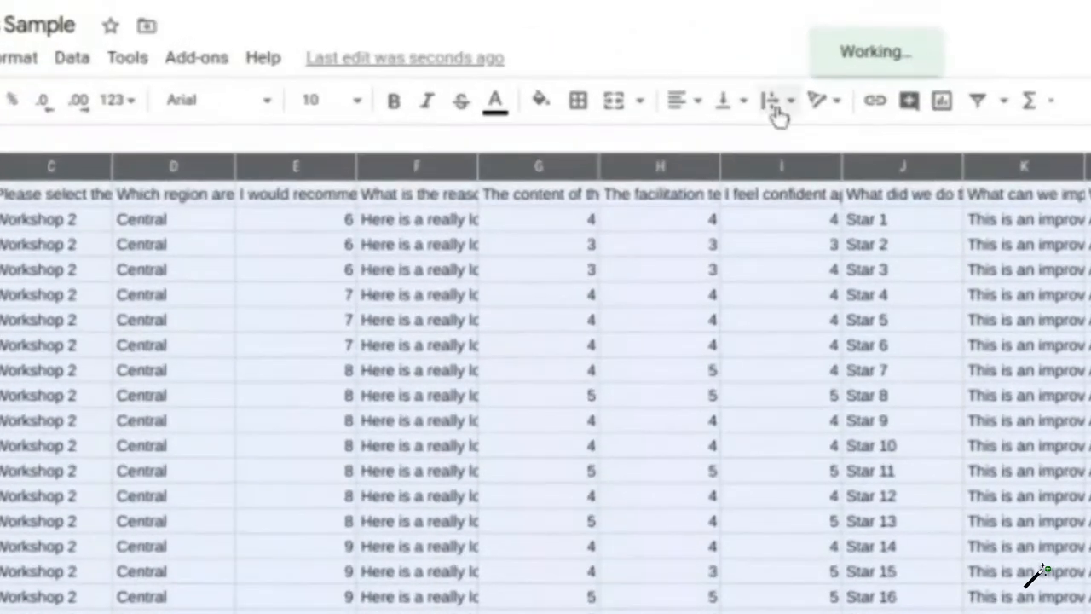
click(499, 48)
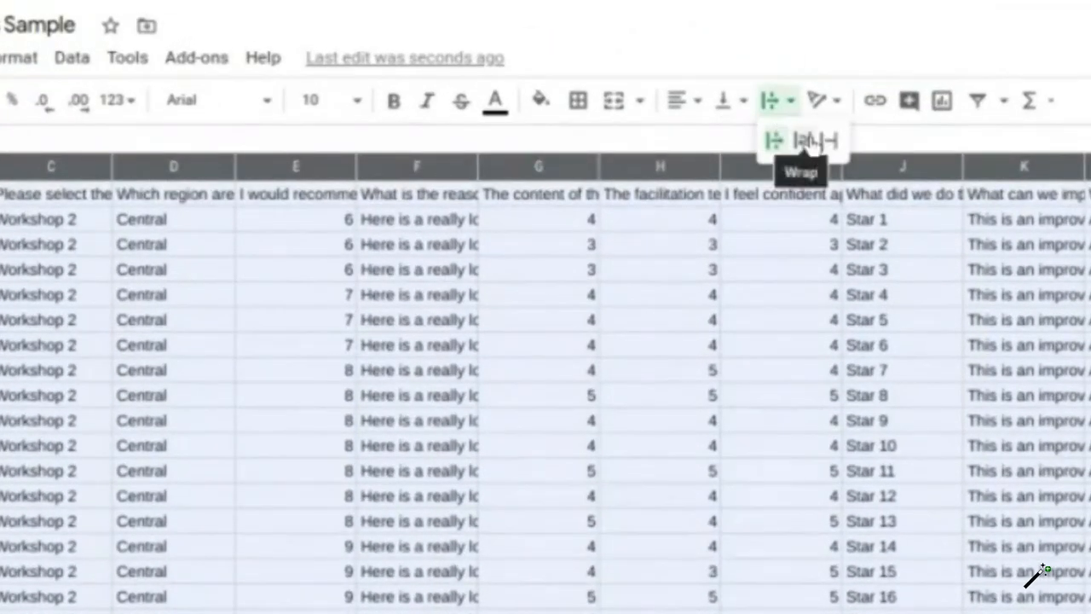
click(812, 143)
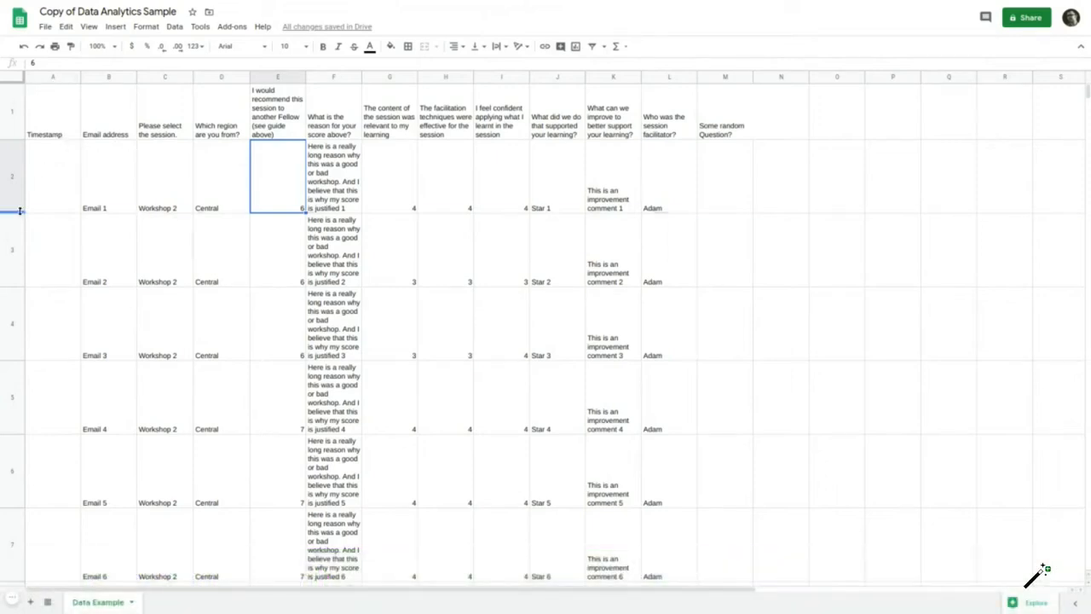
drag(19, 211, 14, 496)
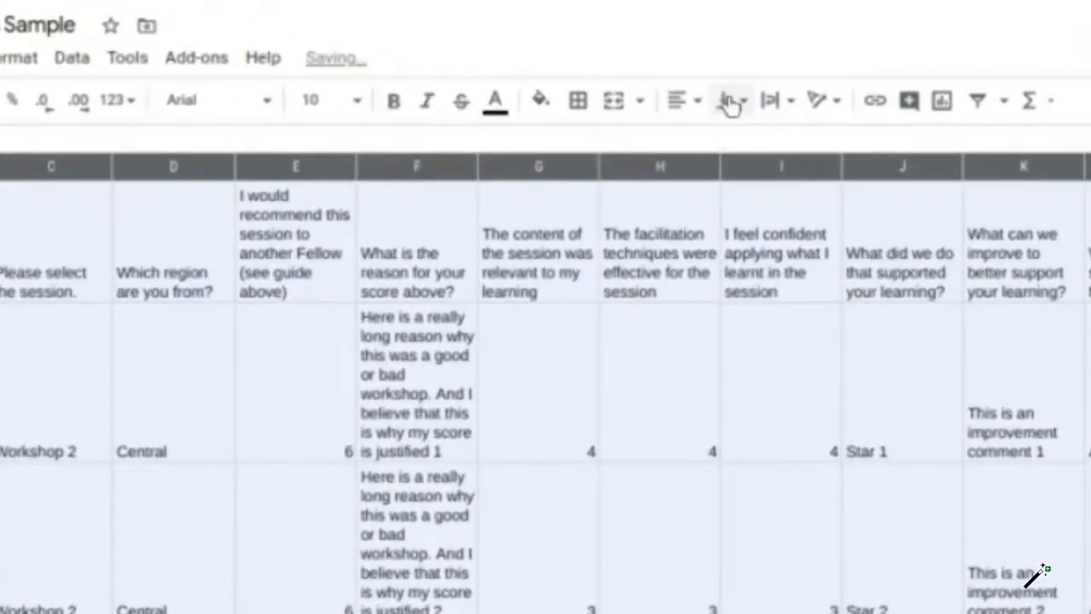
Step: Align the contents of all cells in the sheet vertically to the top
click(730, 101)
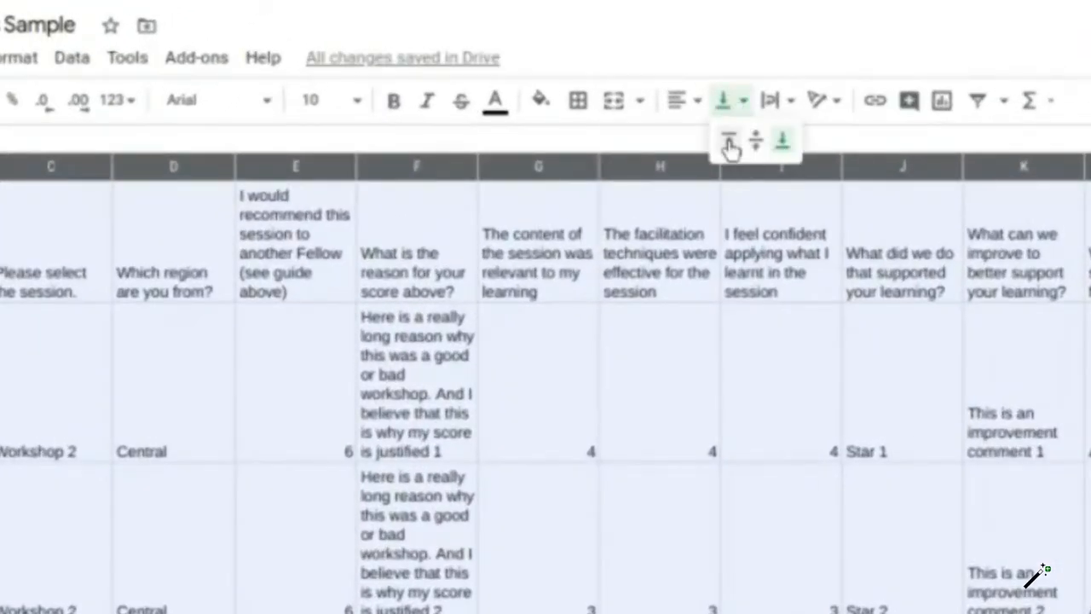
click(730, 143)
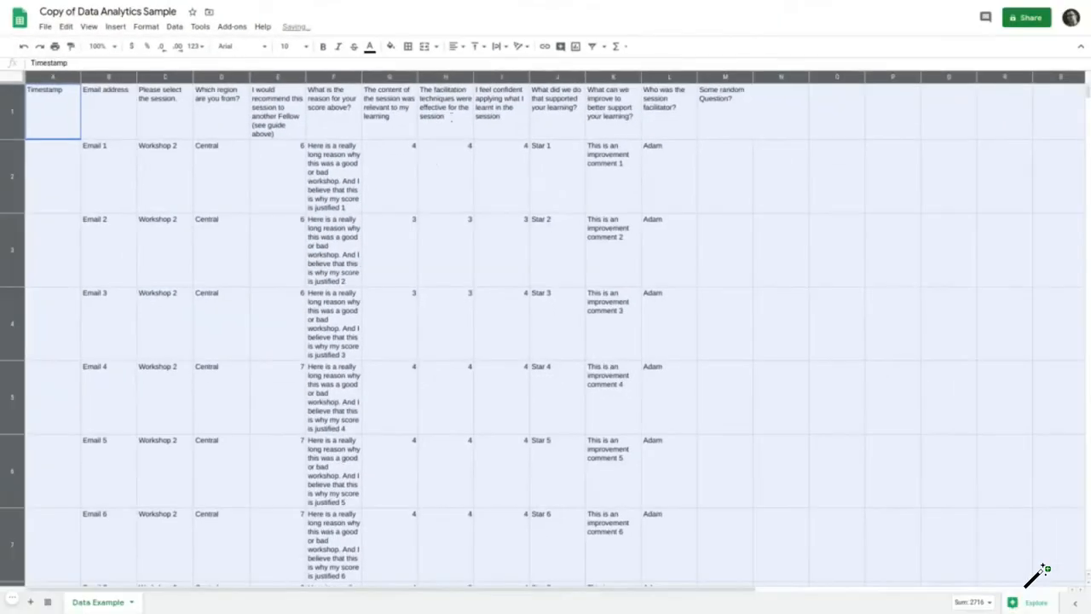
click(433, 165)
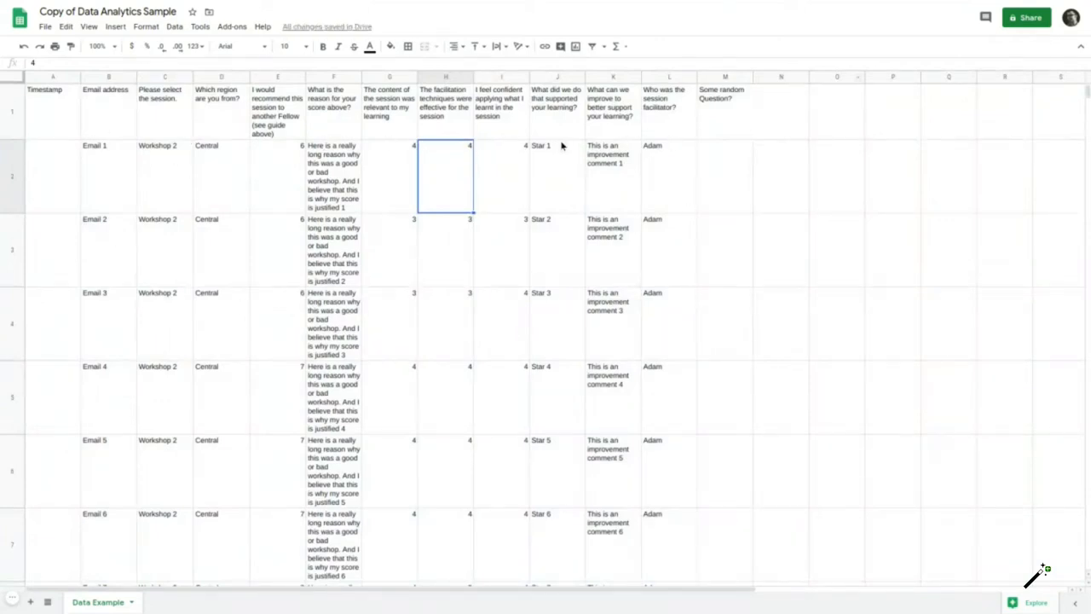
Step: Center the contents of the recommendation score column E horizontally
click(277, 77)
click(456, 46)
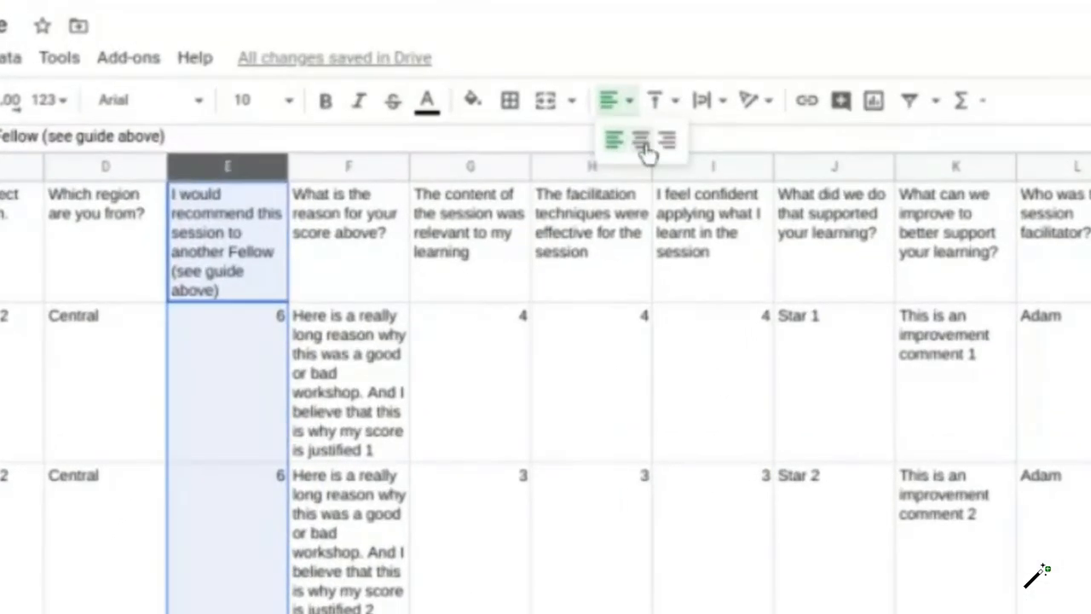
click(640, 140)
click(475, 358)
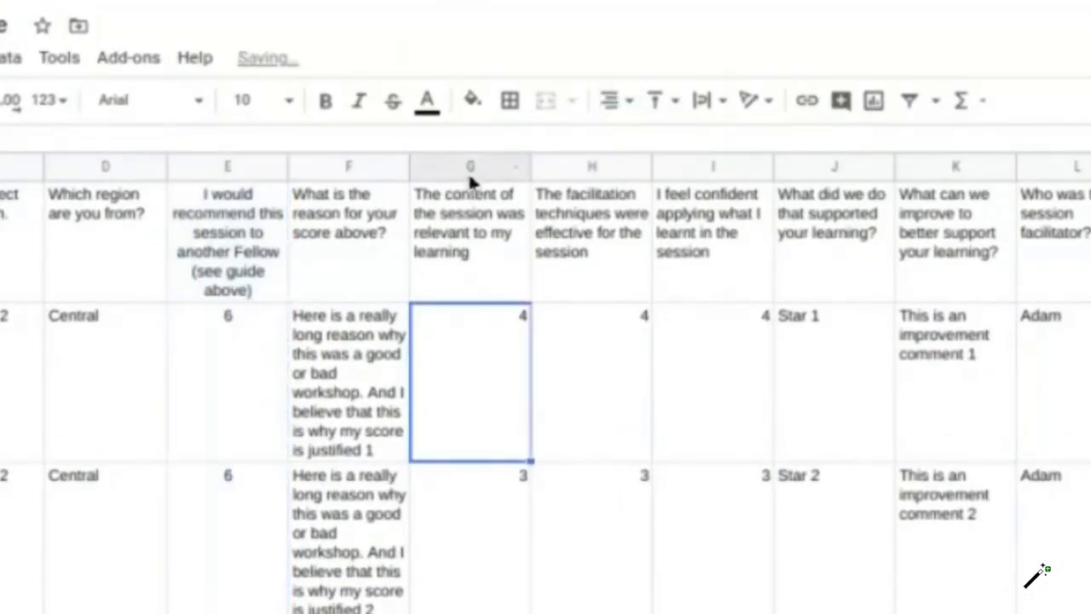
Step: Center the contents of the three rating columns G through I horizontally
click(468, 167)
shift+click(725, 165)
click(612, 101)
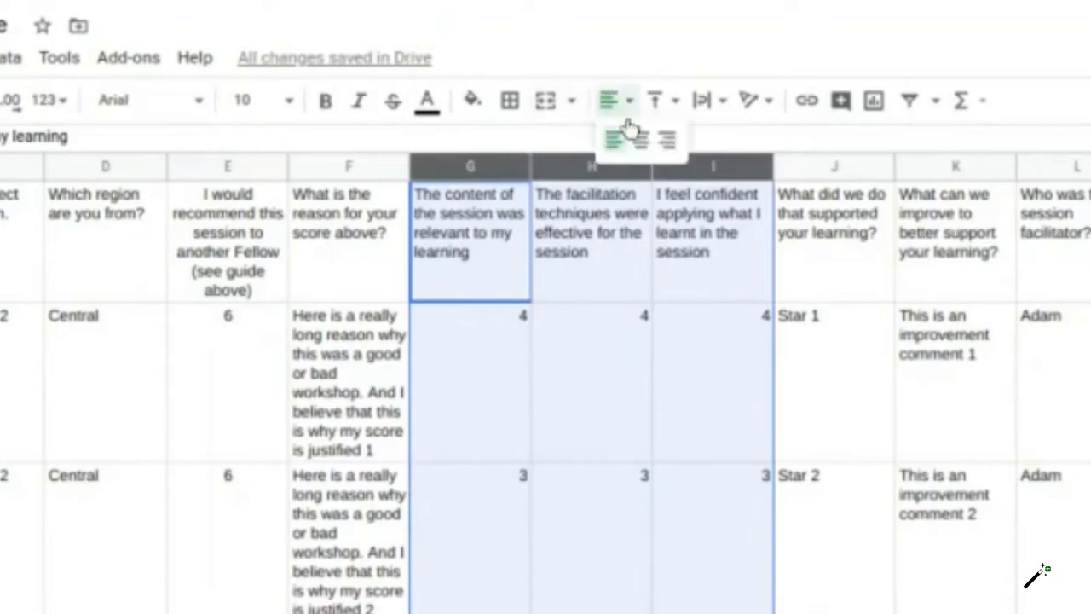
click(641, 142)
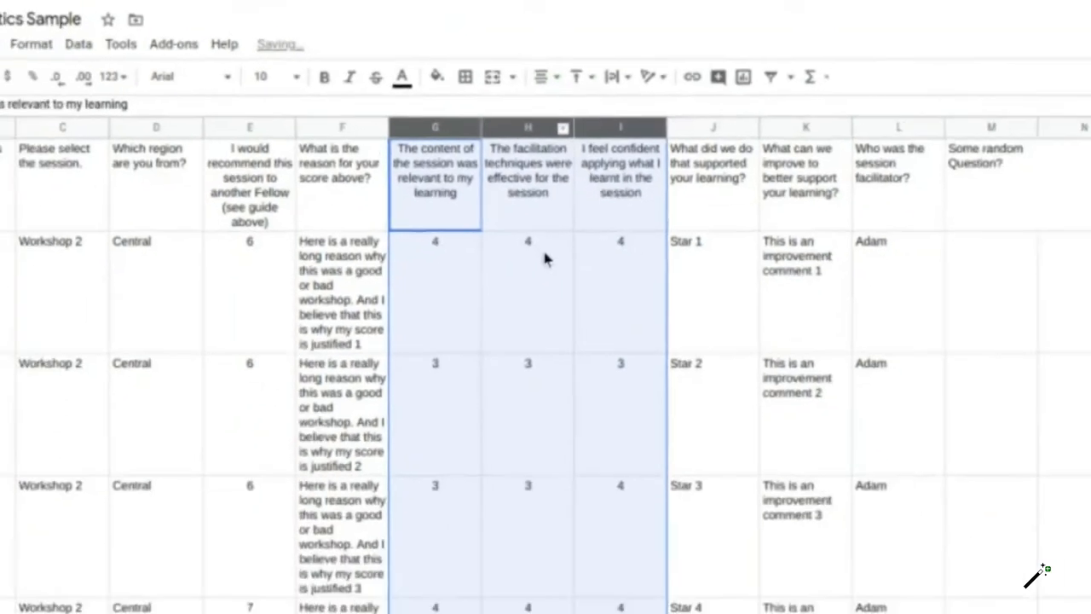
click(546, 258)
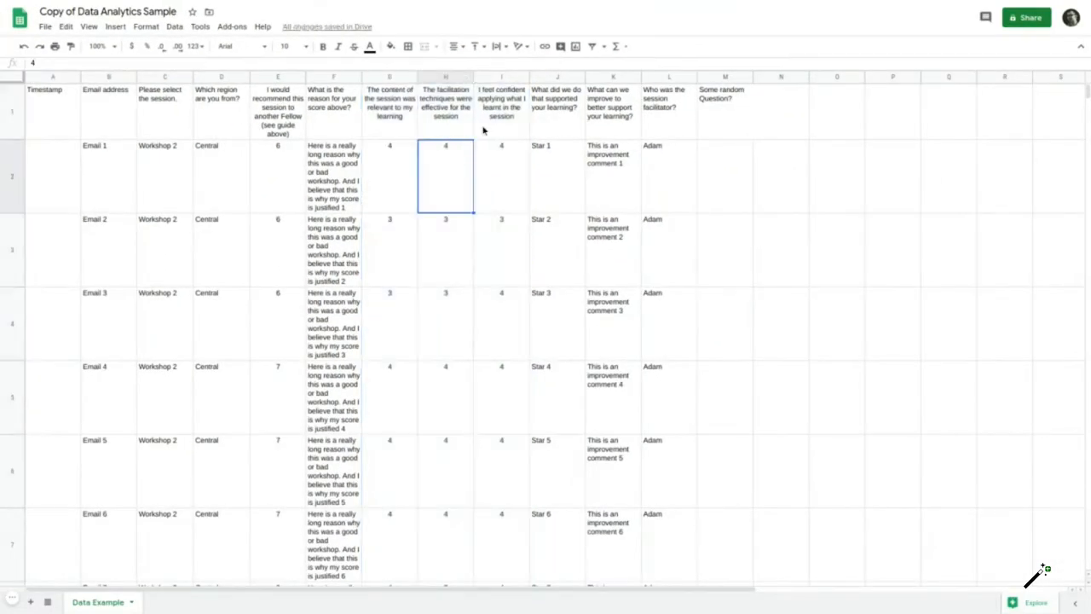
Step: Align the whole header row 1 horizontally to the left
click(13, 116)
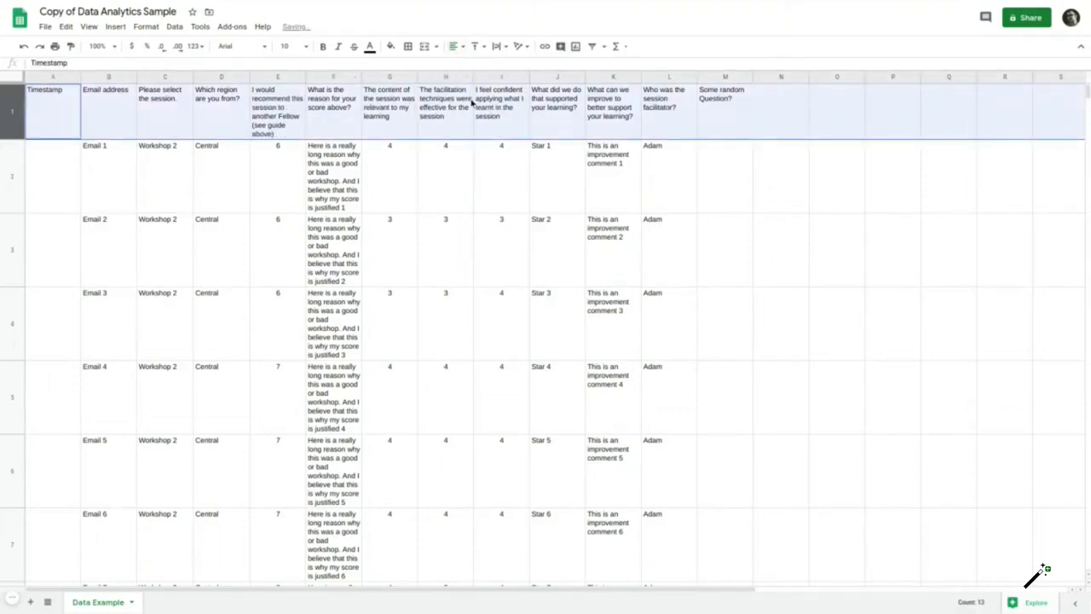
click(466, 169)
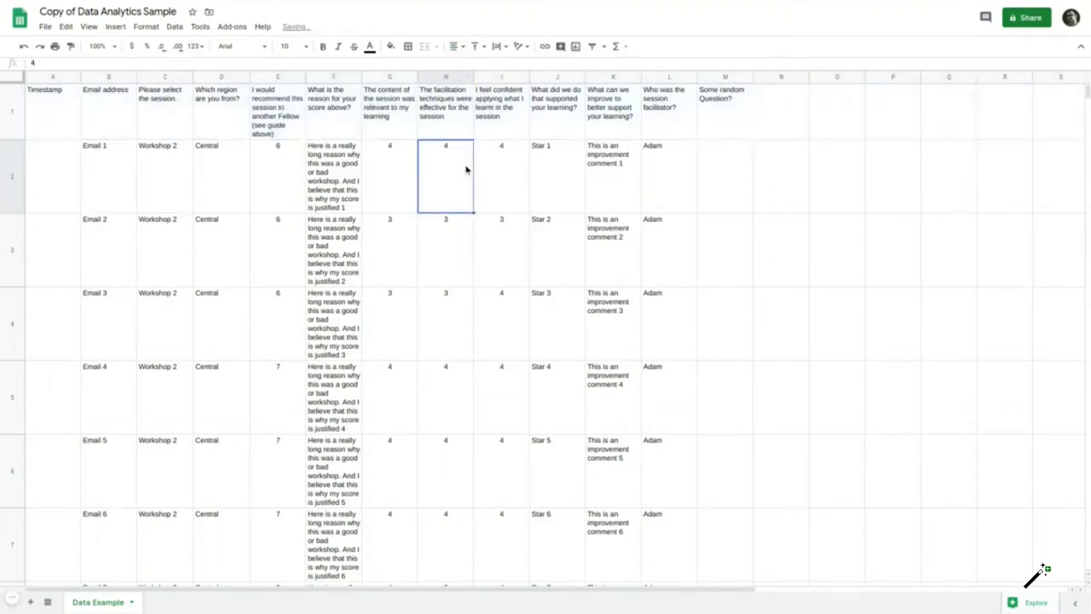
click(556, 78)
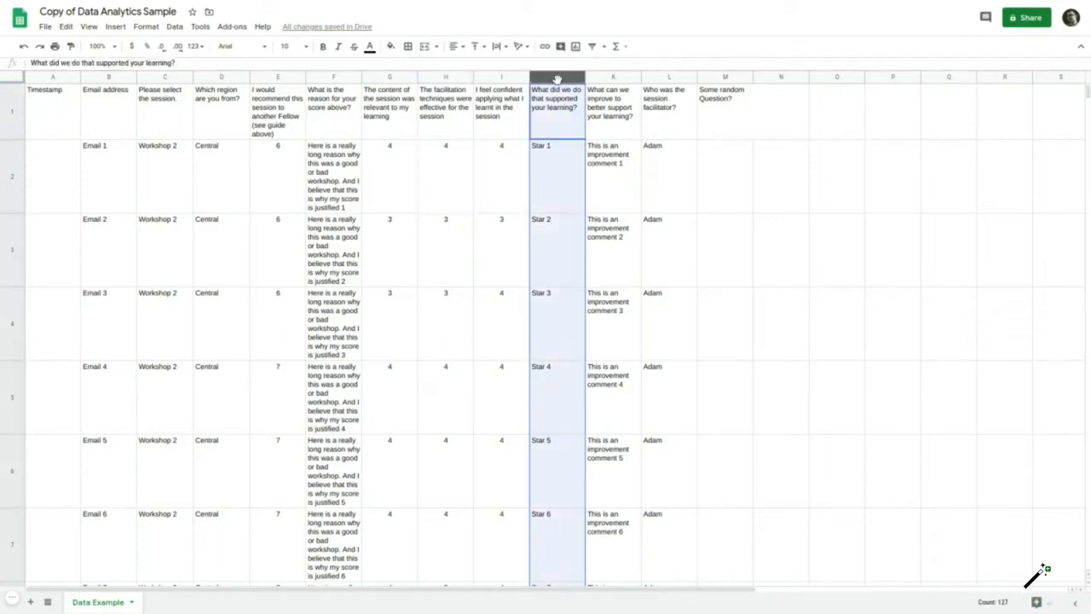
click(241, 155)
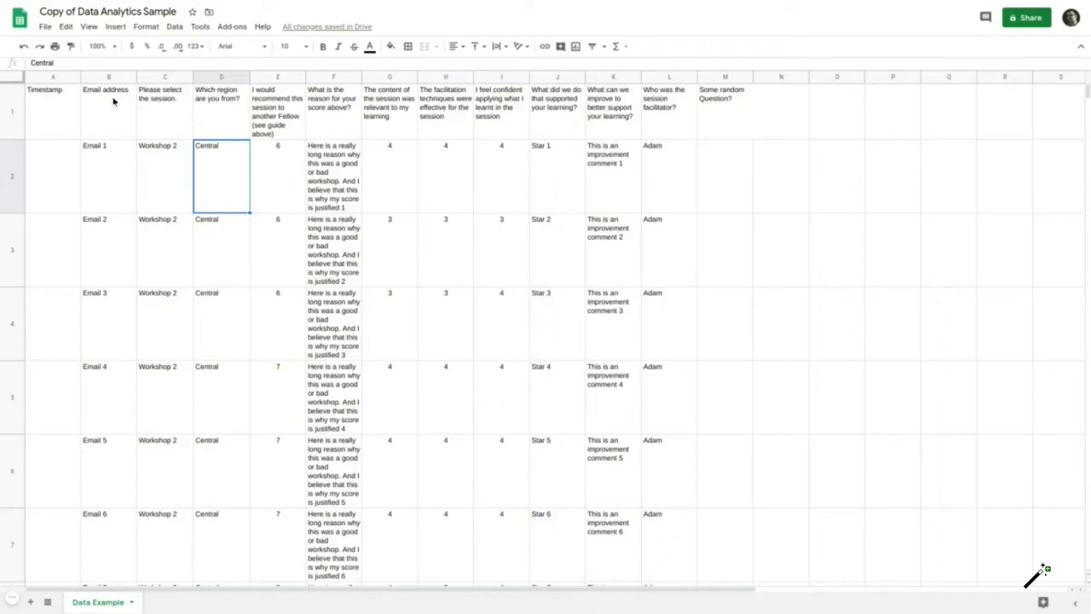
click(6, 116)
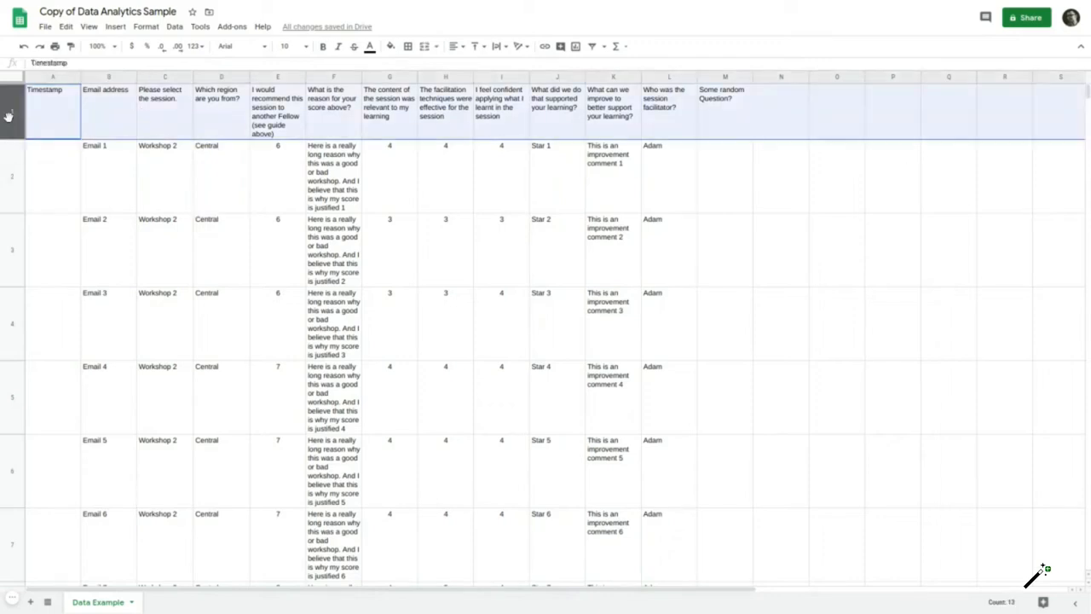
click(79, 182)
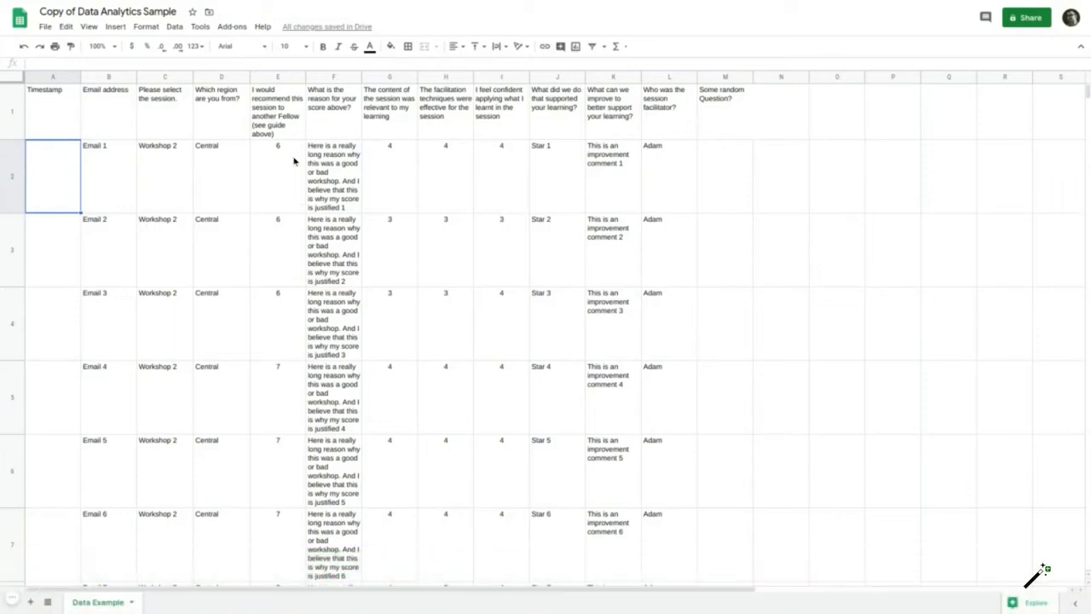
Step: Widen the score reason column F to about four times and the improvement comment column K to nearly three times their original width
drag(360, 77, 559, 78)
drag(603, 117, 529, 78)
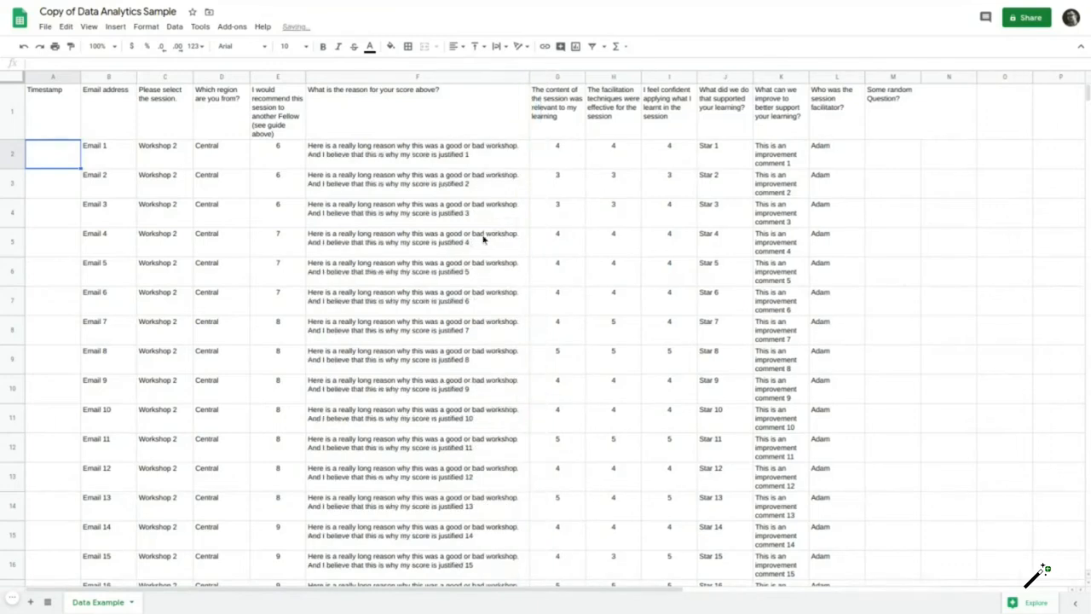
drag(808, 77, 903, 77)
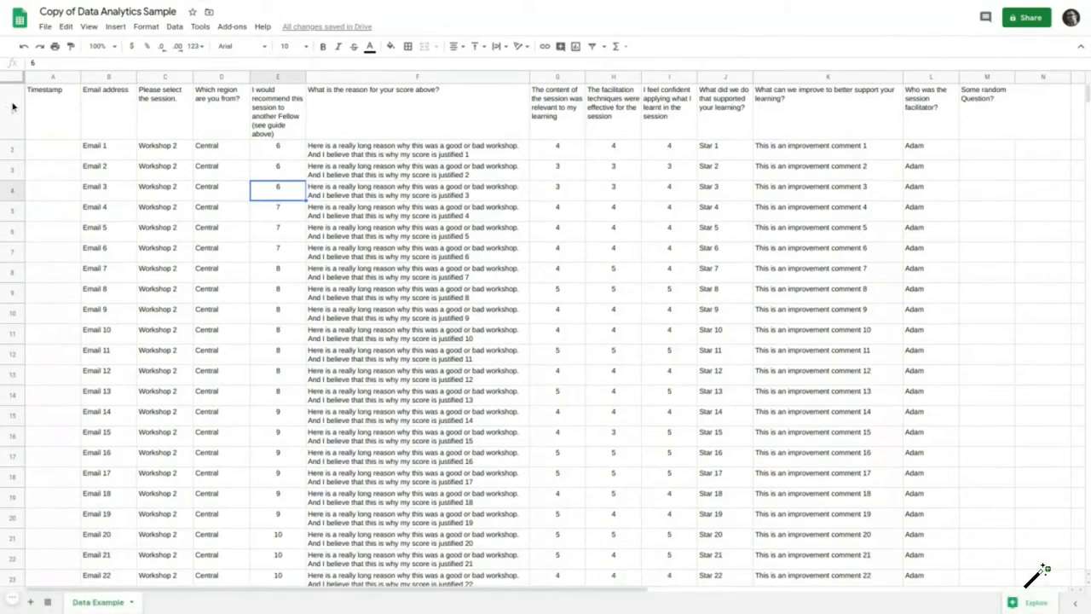
Step: Make the header row 1 bold and create a filter on it
click(13, 105)
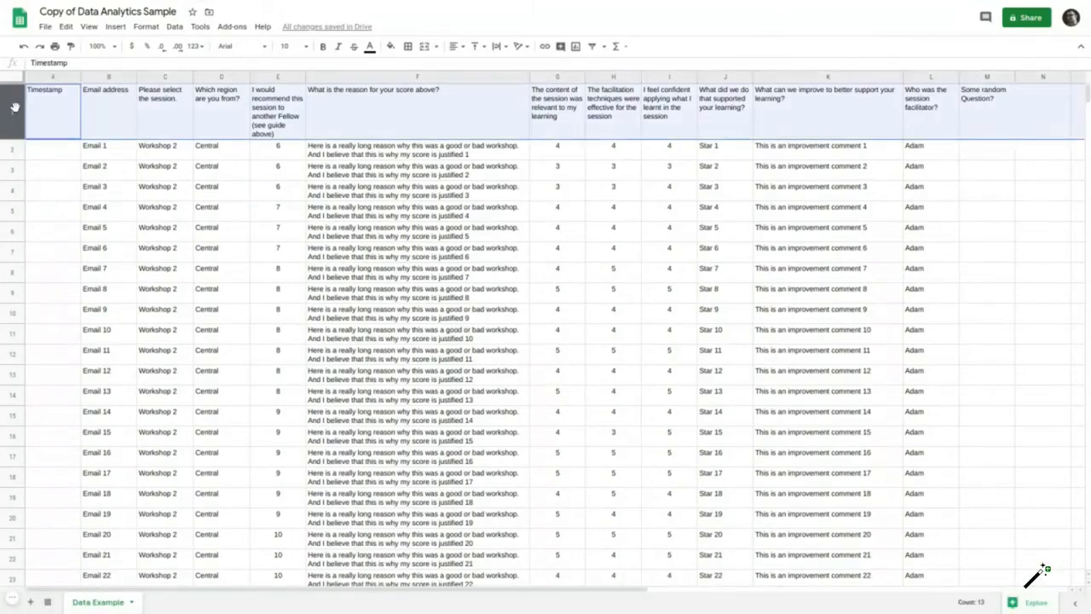
click(174, 26)
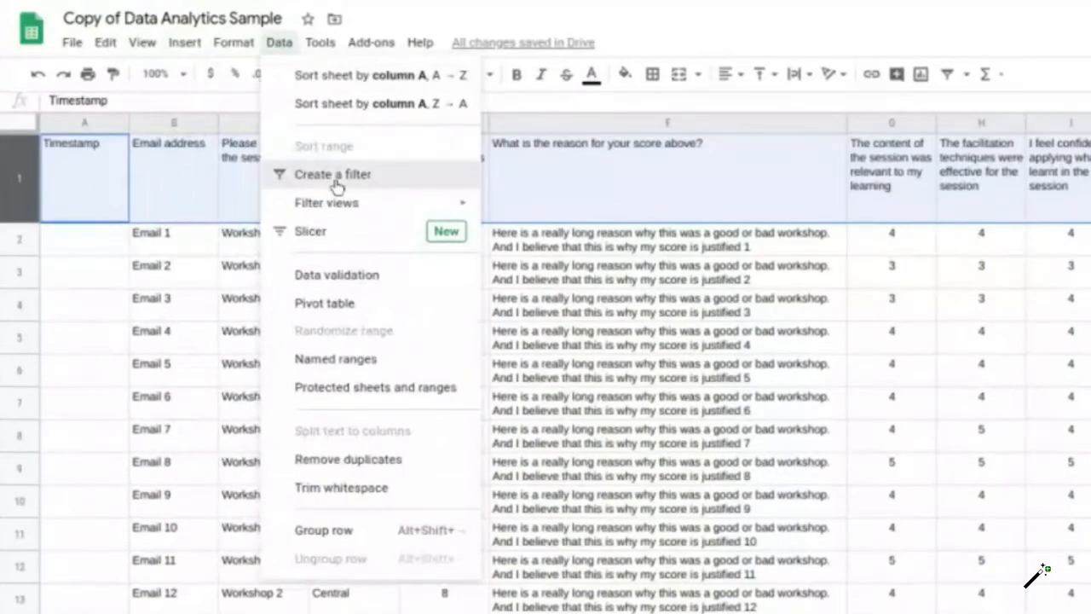
click(335, 179)
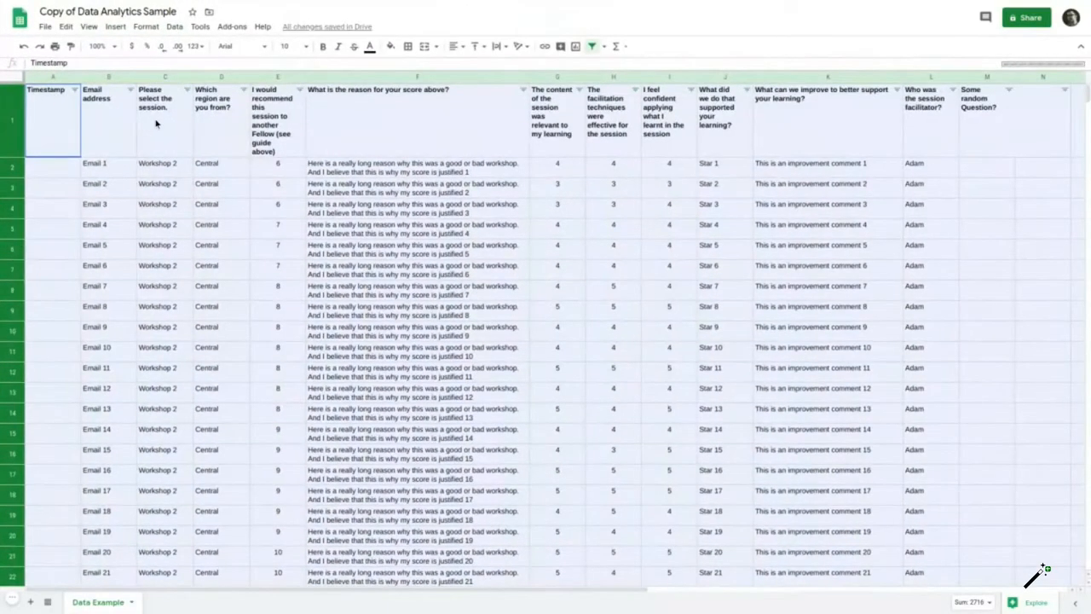
click(154, 123)
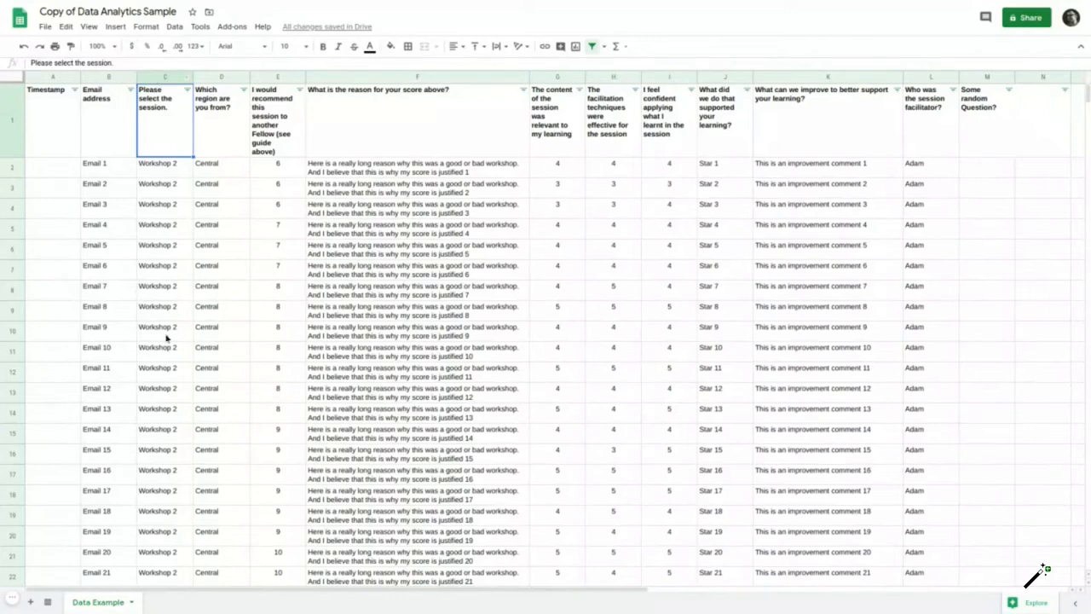
Step: Sort the data by the session column C from A to Z using its filter
scroll(166, 324, down, 15)
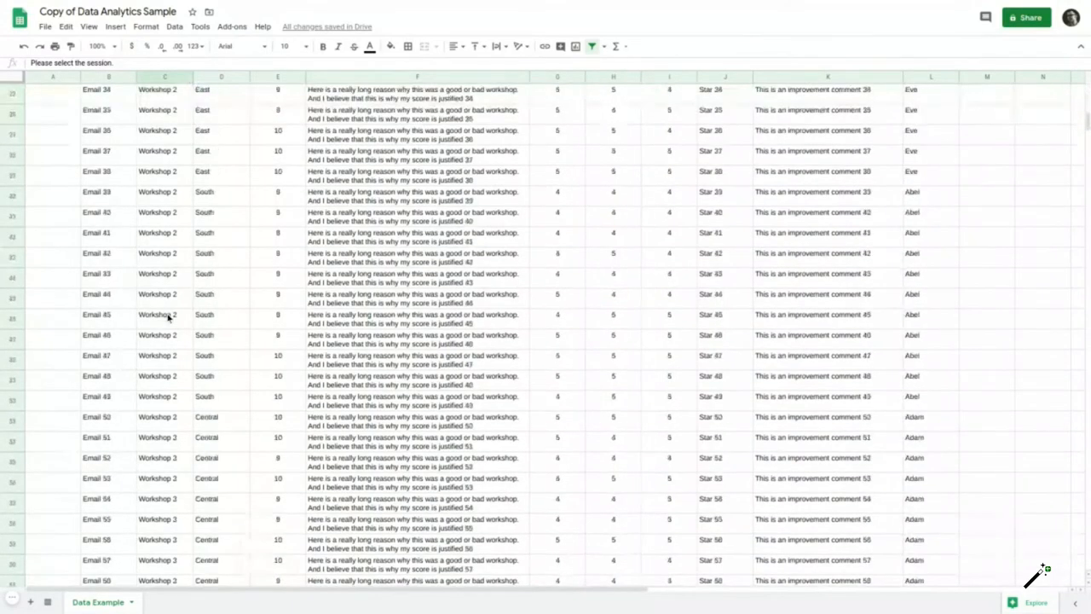
scroll(168, 318, down, 20)
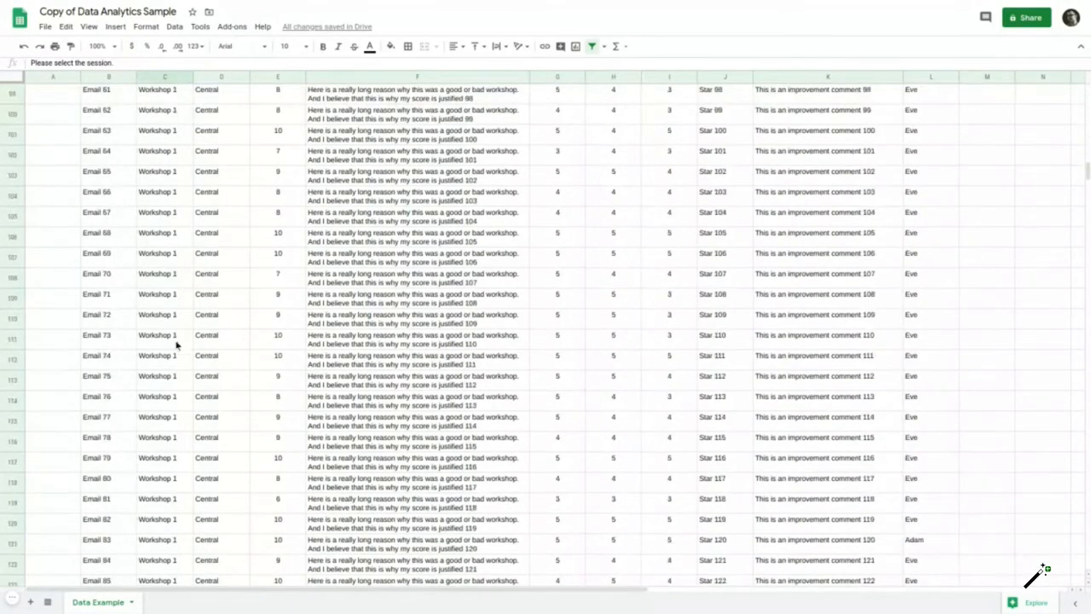
scroll(198, 436, up, 20)
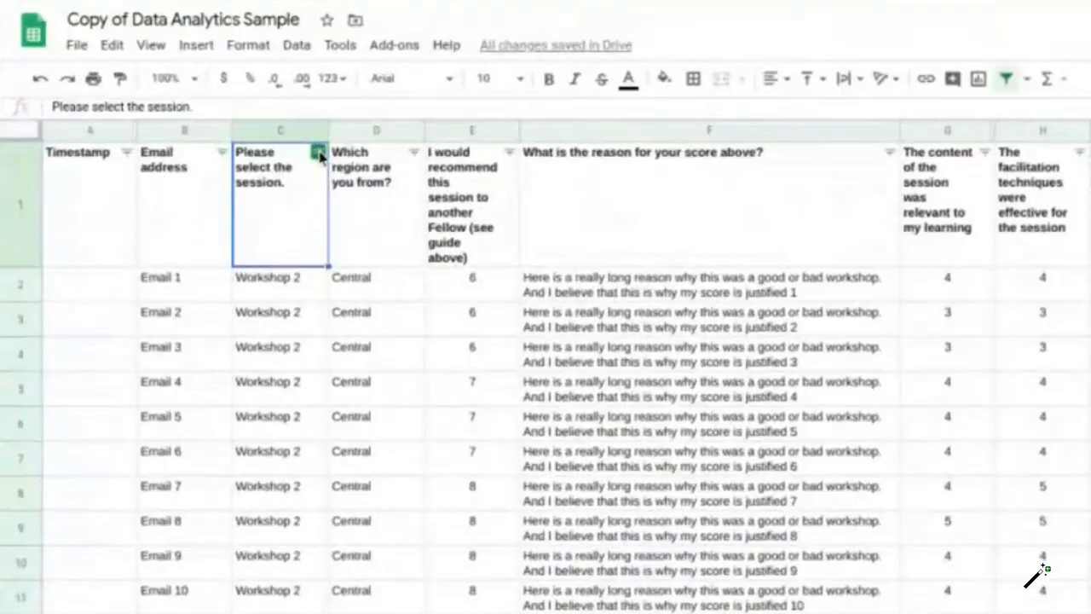
click(186, 89)
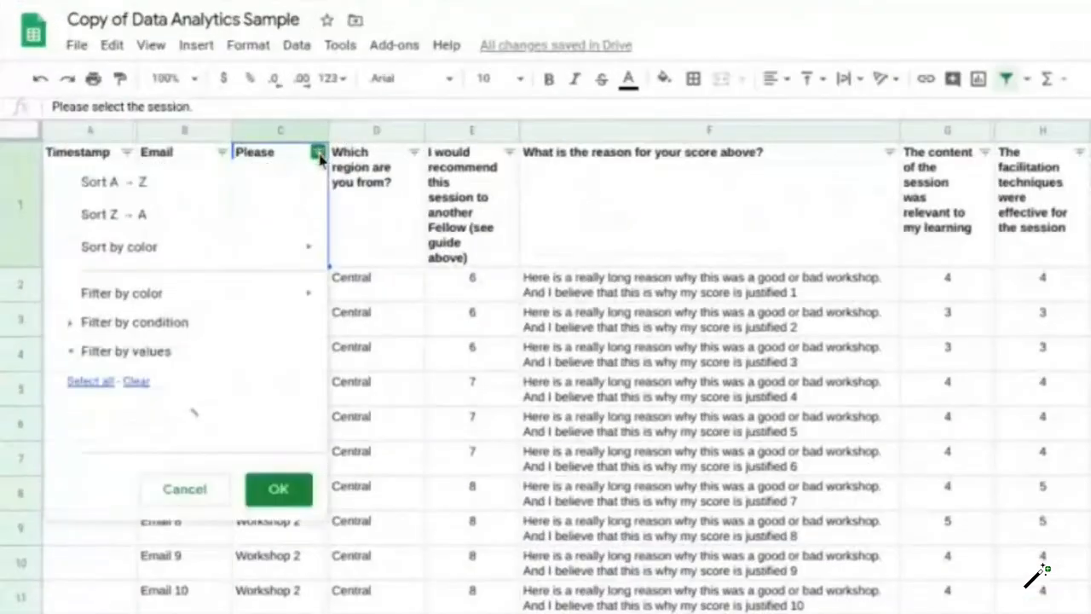
click(294, 193)
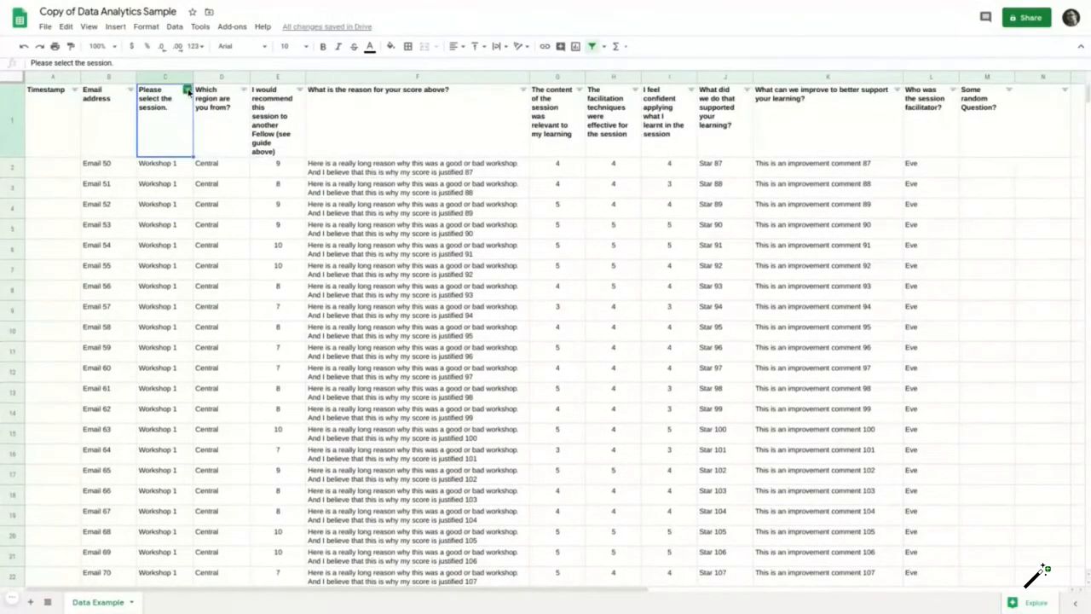
Step: Sort the data by the recommendation score column E from Z to A and look through the sorted rows
click(185, 91)
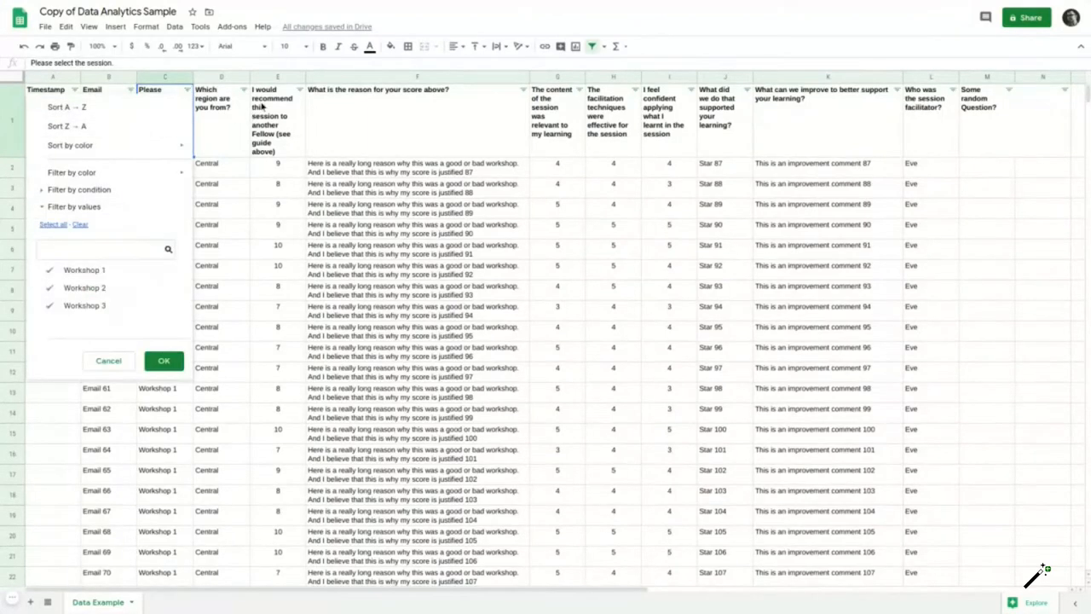
click(224, 119)
click(299, 90)
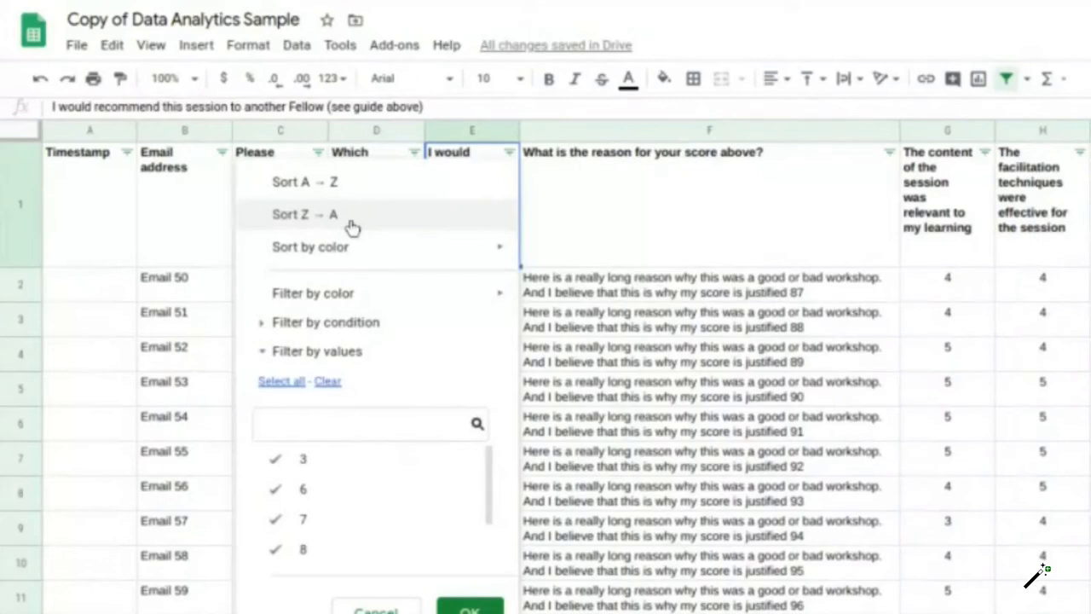
click(352, 215)
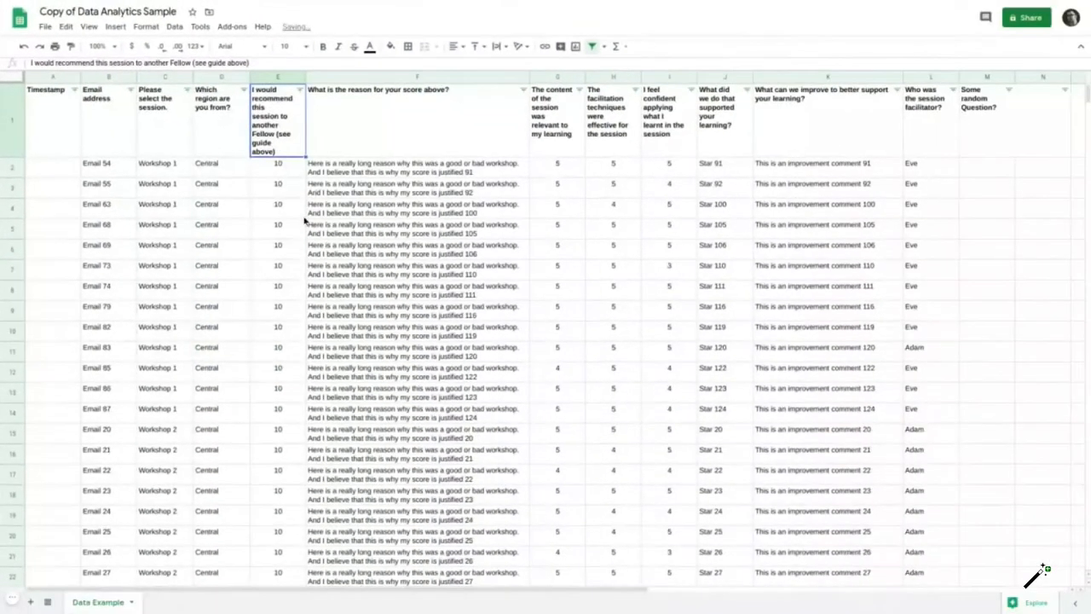
scroll(293, 265, down, 5)
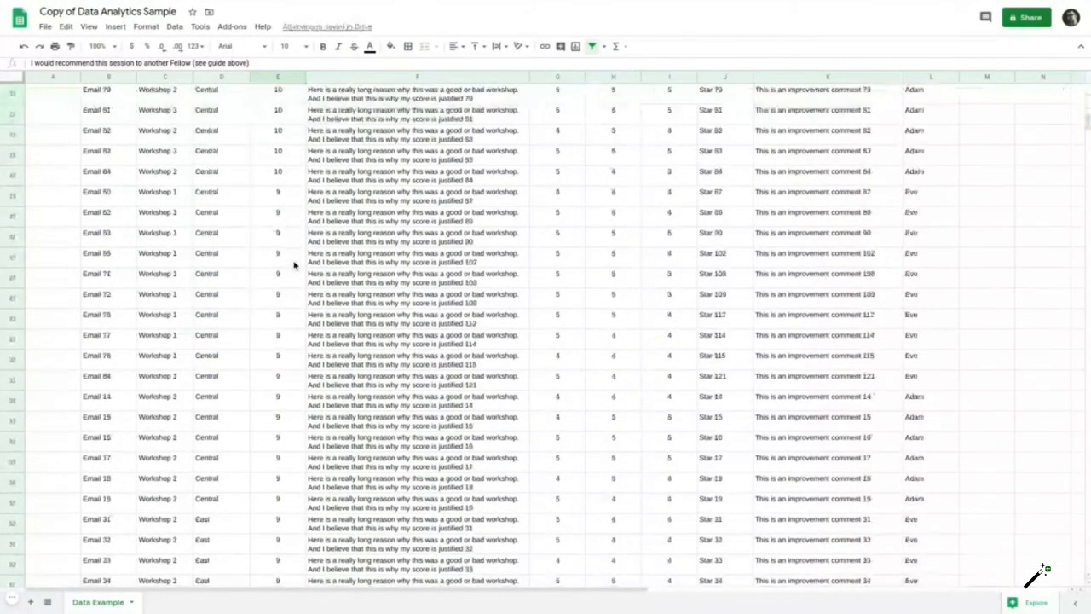
scroll(298, 268, up, 5)
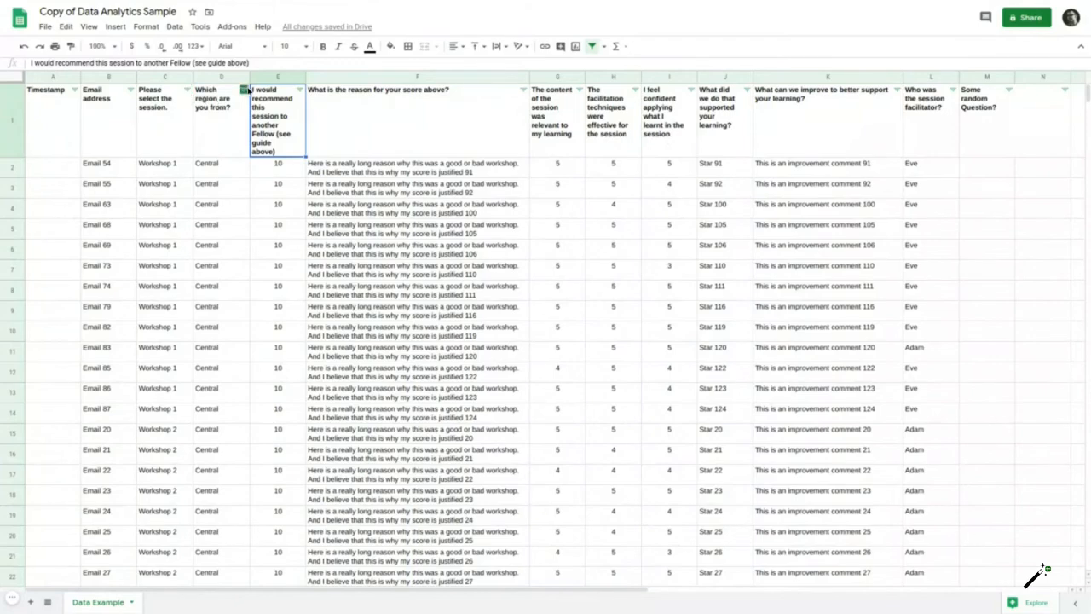
Step: Filter the region column D by values so that only the South responses are shown
click(243, 89)
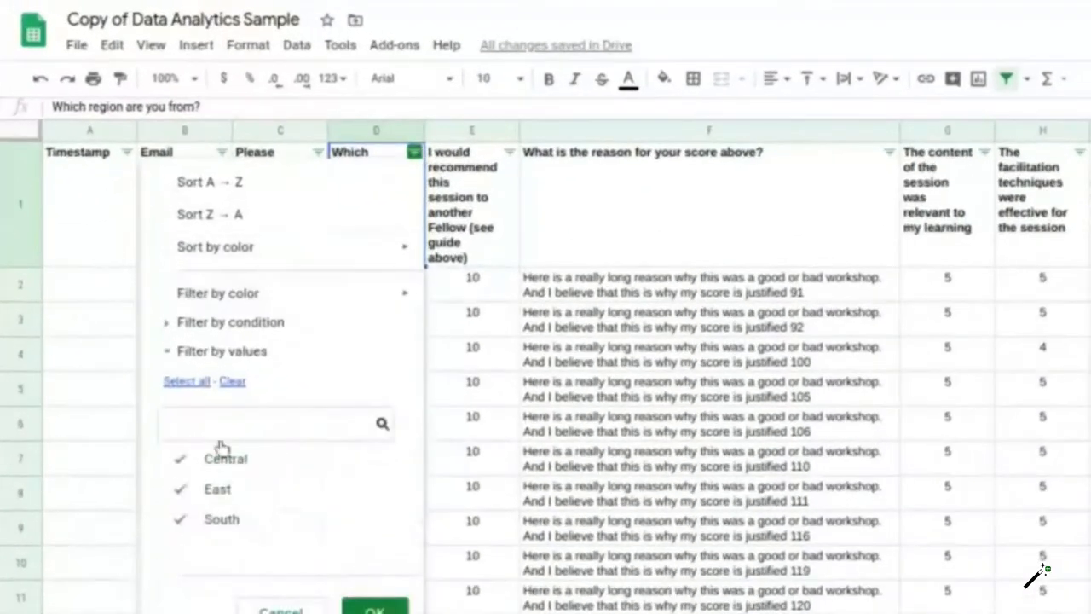
click(223, 458)
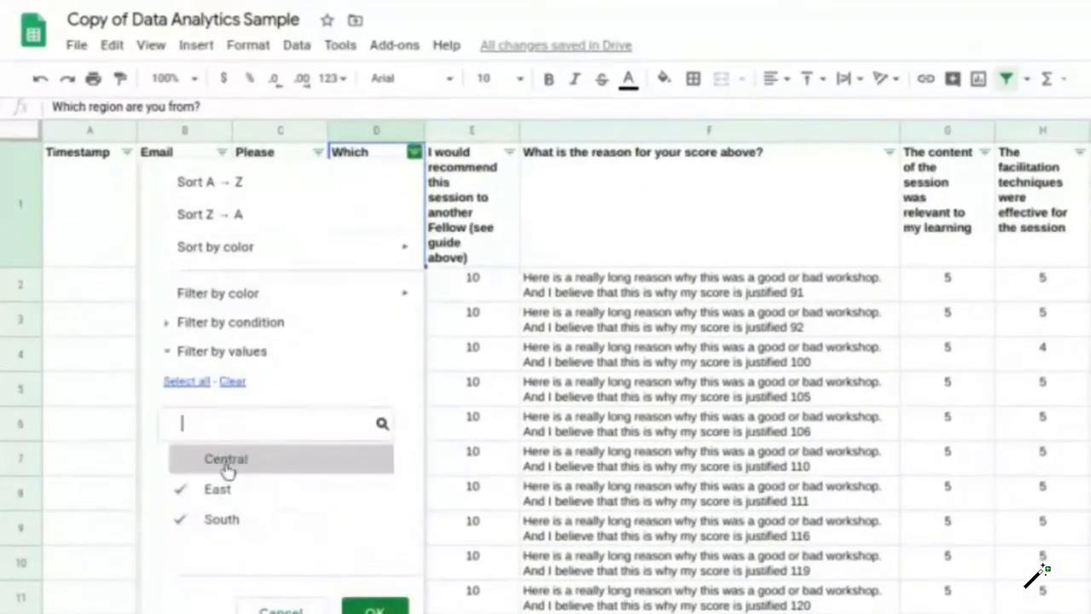
click(220, 488)
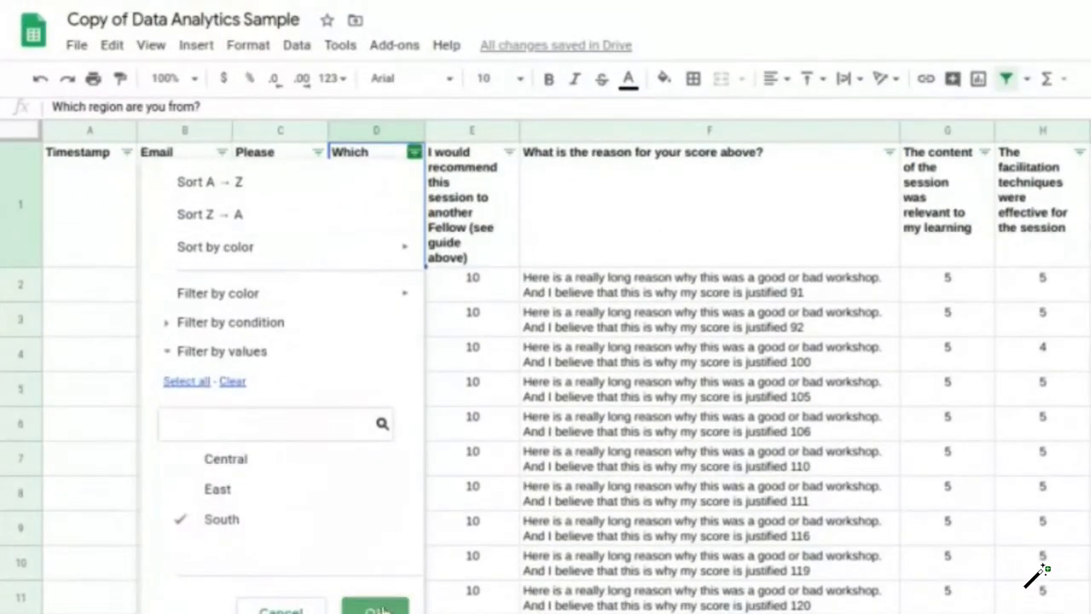
click(379, 607)
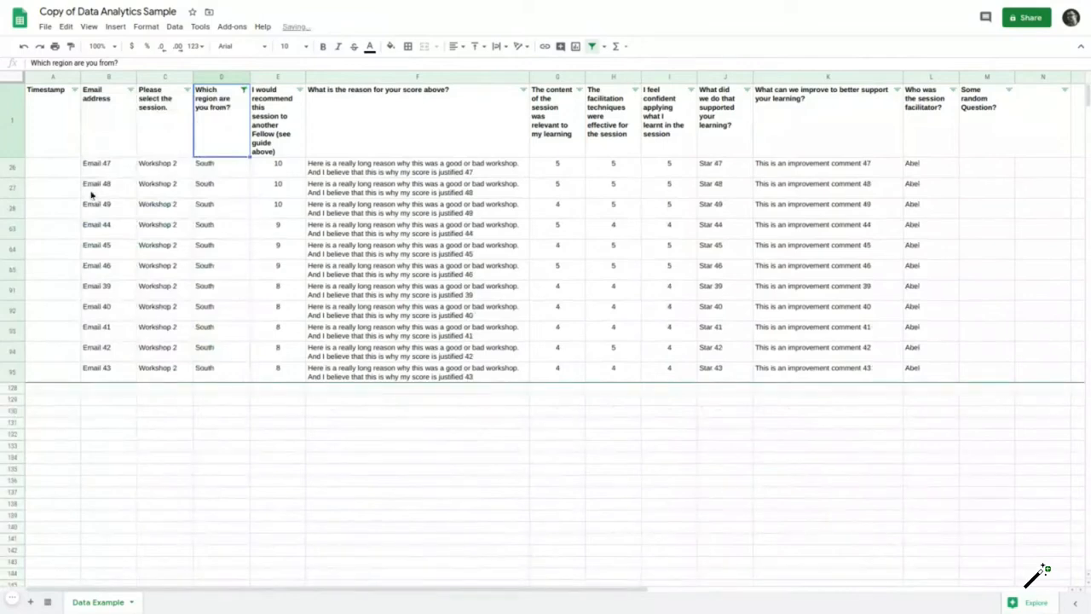
click(181, 230)
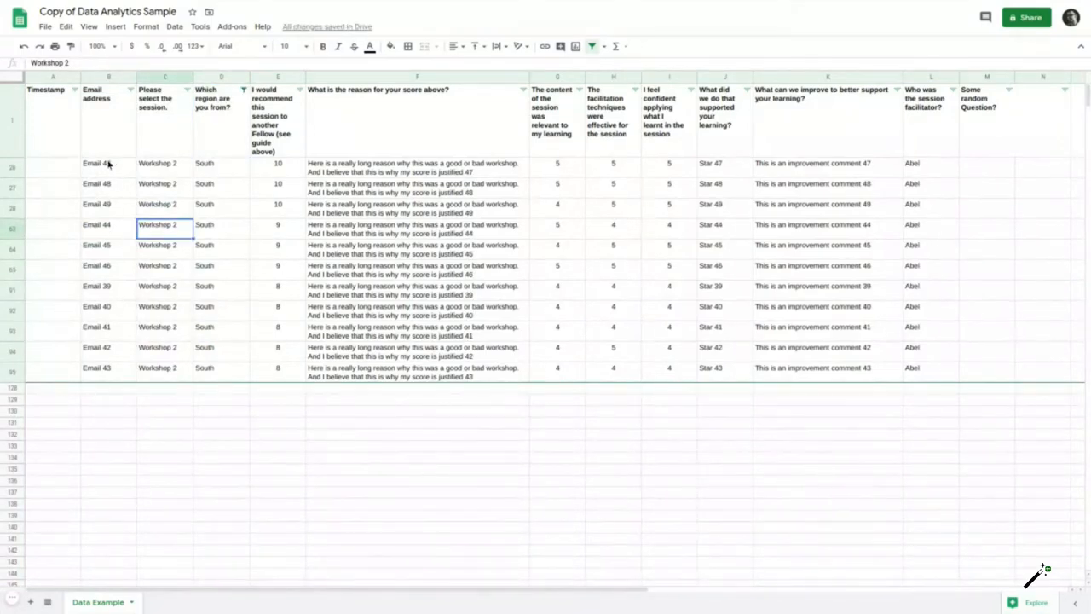
Step: Add East to the region filter in column D alongside South
click(244, 90)
click(134, 305)
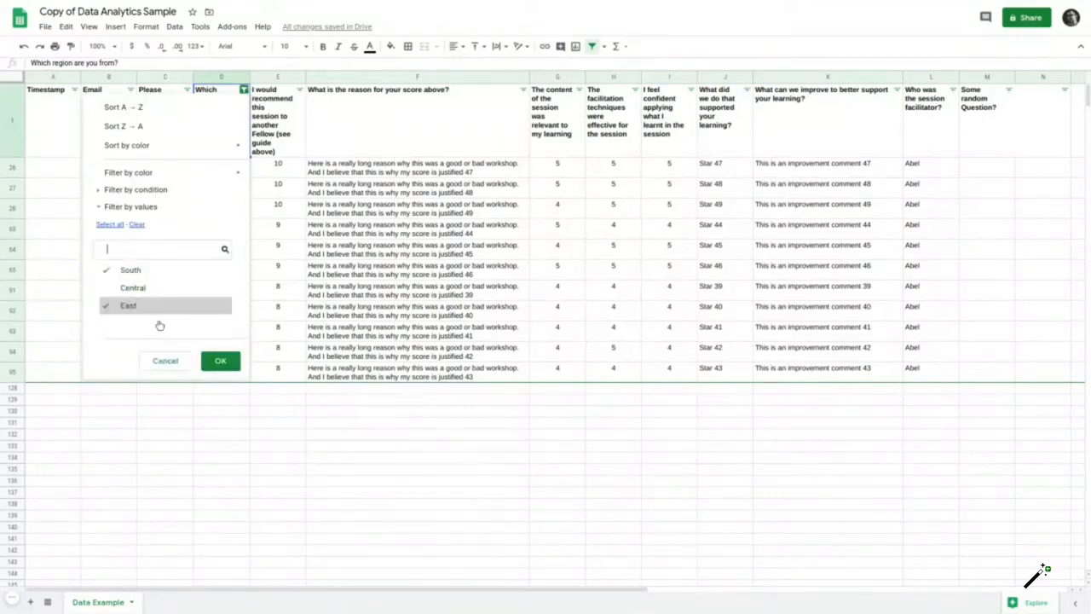
click(220, 361)
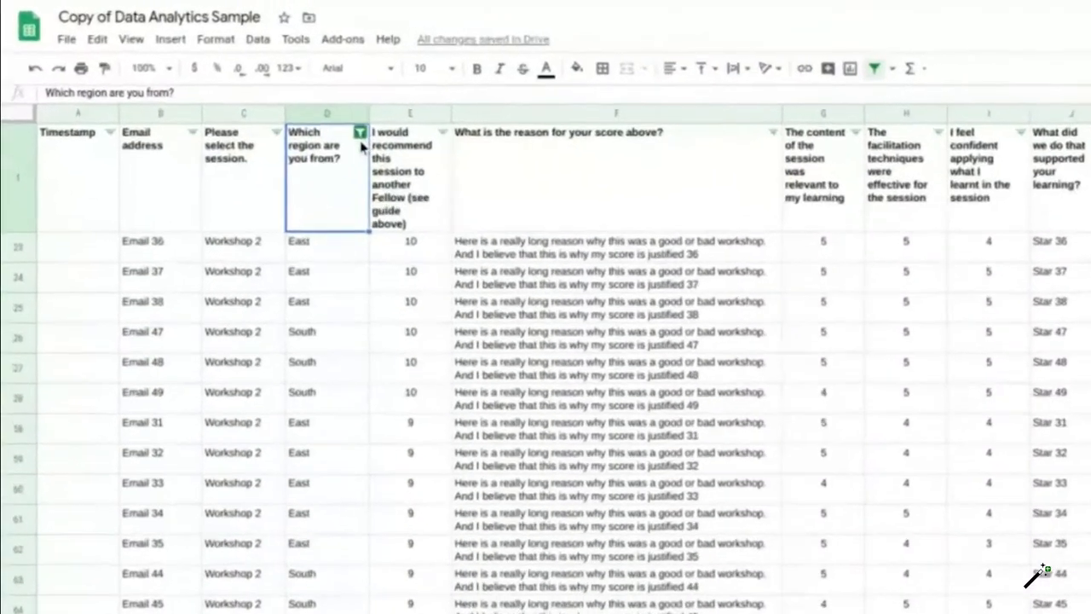
Step: Reselect all values in the region filter of column D, look at the filter-by-condition options, and apply the filter
click(360, 134)
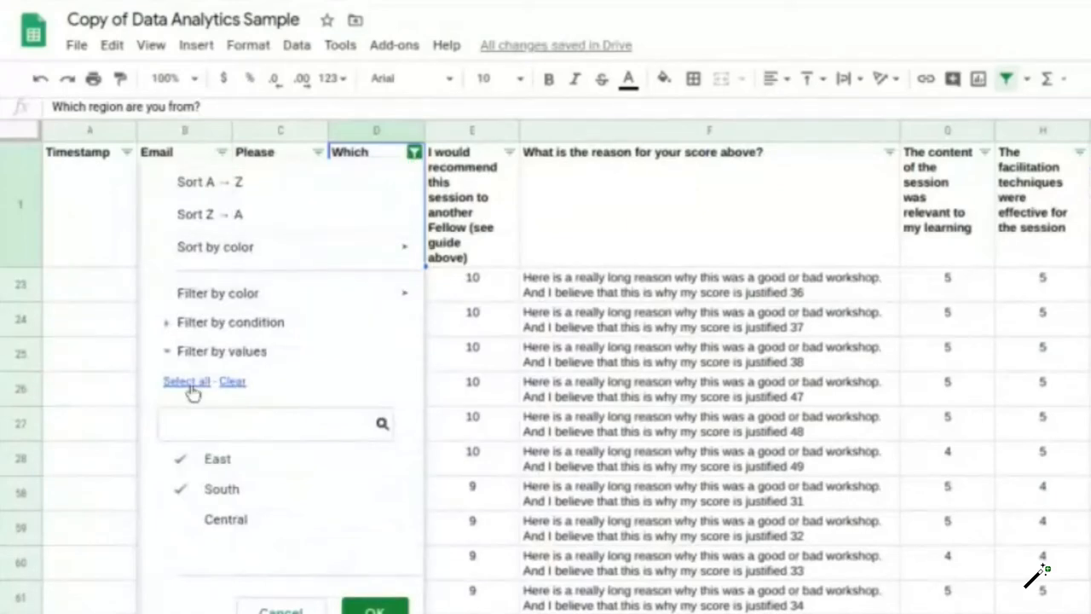
click(191, 383)
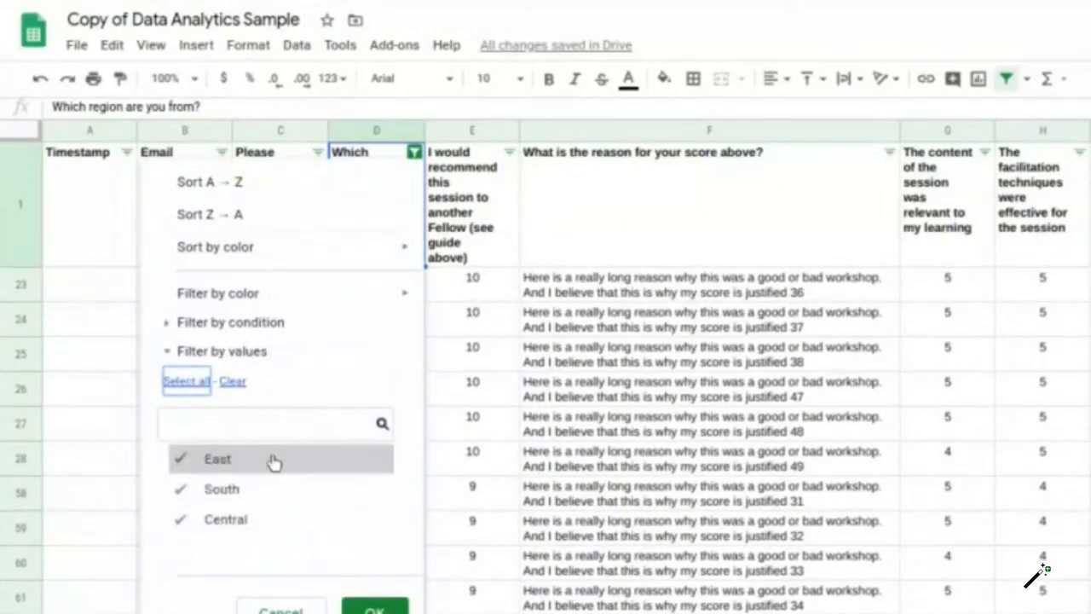
click(220, 350)
click(247, 322)
click(290, 358)
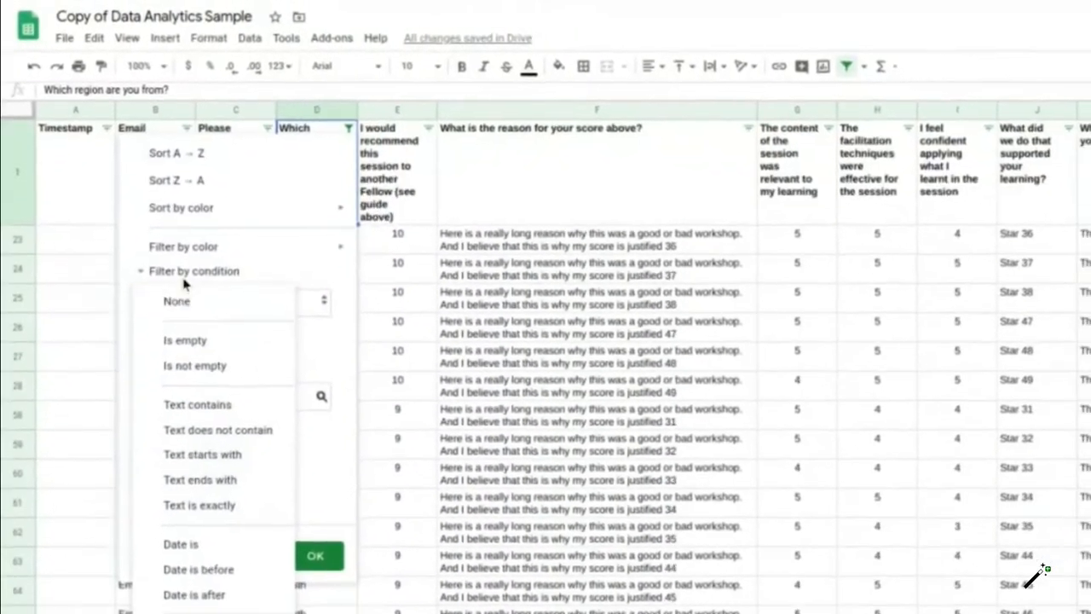
click(213, 309)
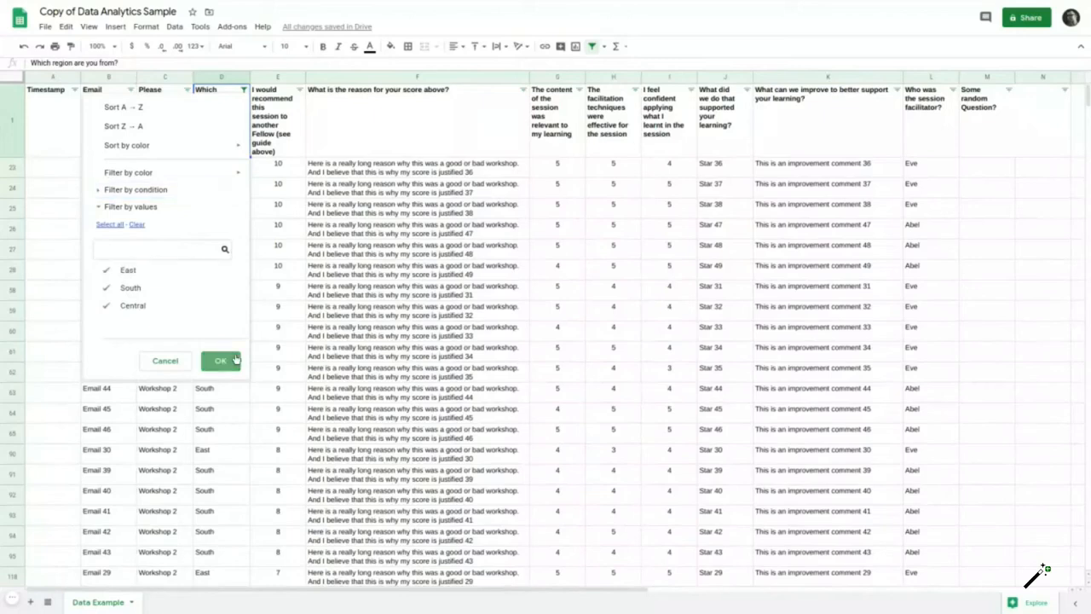
click(237, 359)
click(328, 307)
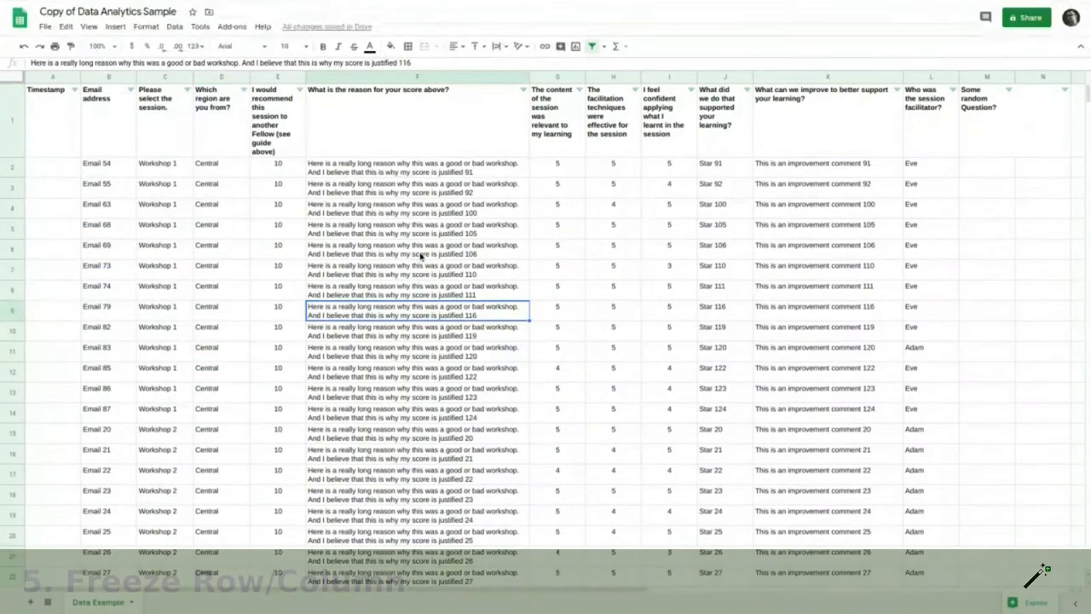
Step: Freeze the sheet up to header row 1 and check the header against the rows further down
scroll(420, 255, down, 6)
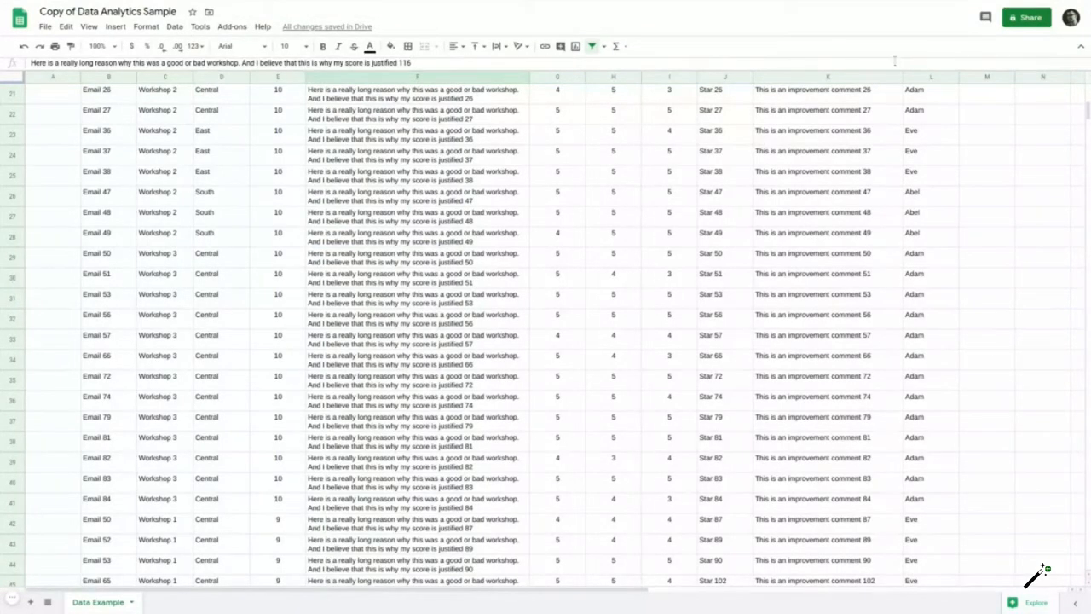
scroll(392, 341, up, 7)
scroll(390, 341, down, 1)
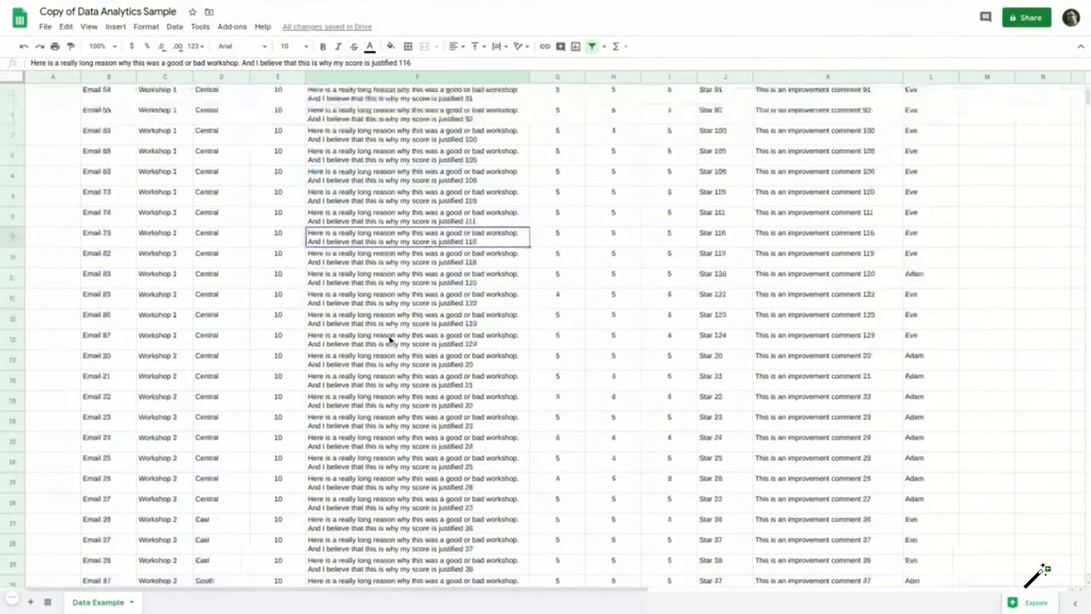
scroll(389, 341, up, 1)
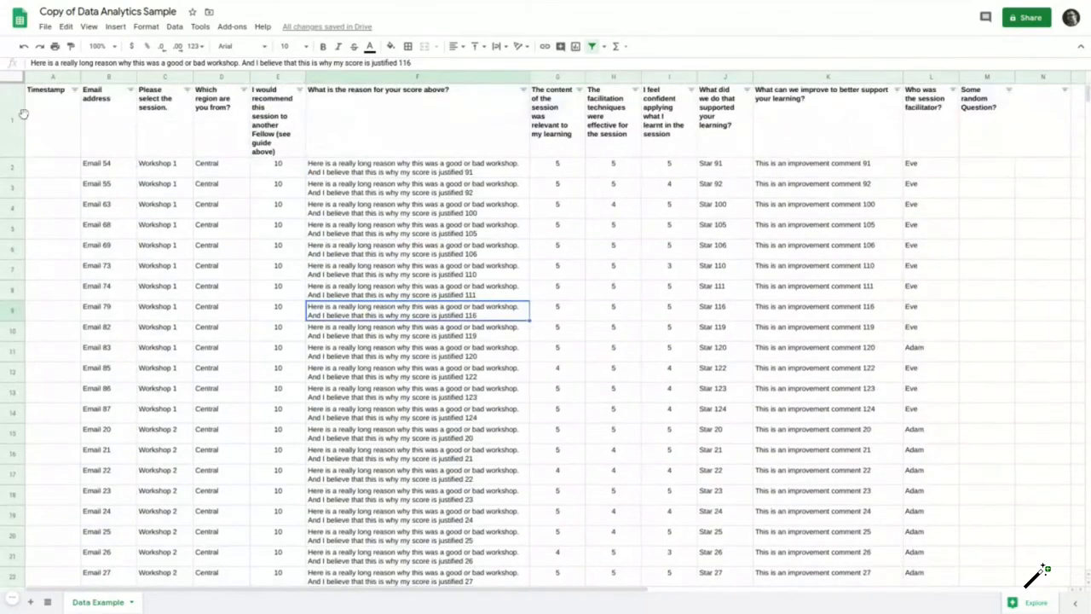
click(16, 118)
click(88, 27)
mouse_move(107, 46)
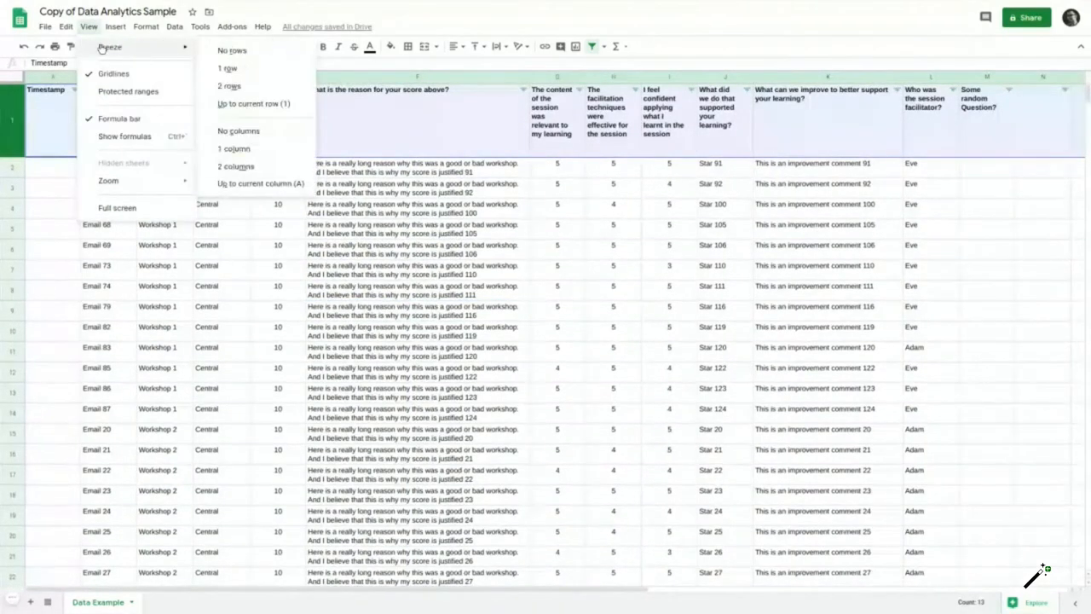
click(287, 104)
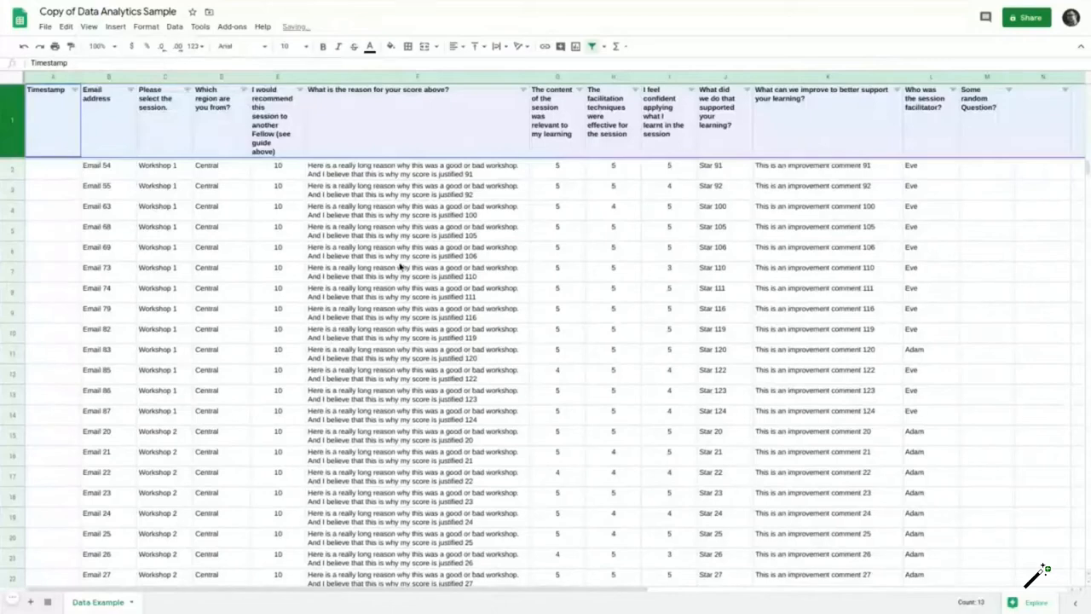
scroll(400, 267, down, 11)
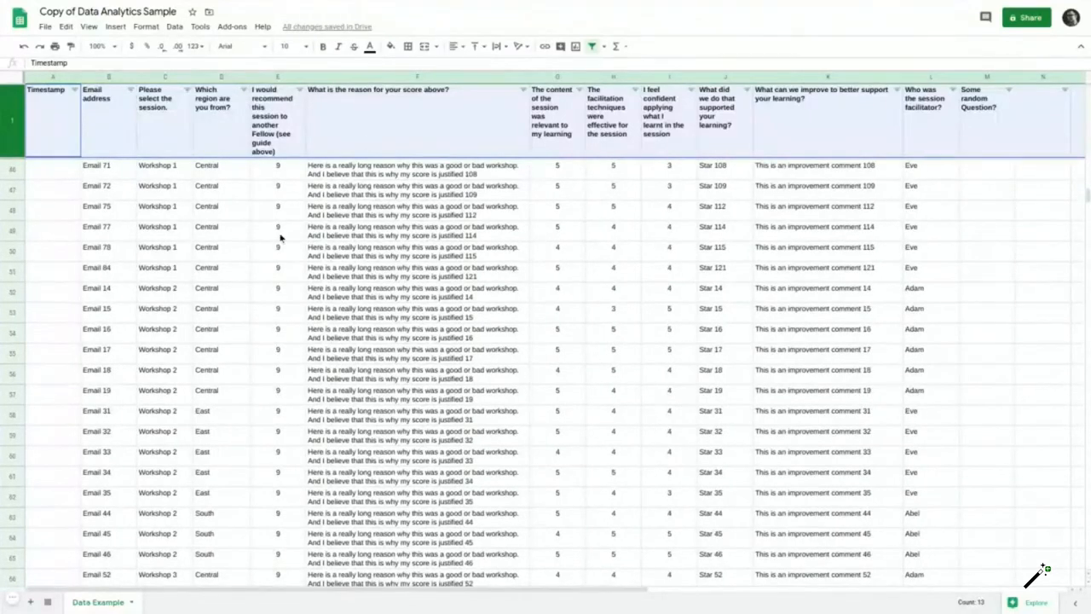
click(280, 238)
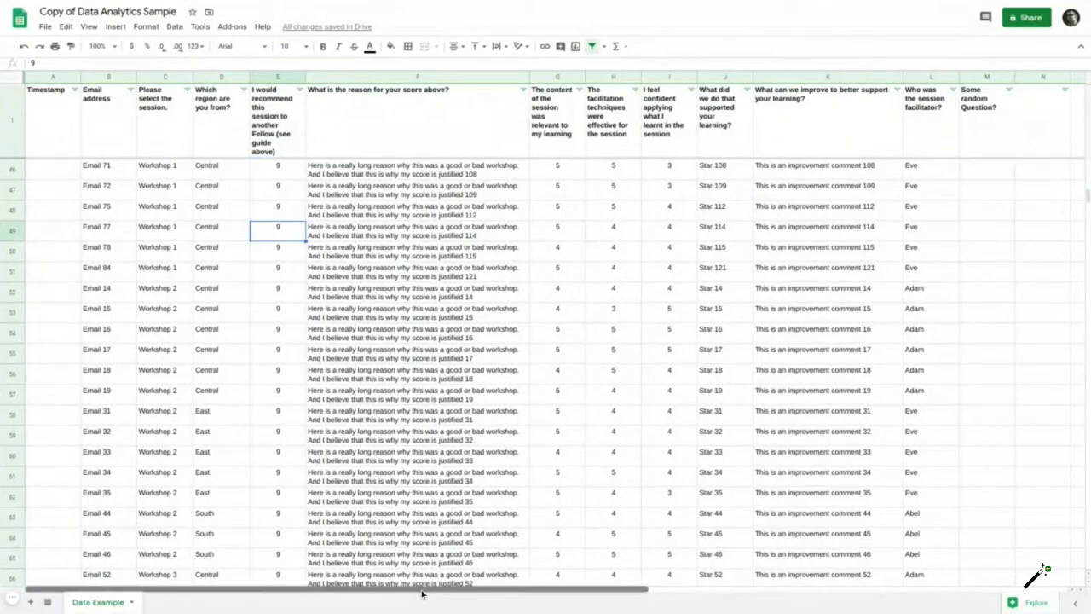
Step: Freeze the columns up to the email address column B
drag(421, 594, 772, 555)
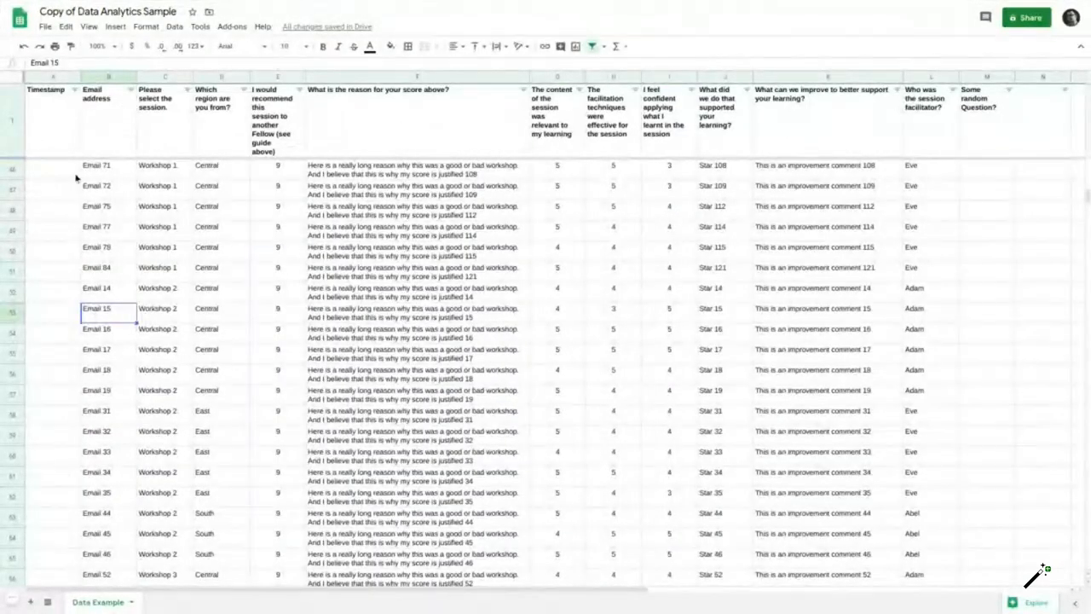
scroll(94, 162, up, 10)
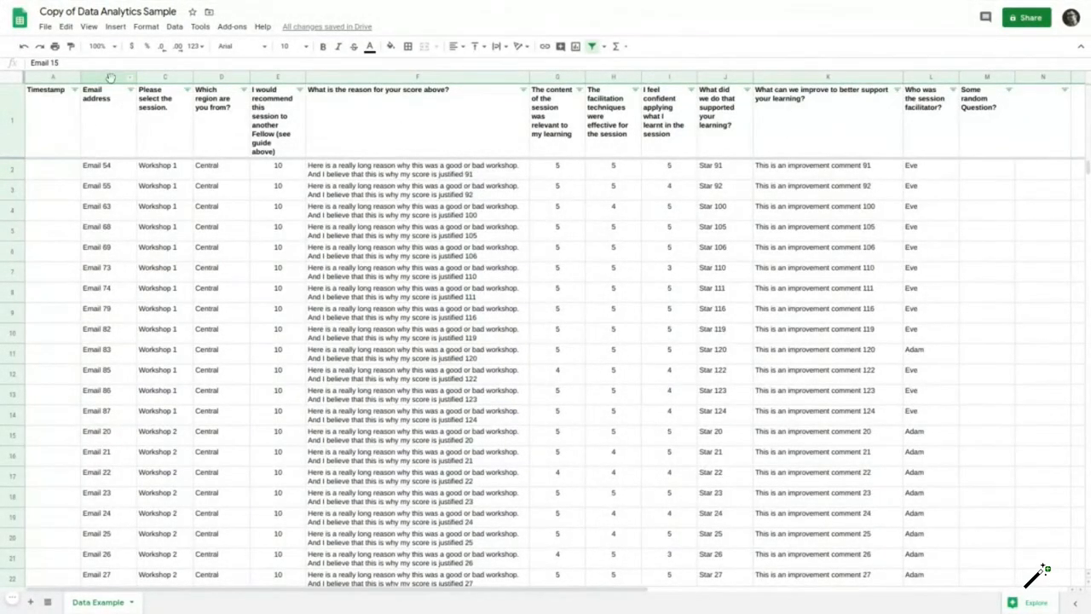
click(110, 77)
click(89, 27)
mouse_move(110, 46)
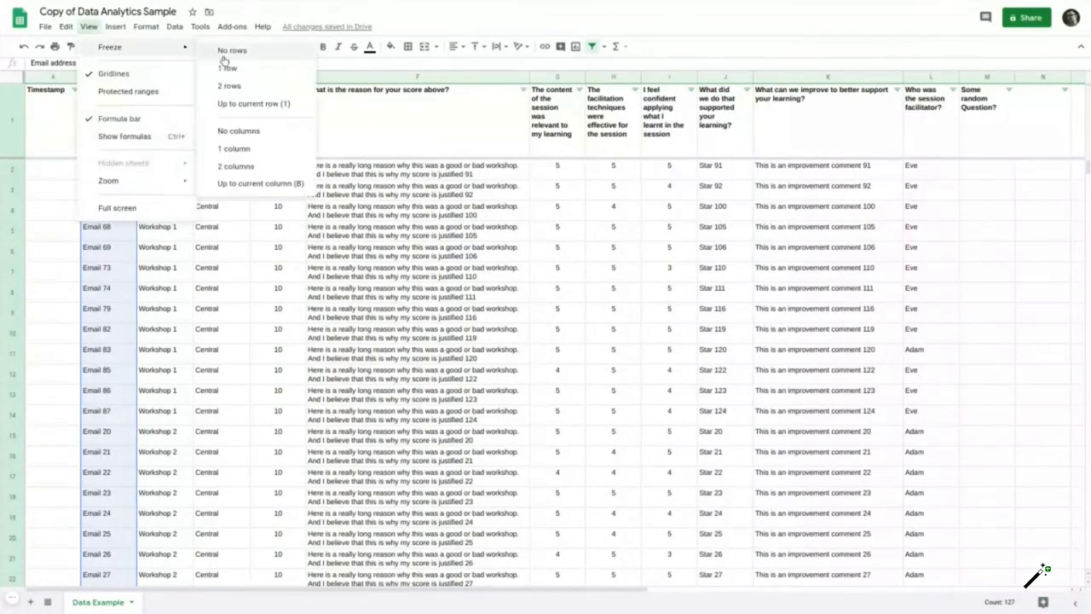
click(260, 183)
drag(395, 589, 217, 569)
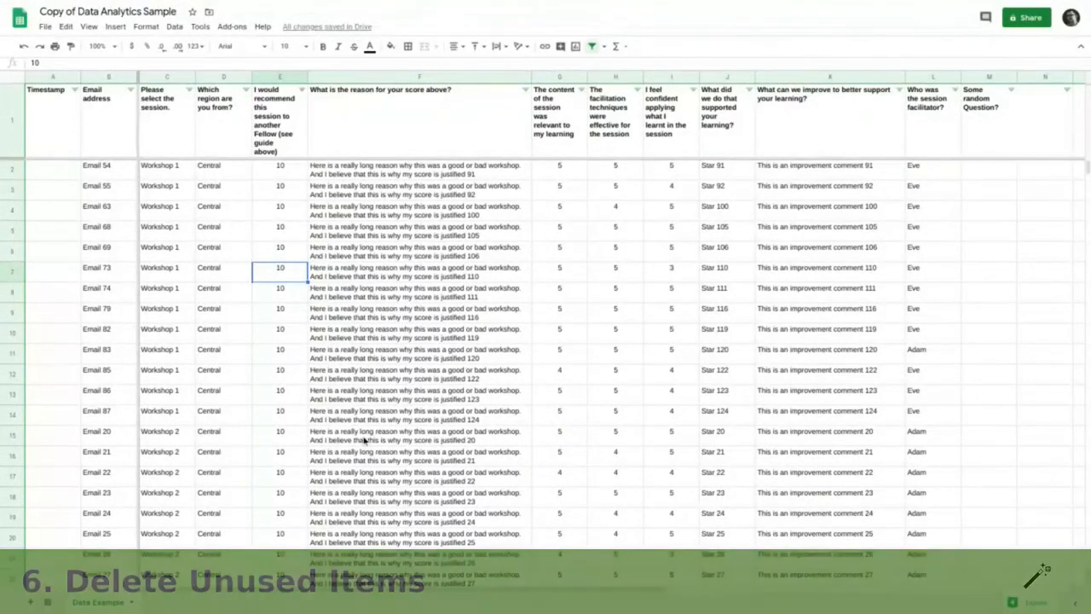
Step: Hide the empty Timestamp column A
click(57, 80)
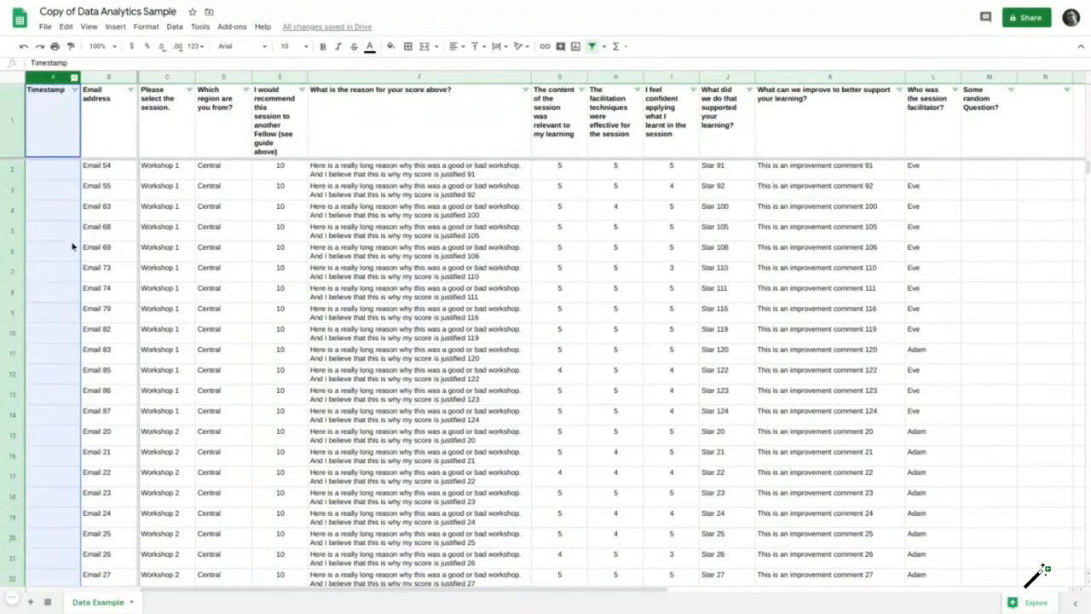
right_click(46, 78)
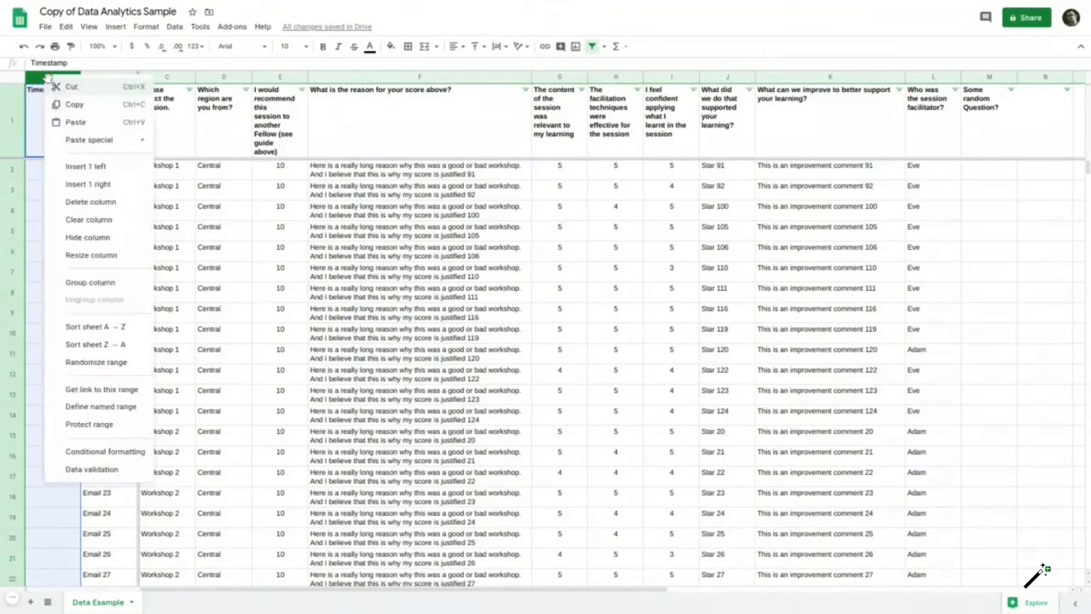
click(130, 237)
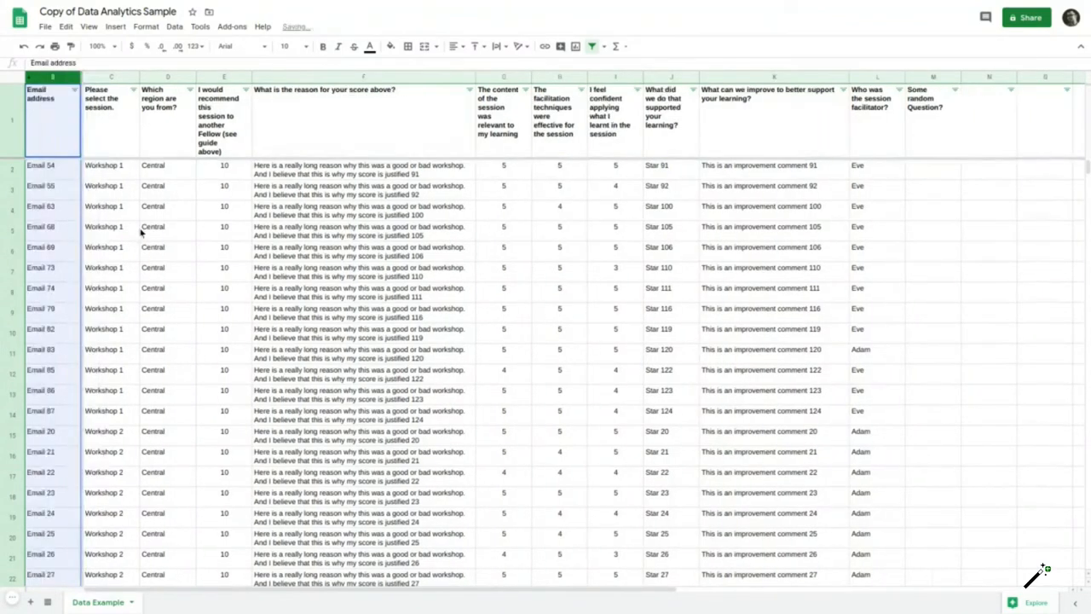
Step: Delete the unused empty columns N to AA beyond the last question column
scroll(970, 207, right, 3)
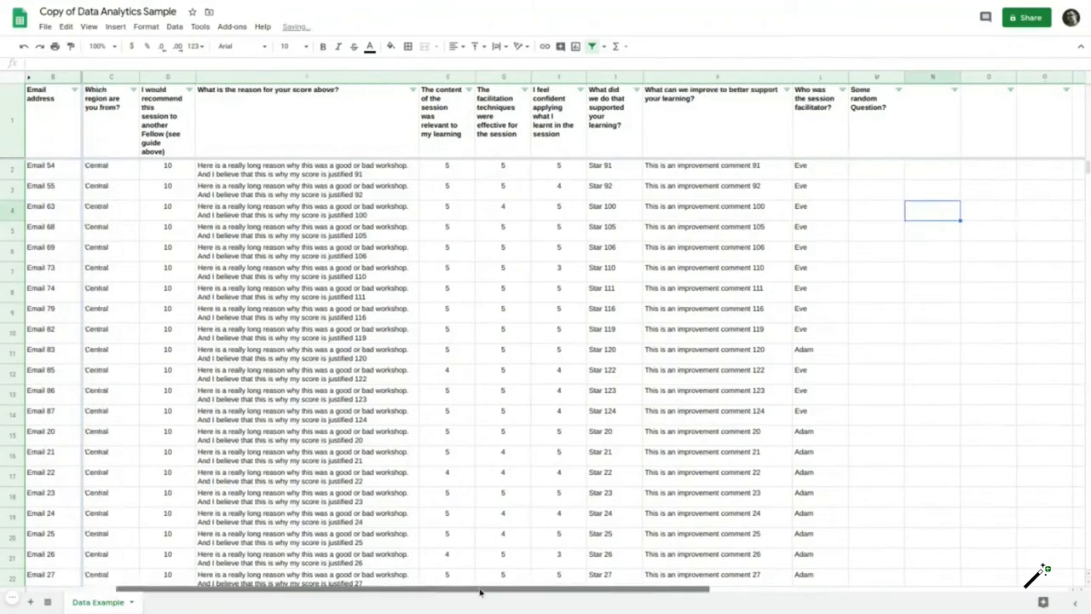
click(820, 78)
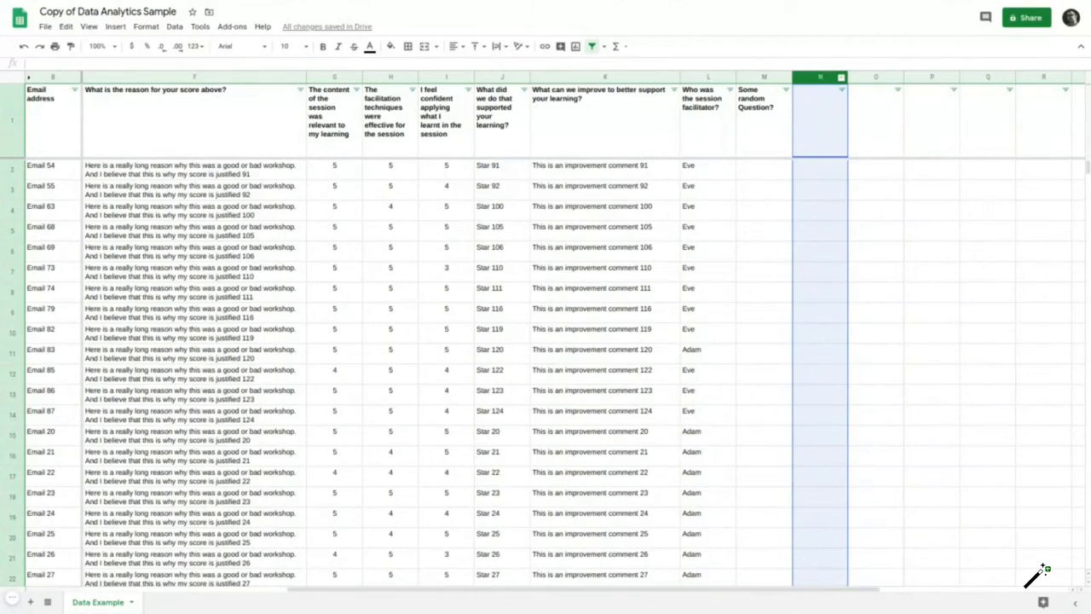
key(ctrl+shift+Right)
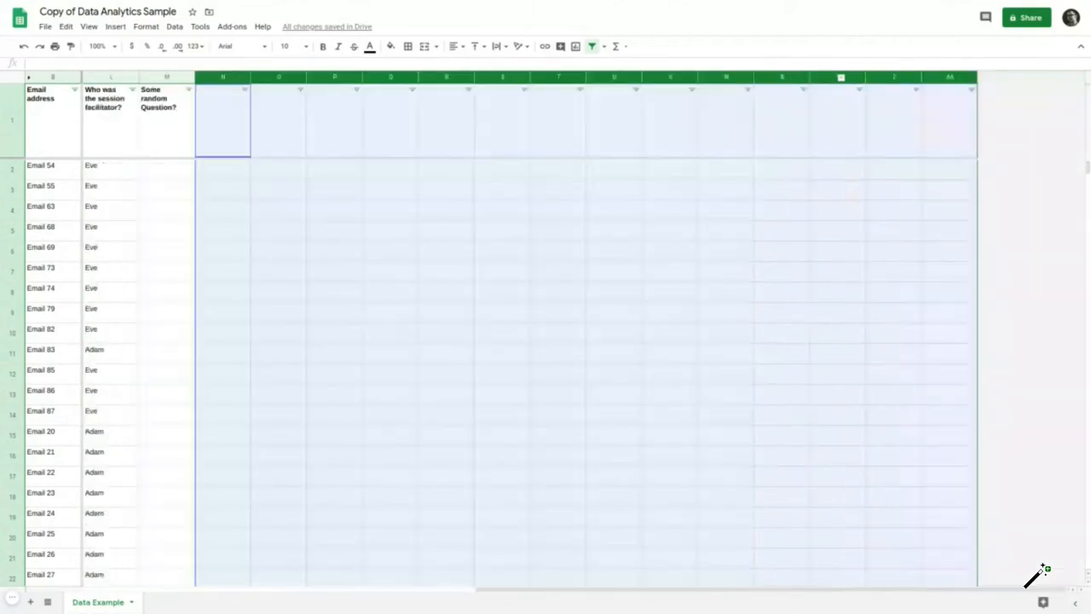
click(456, 152)
click(231, 78)
key(ctrl+shift+Right)
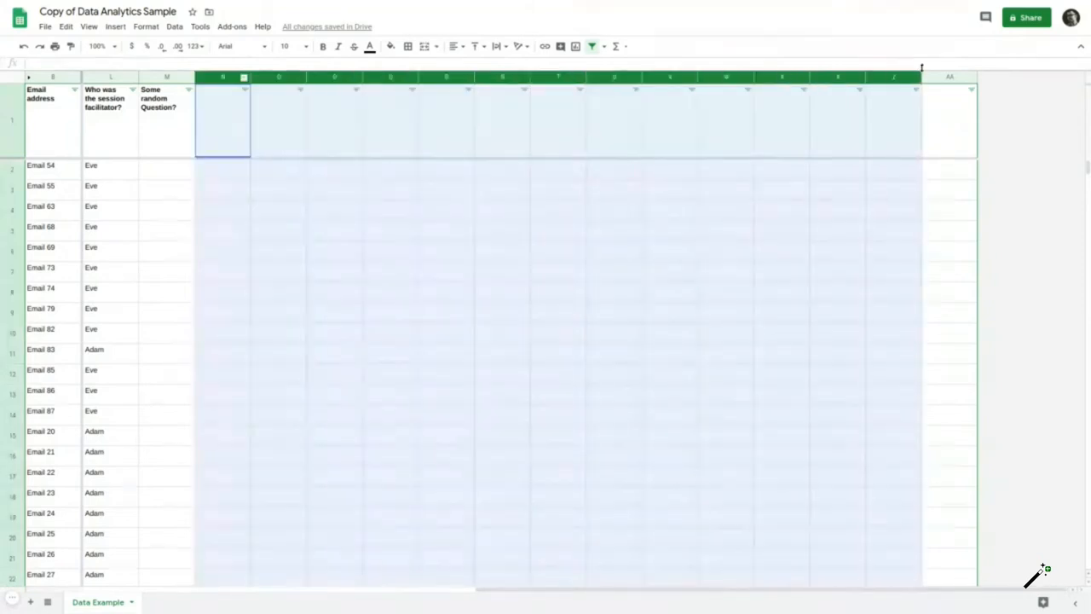
right_click(226, 77)
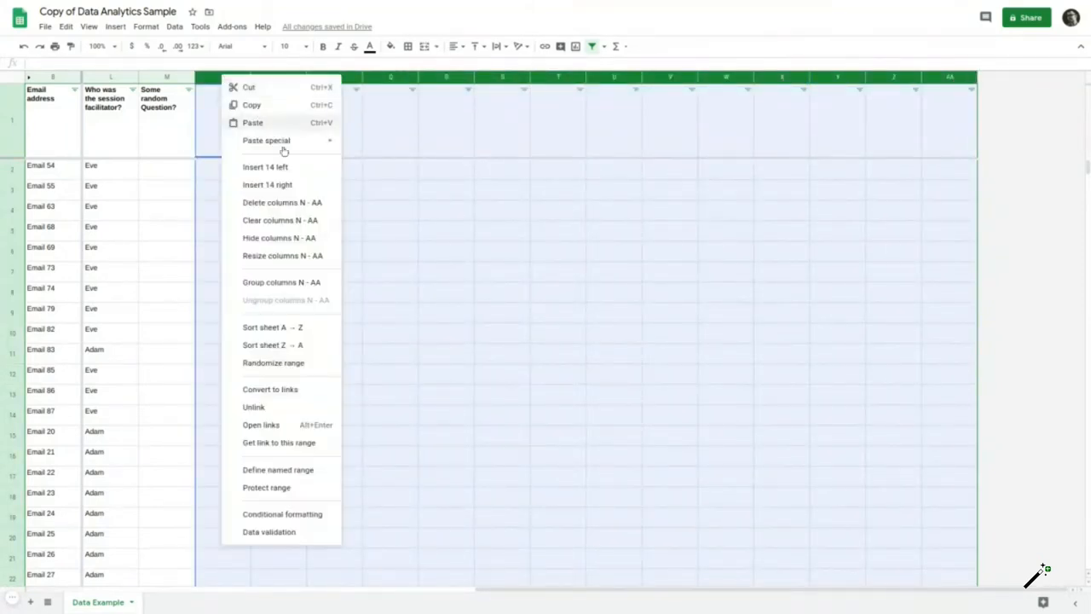
click(299, 202)
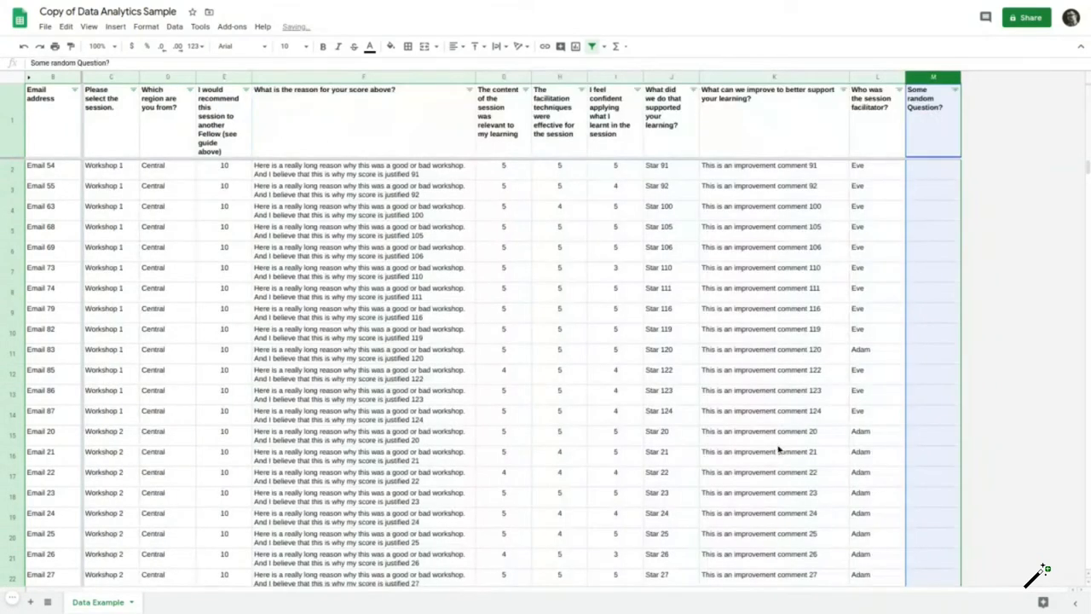
Step: Check the rows down to the end of the responses and delete the empty "Some random Question?" column M
scroll(469, 409, down, 15)
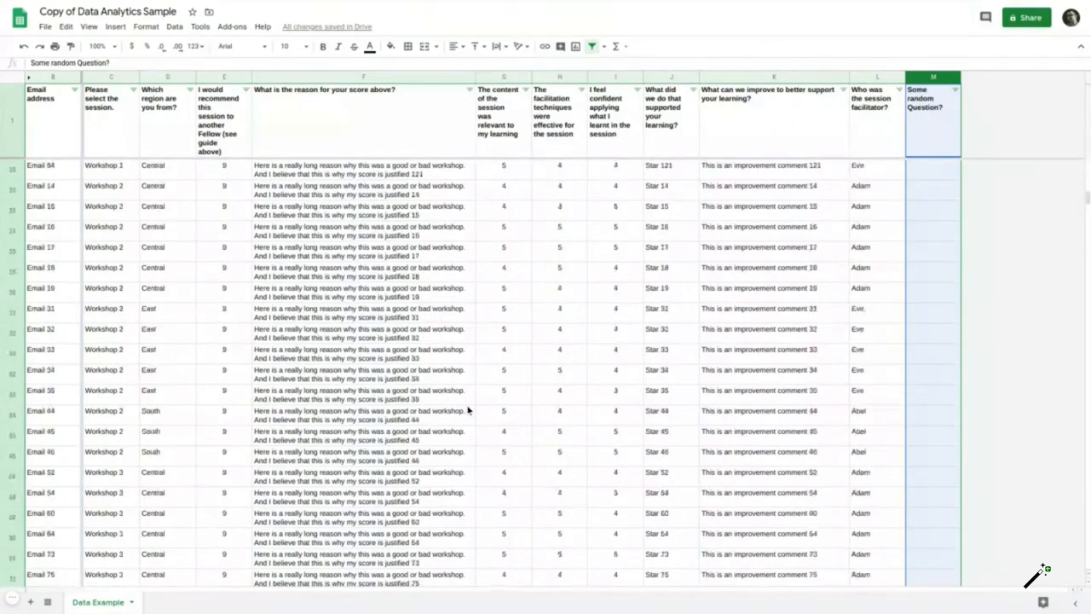
scroll(467, 410, down, 3)
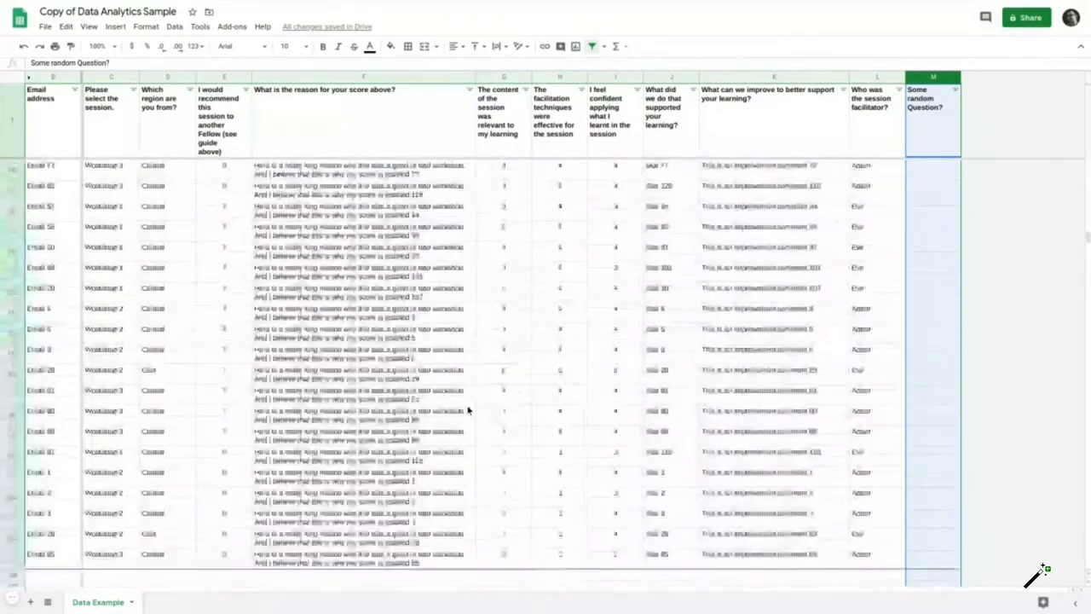
scroll(426, 359, down, 5)
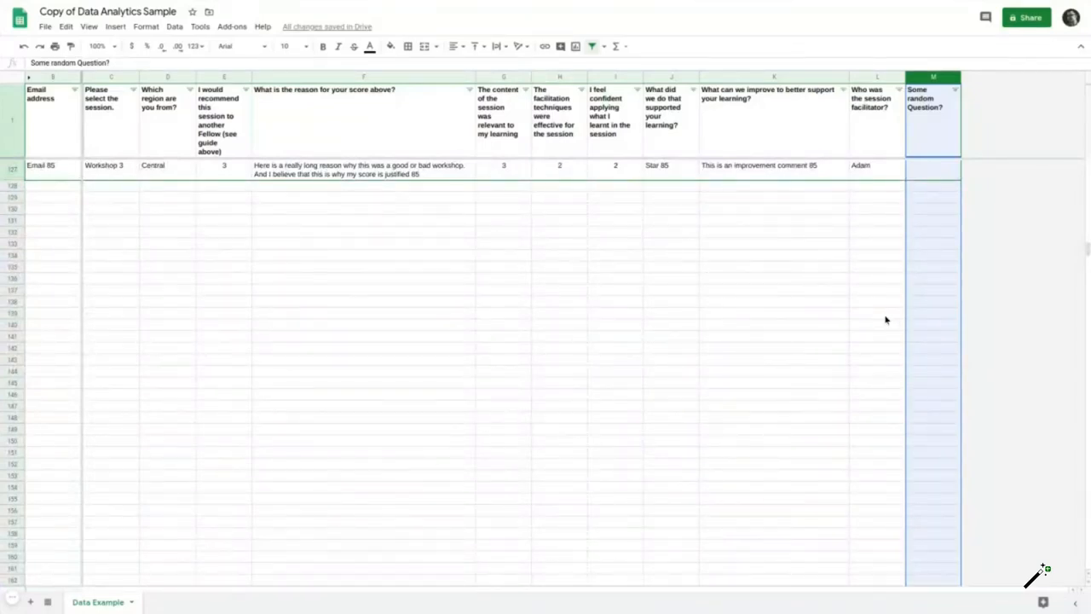
scroll(884, 320, up, 10)
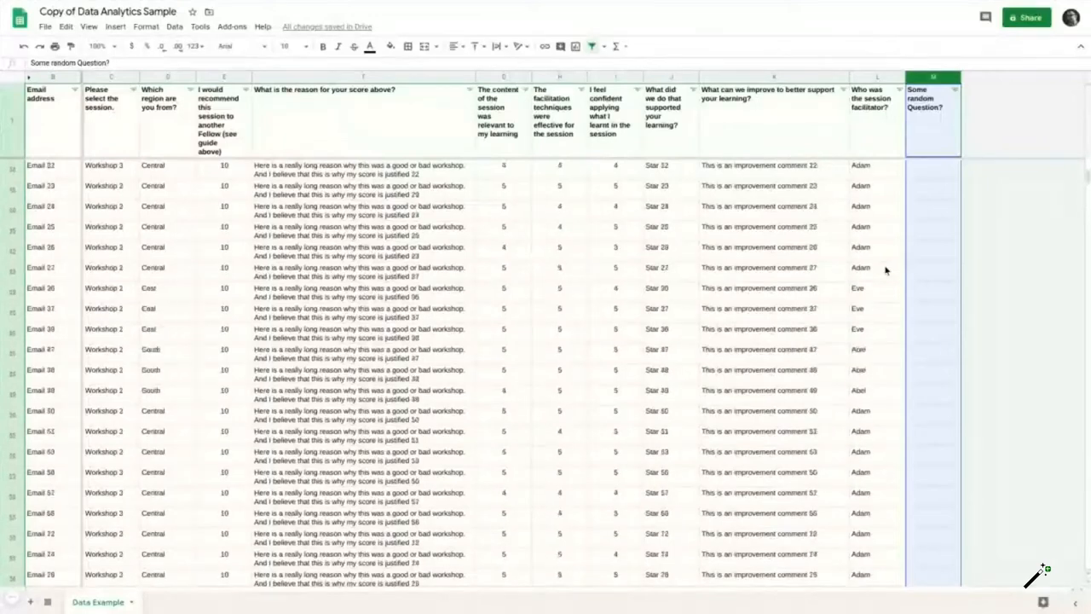
scroll(885, 270, up, 5)
click(928, 151)
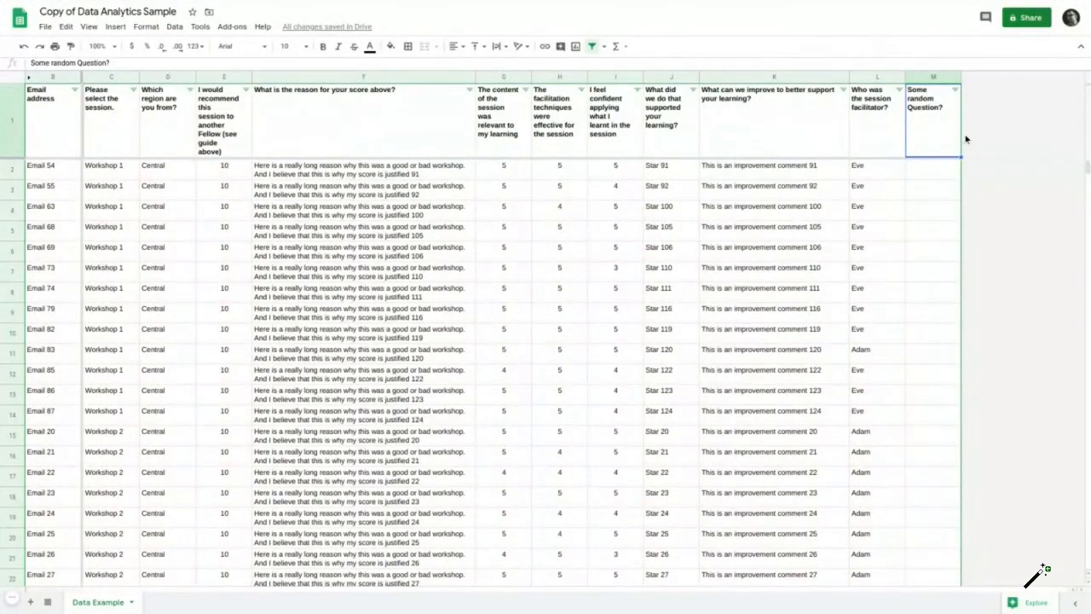
click(933, 77)
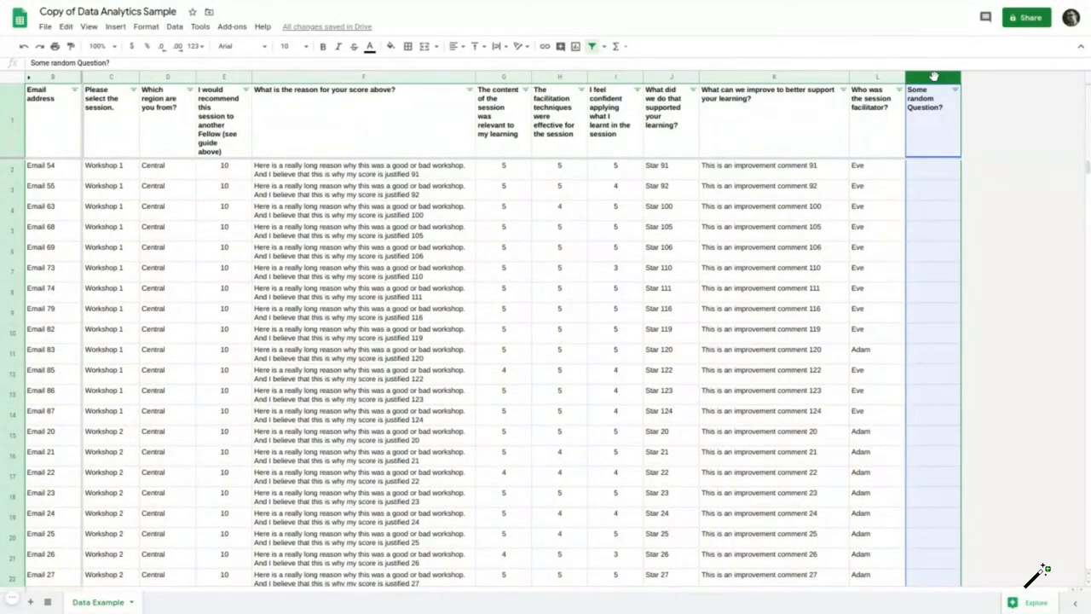
right_click(927, 77)
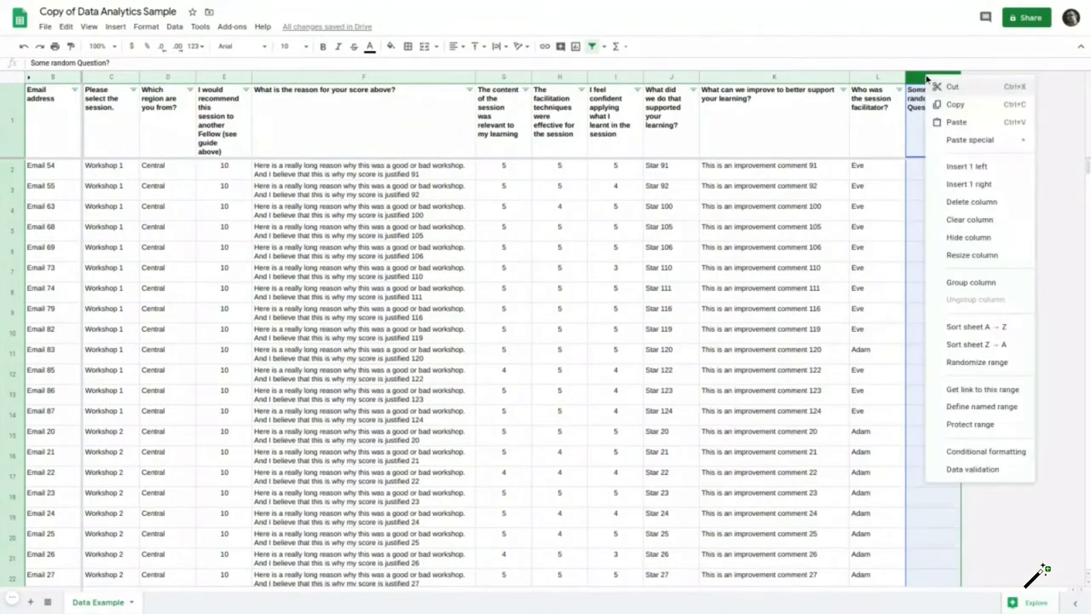
click(976, 202)
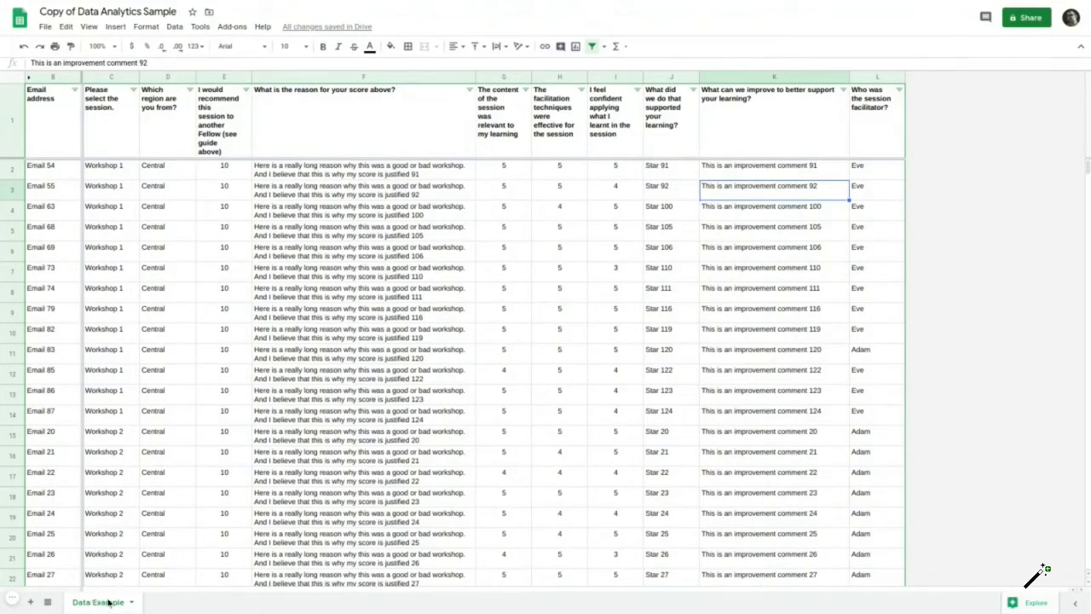
Step: Rename the Data Example sheet as Data
double_click(110, 602)
text(Data)
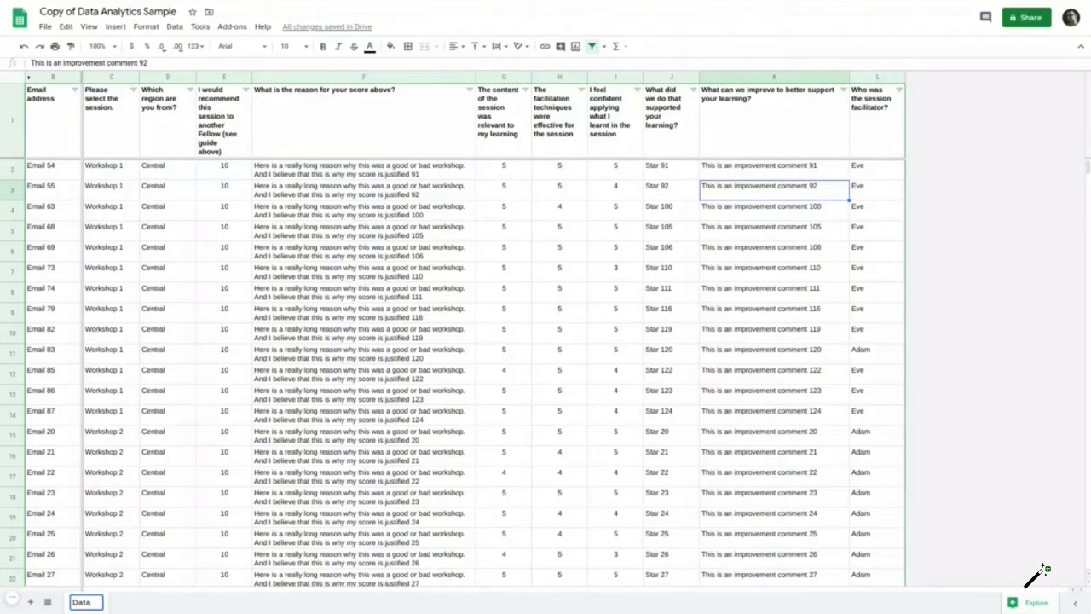
key(Return)
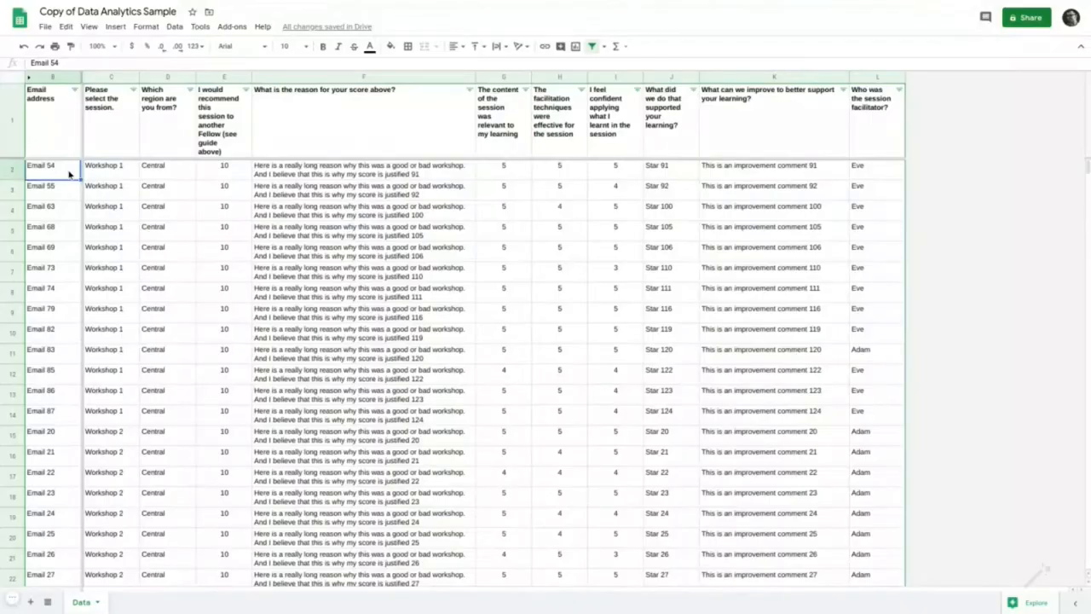
Step: Define a named range called Email for the email address cells B2:B1000, leaving out the header
key(ctrl+shift+Down)
key(ctrl+shift+Down)
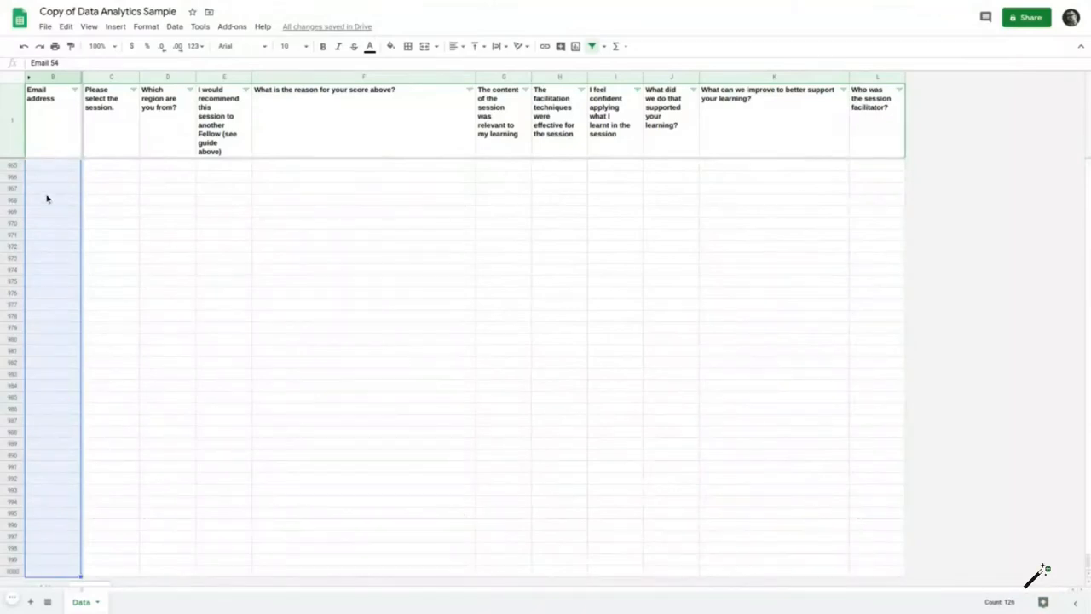
right_click(51, 202)
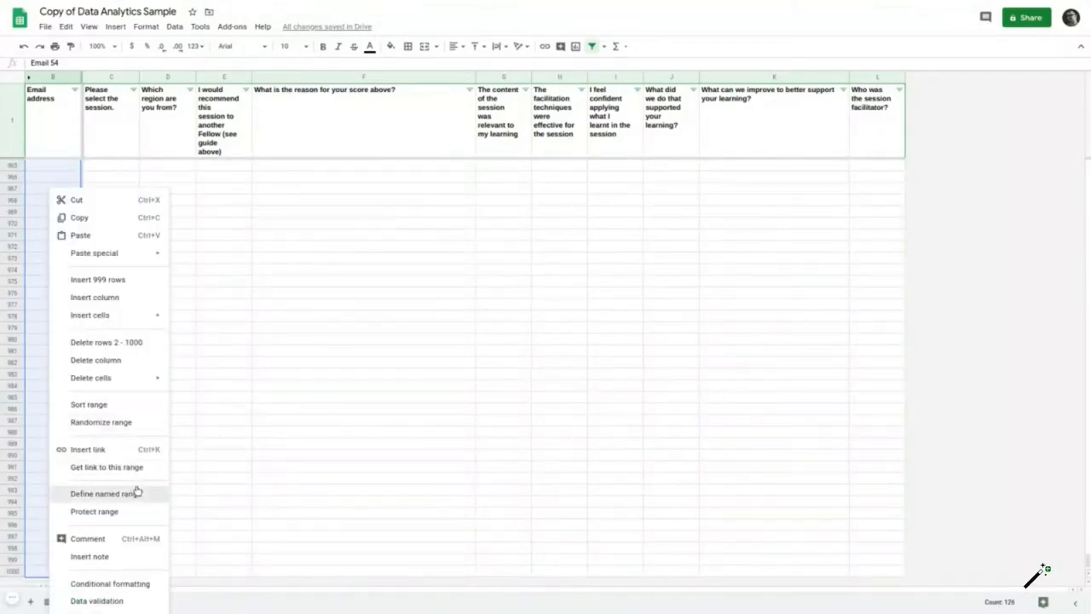
click(135, 492)
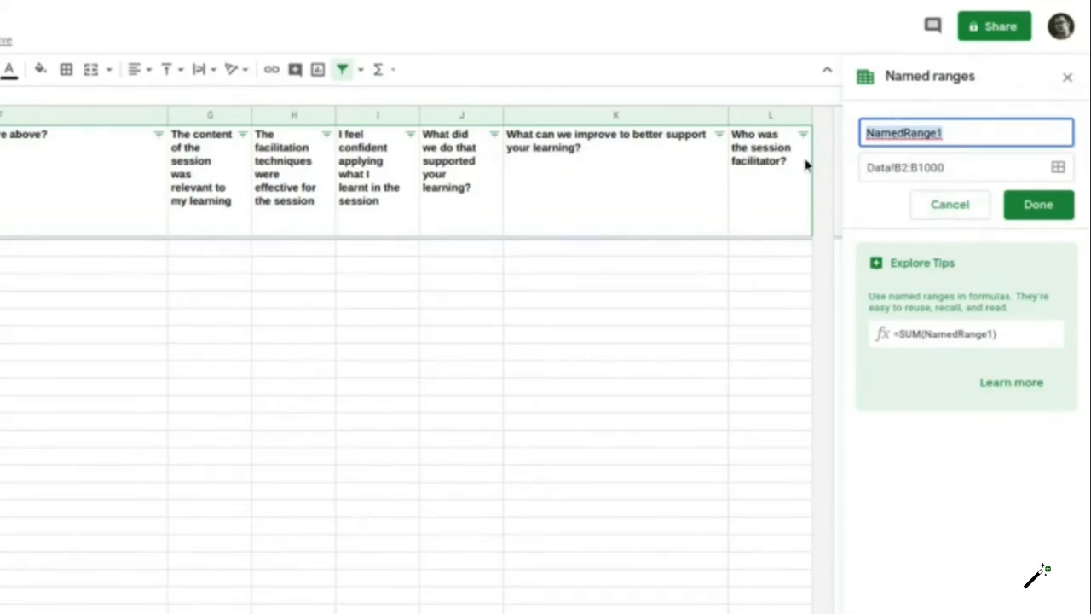
text(Email)
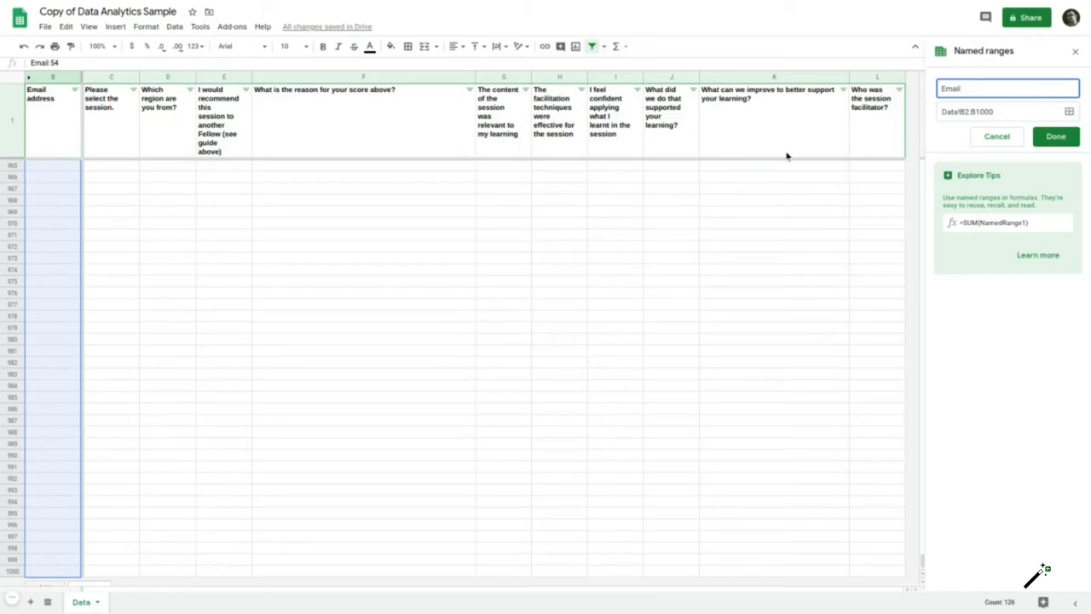
click(1065, 137)
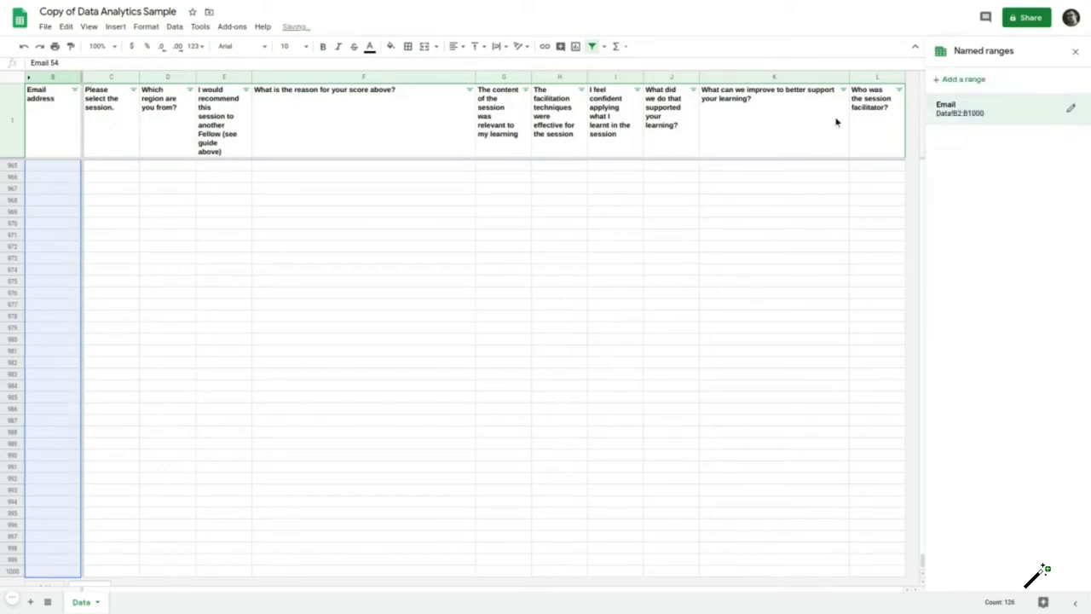
Step: Add a named range called Workshop covering the session cells C2:C1000 on the Data sheet
click(86, 84)
key(Down)
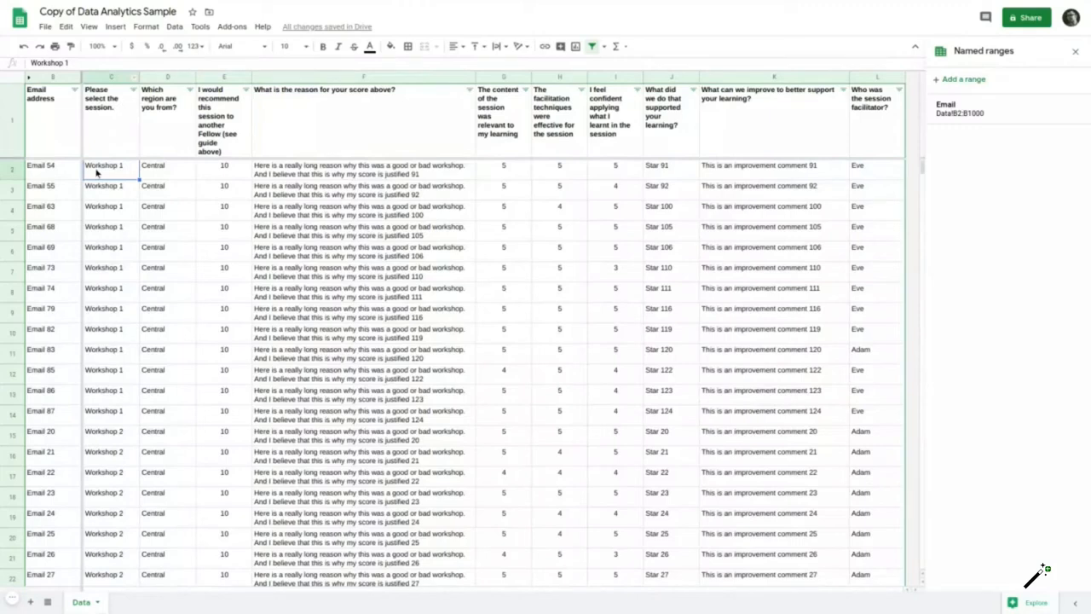
click(995, 89)
text(Workshop)
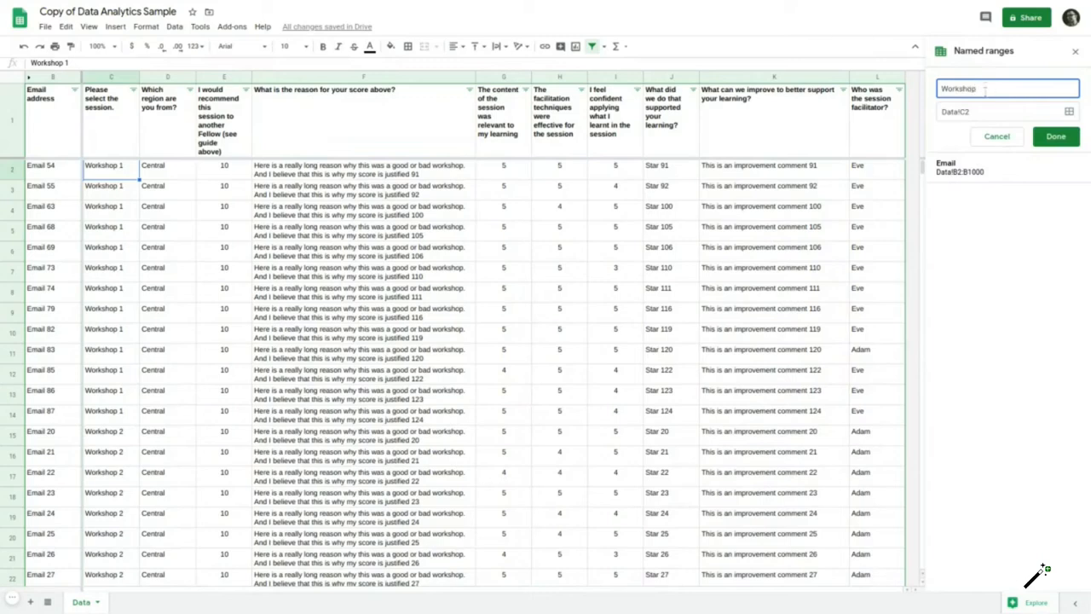
click(969, 106)
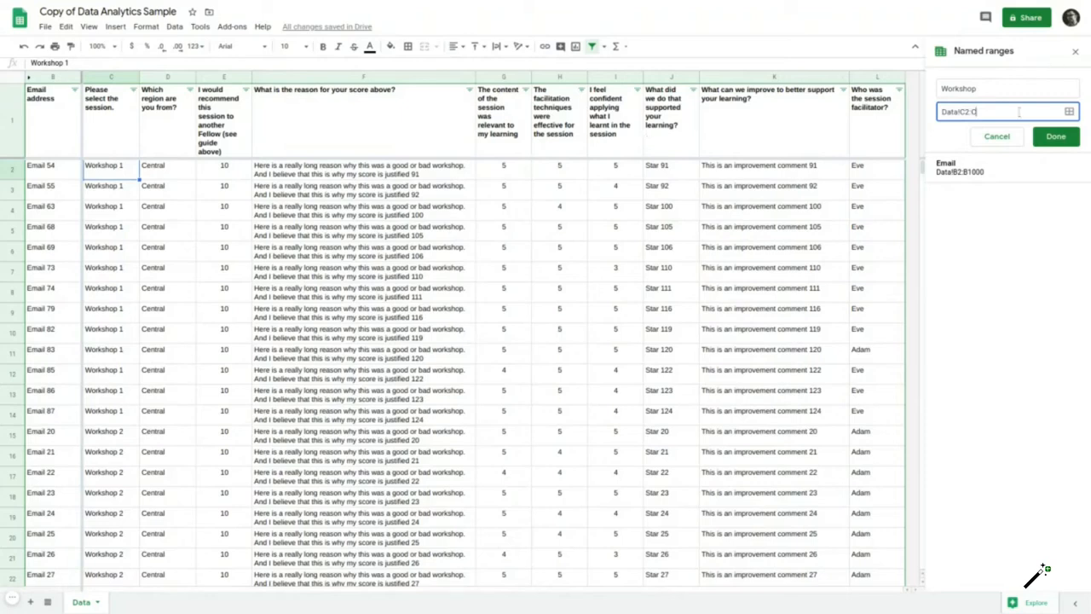
click(1048, 137)
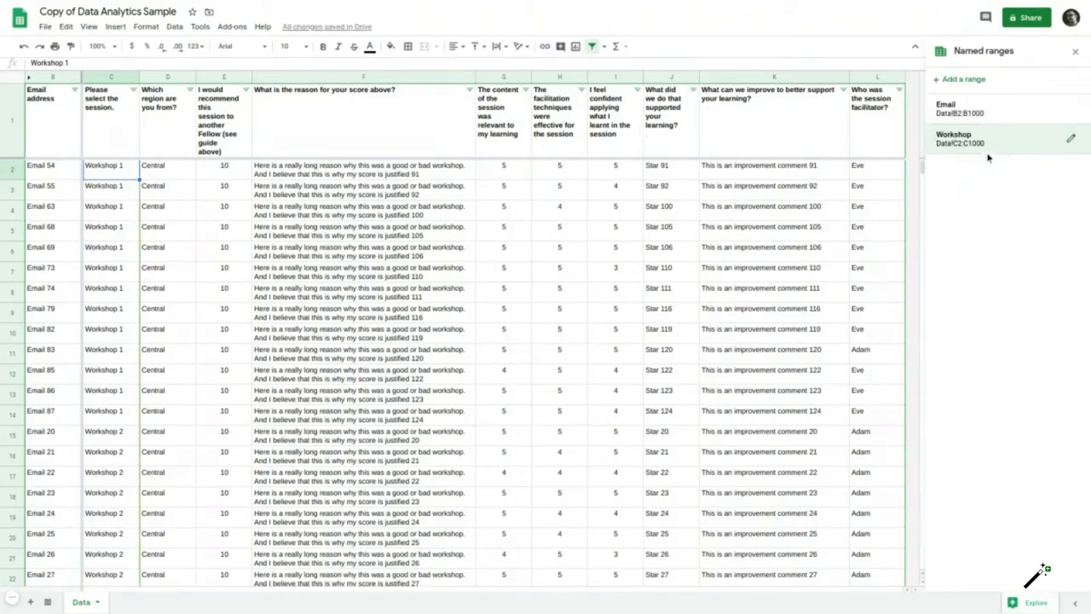
Step: Add a named range called Region covering cells D2:D1000 on the Data sheet
key(Right)
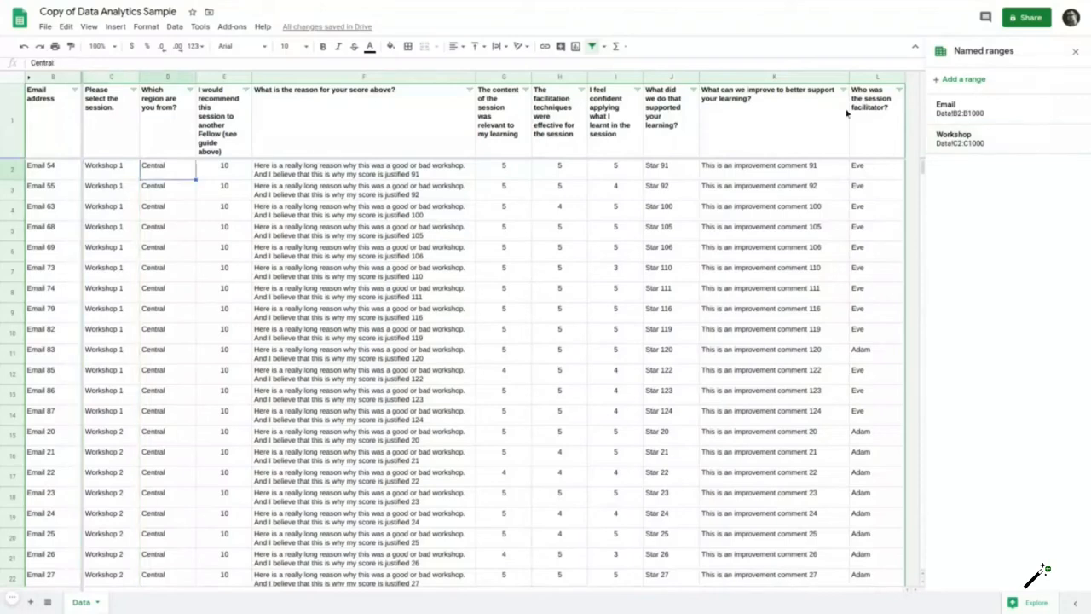
click(980, 79)
text(Region)
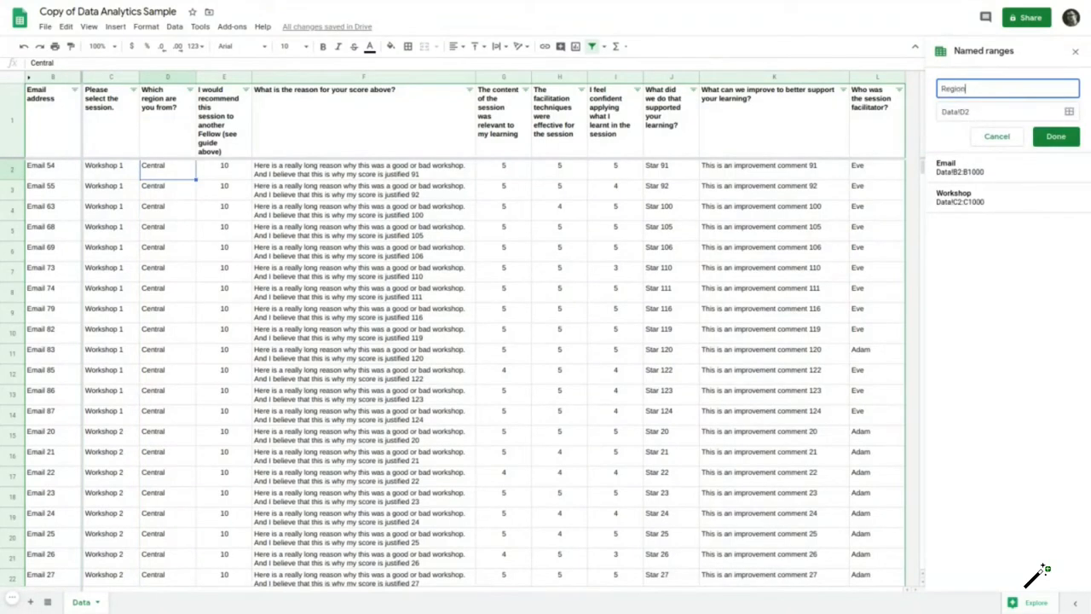
click(983, 110)
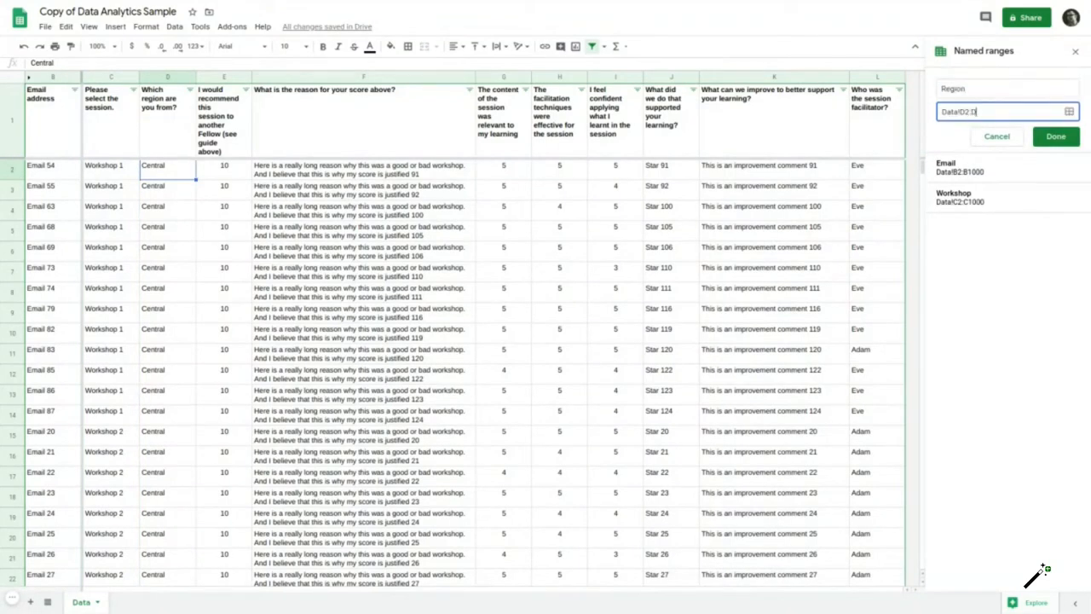
click(1055, 145)
Step: Add a named range called NPS covering the recommendation scores in E2:E1000
key(Right)
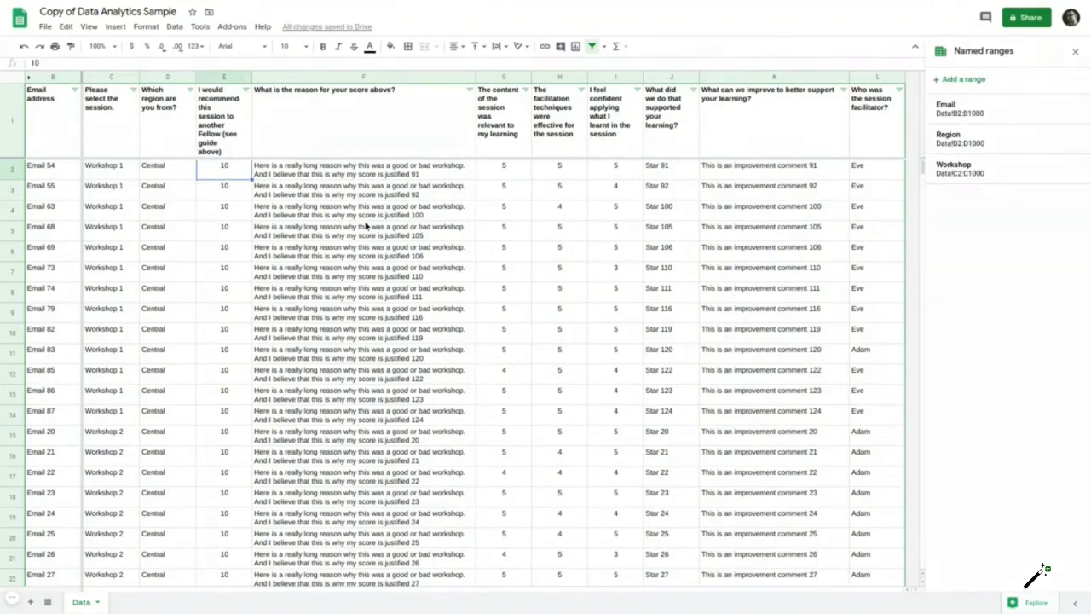
click(972, 78)
text(NPS)
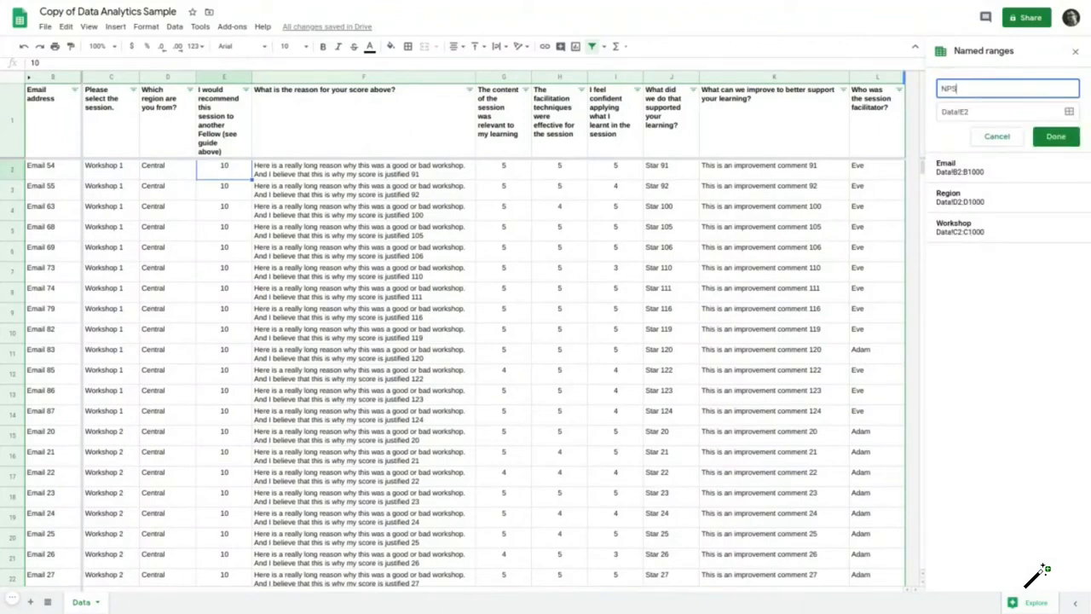
key(Tab)
text(:E)
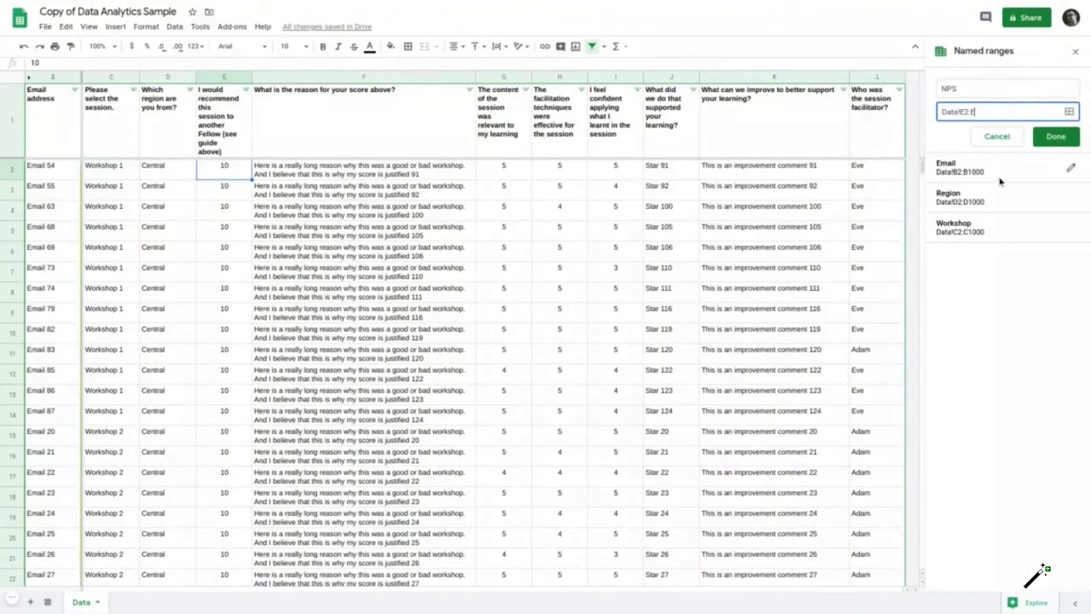
click(1055, 137)
Step: Skip the reason column F and add a named range called Content covering the content relevance scores in G2:G1000
key(Right)
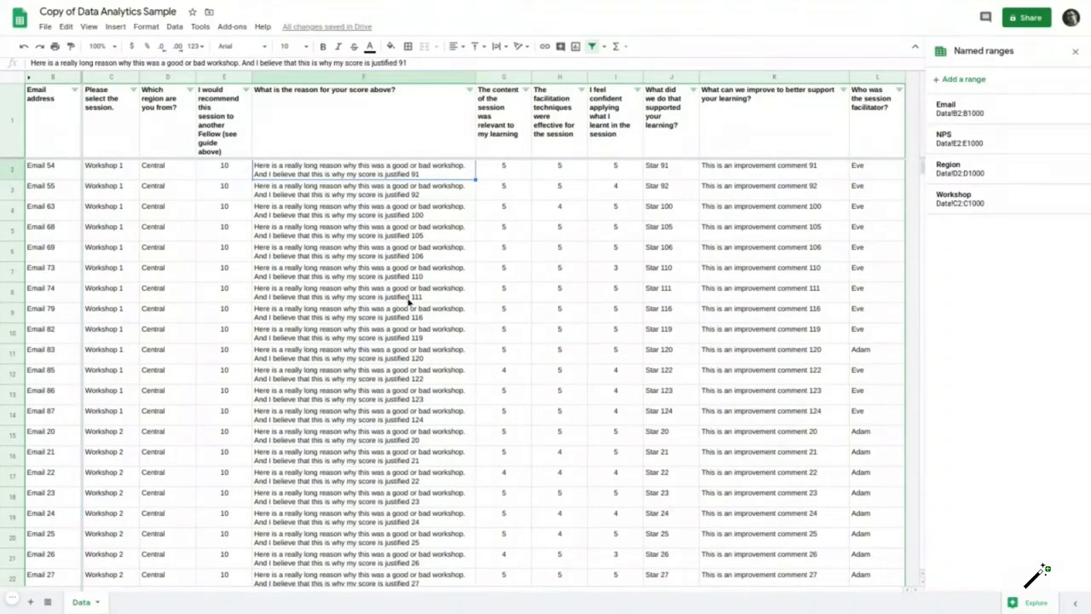
click(470, 90)
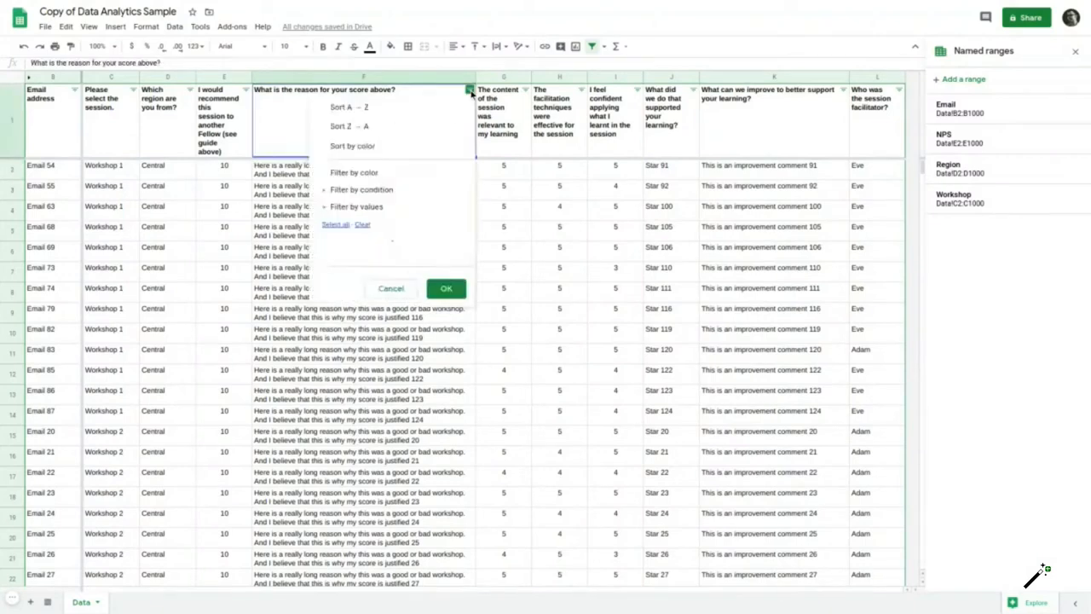
click(501, 116)
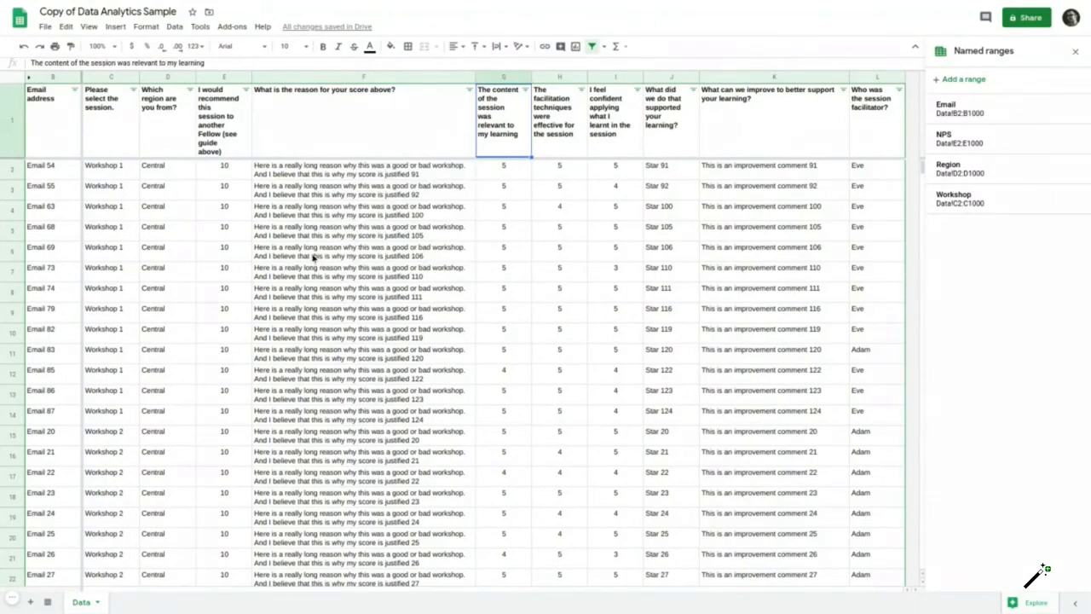
click(519, 172)
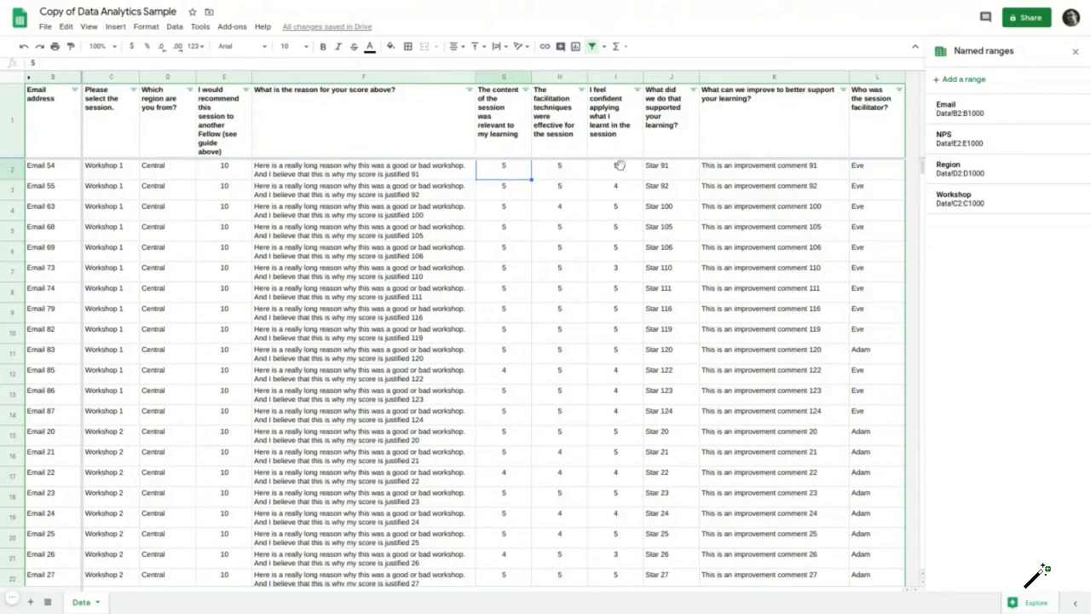
click(968, 82)
text(Content)
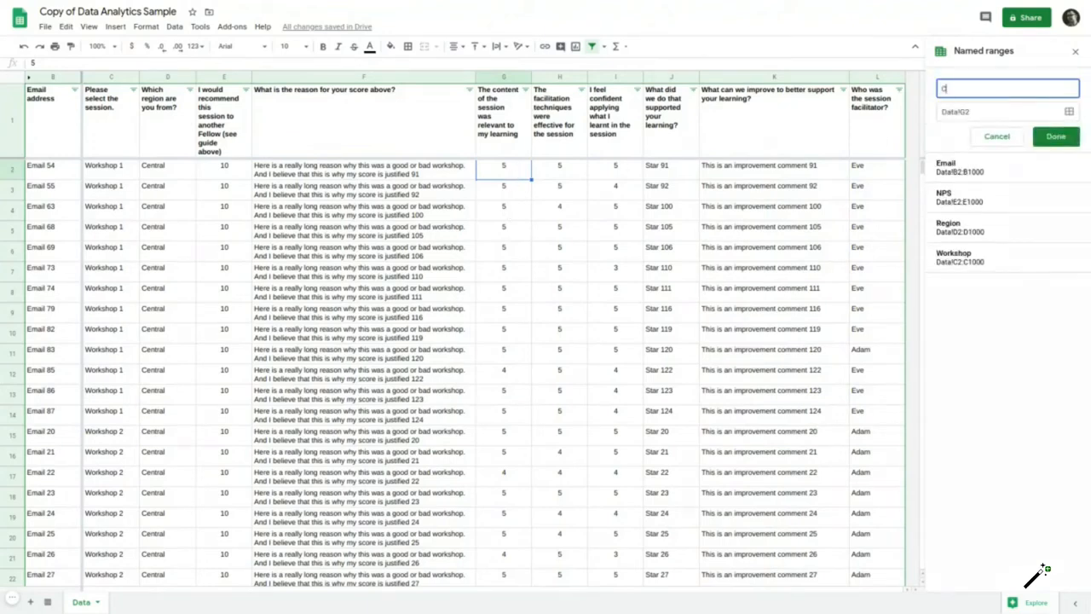
click(991, 118)
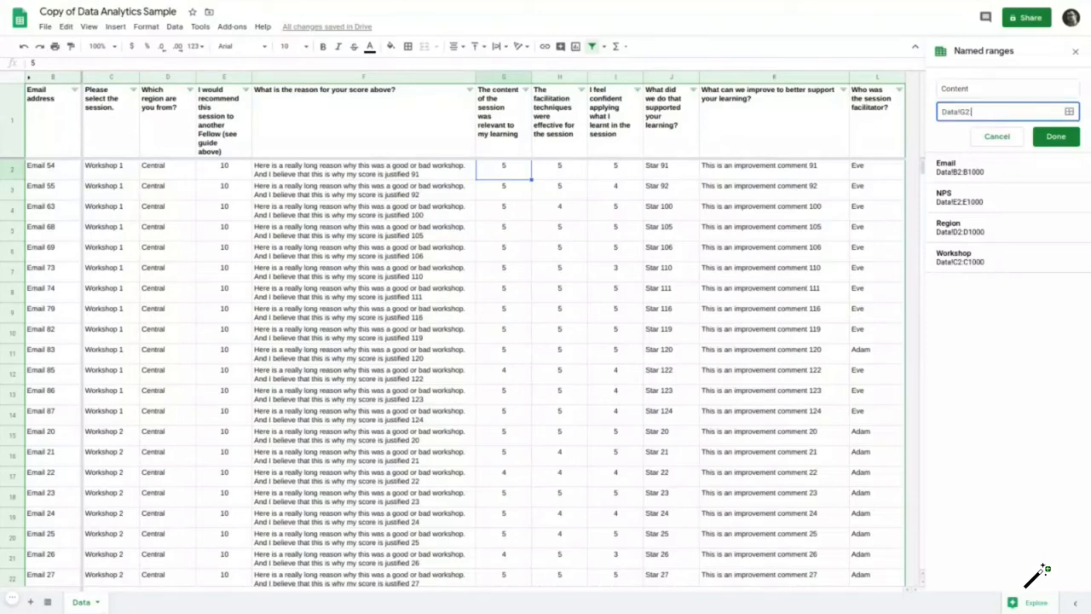
click(1038, 136)
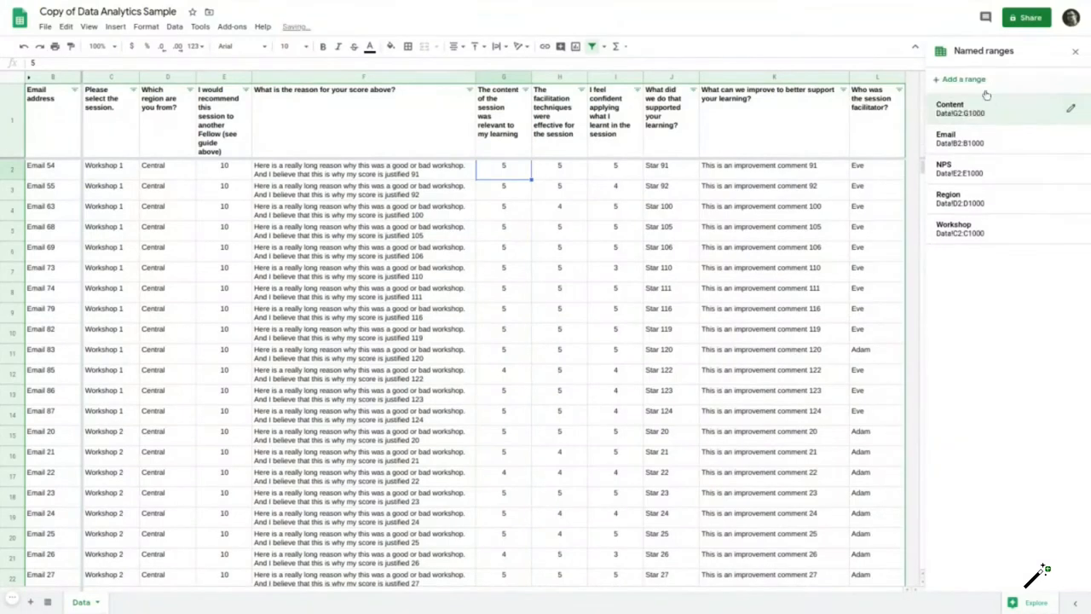
Step: Add a named range called Faci covering the facilitation technique scores in H2:H1000 on the Data sheet
click(968, 81)
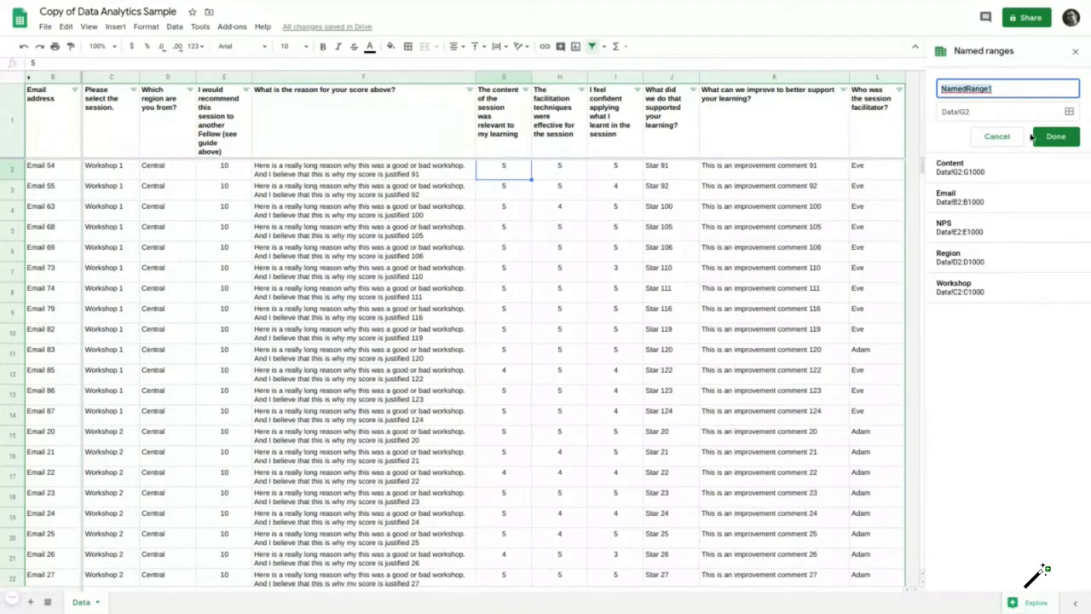
click(581, 175)
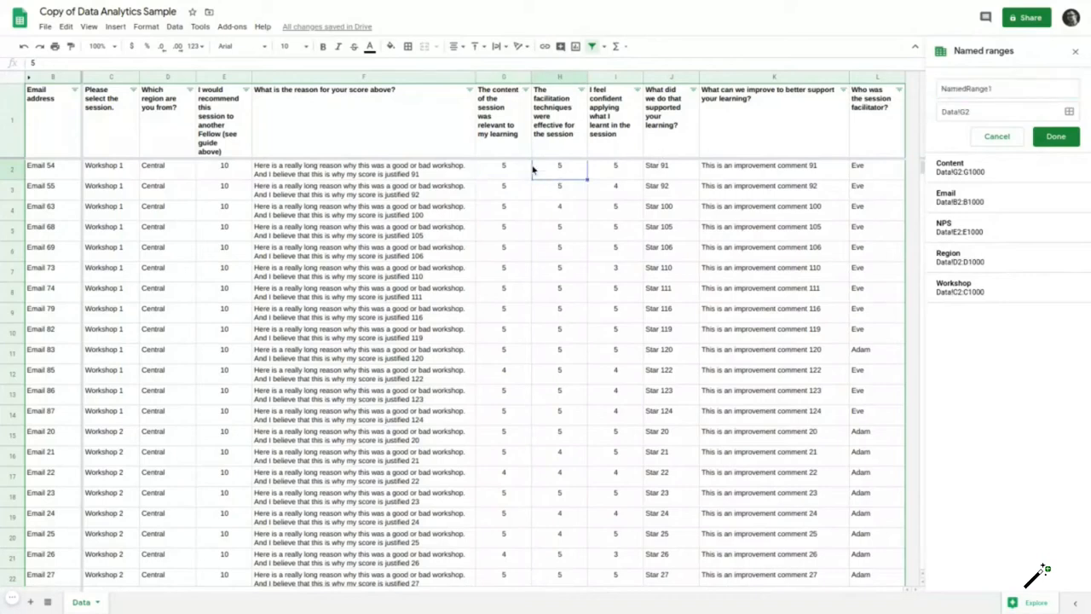
click(980, 111)
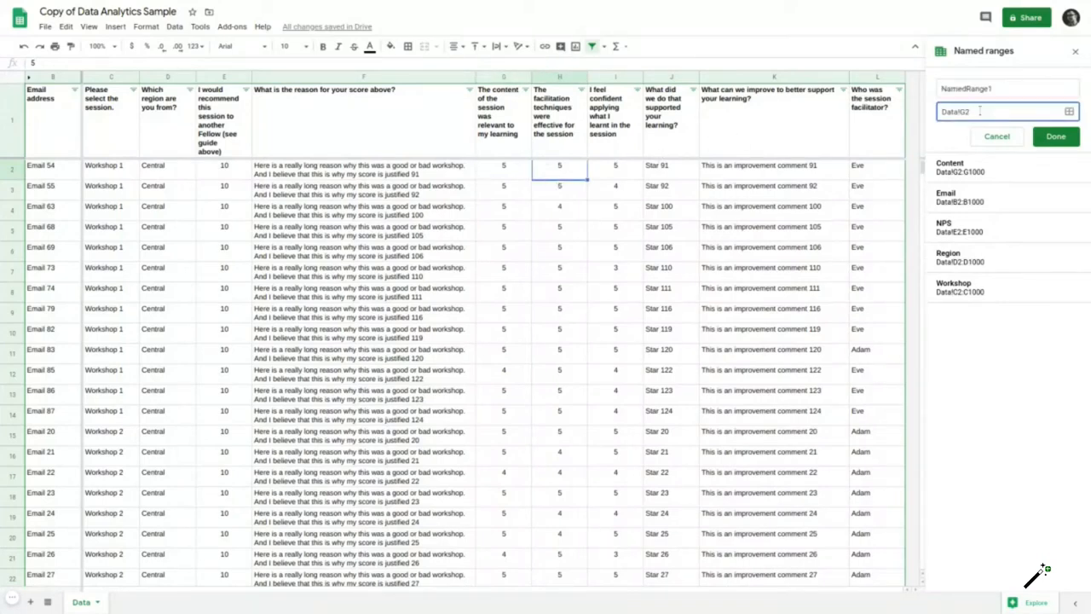
key(BackSpace)
key(BackSpace)
double_click(1028, 83)
text(Faci)
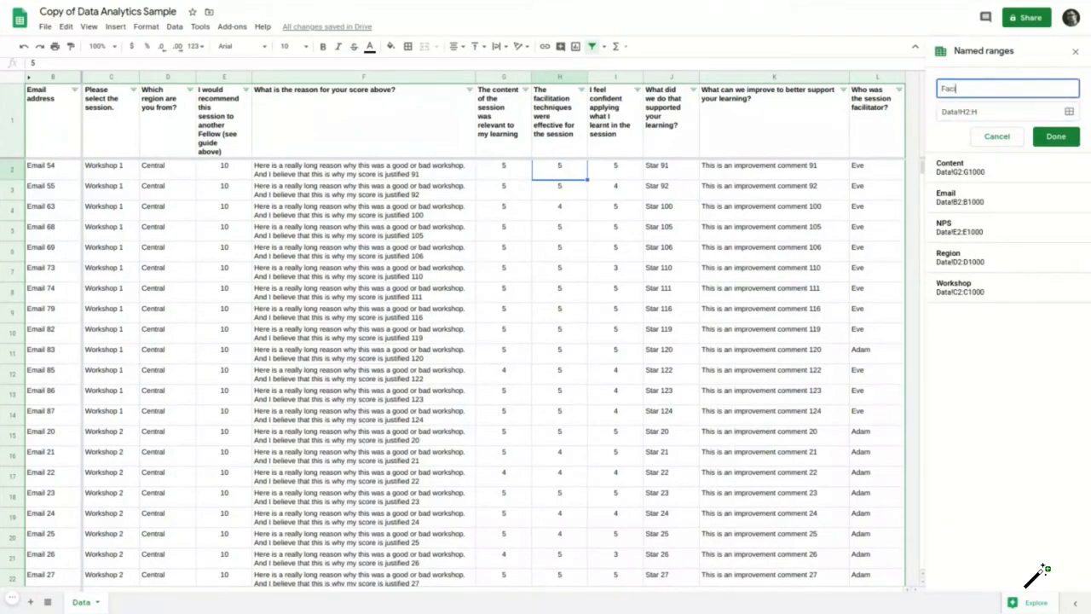
click(1054, 137)
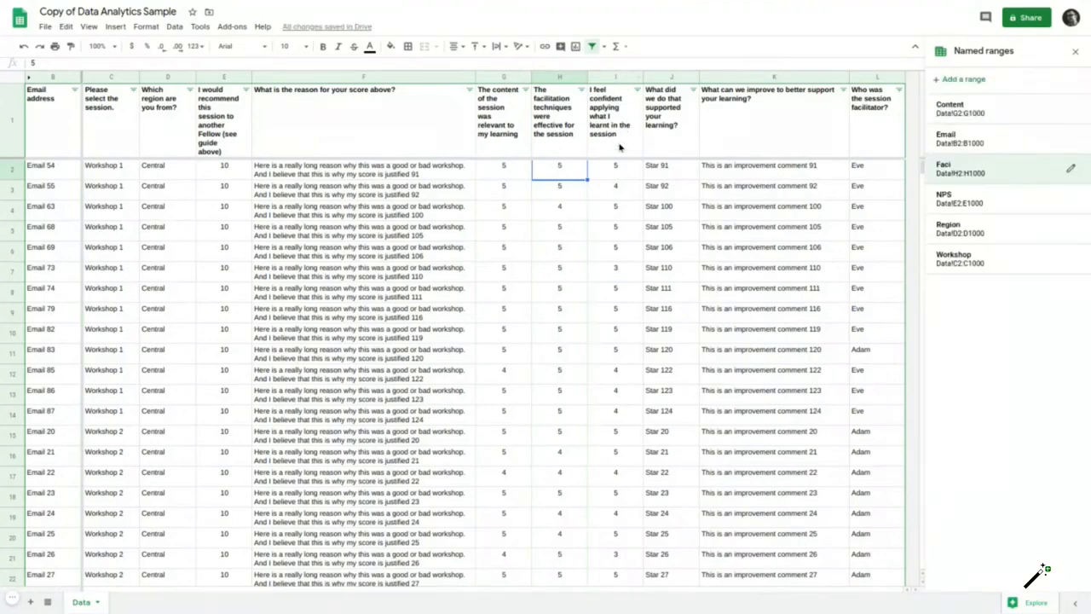
Step: Add a named range called Apply covering the confidence scores in I2:I1000 on the Data sheet
click(630, 175)
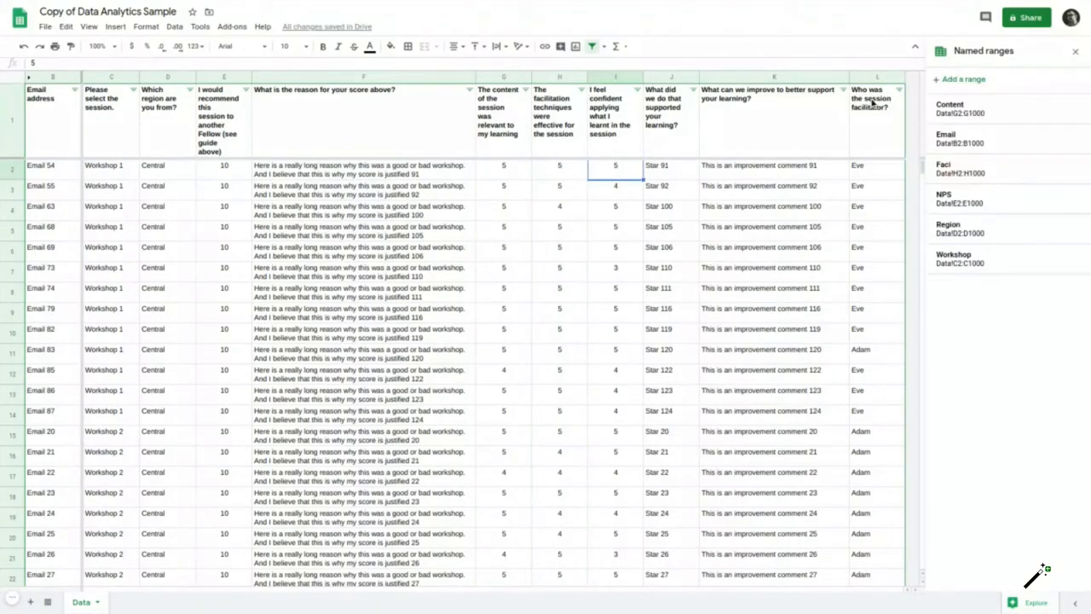
click(961, 79)
text(Apply)
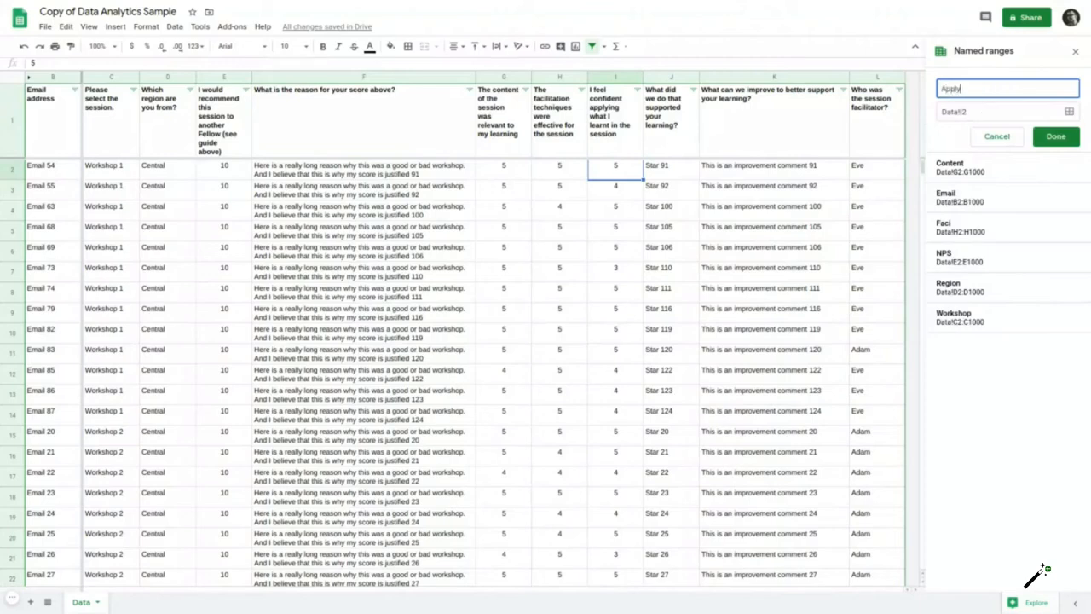
click(1003, 110)
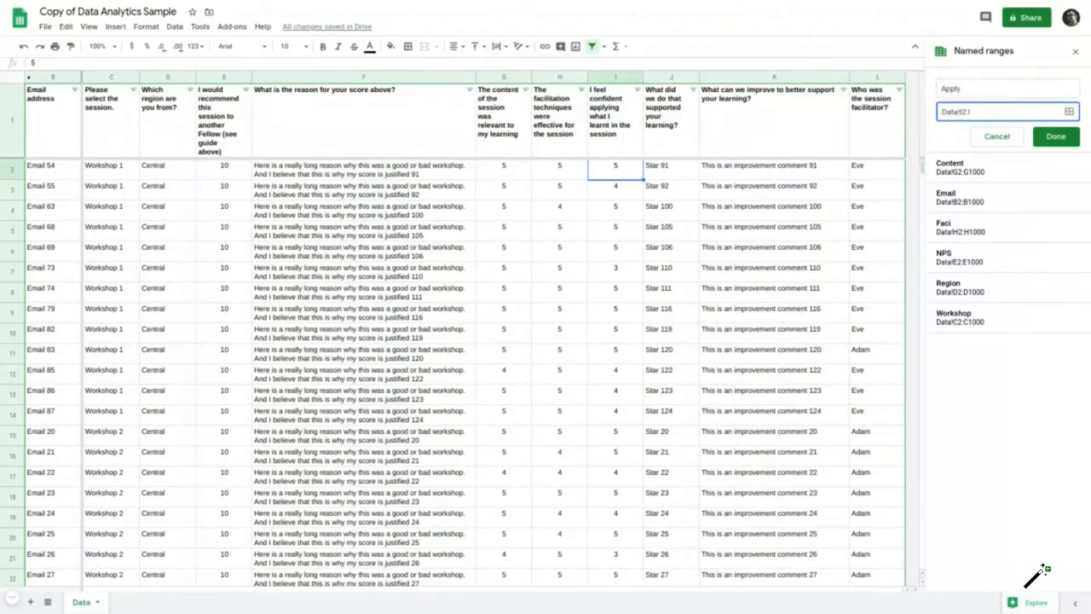
text(:I)
click(1055, 136)
click(887, 118)
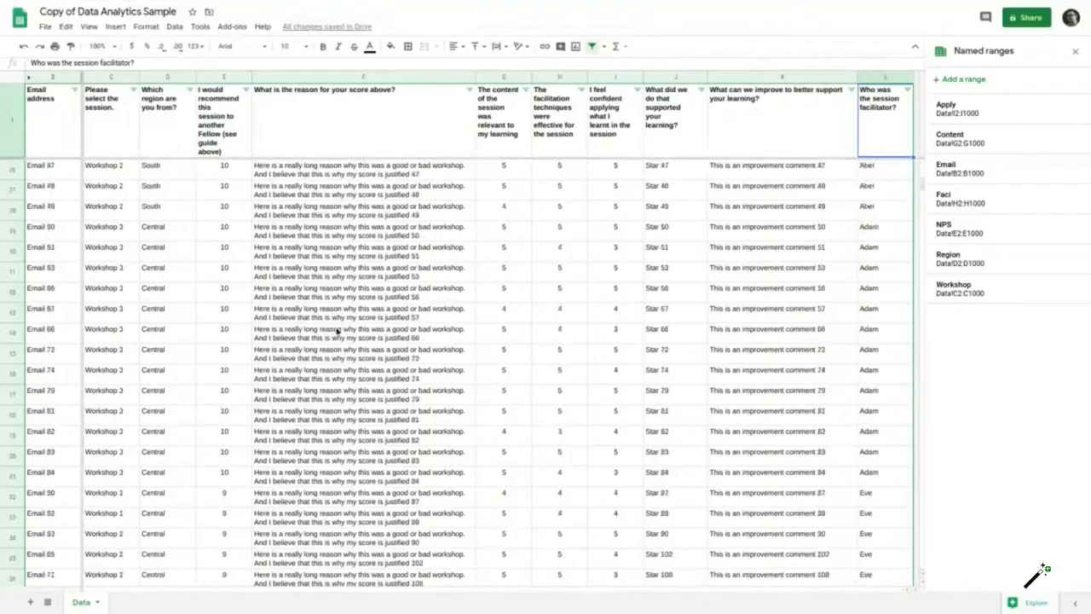
scroll(255, 411, down, 10)
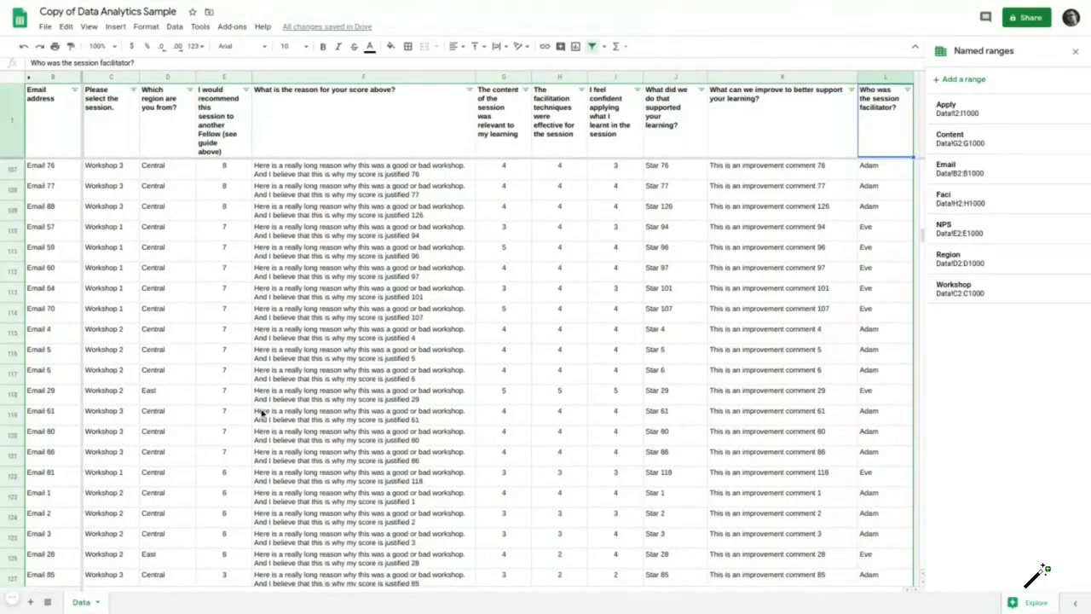
scroll(238, 413, up, 5)
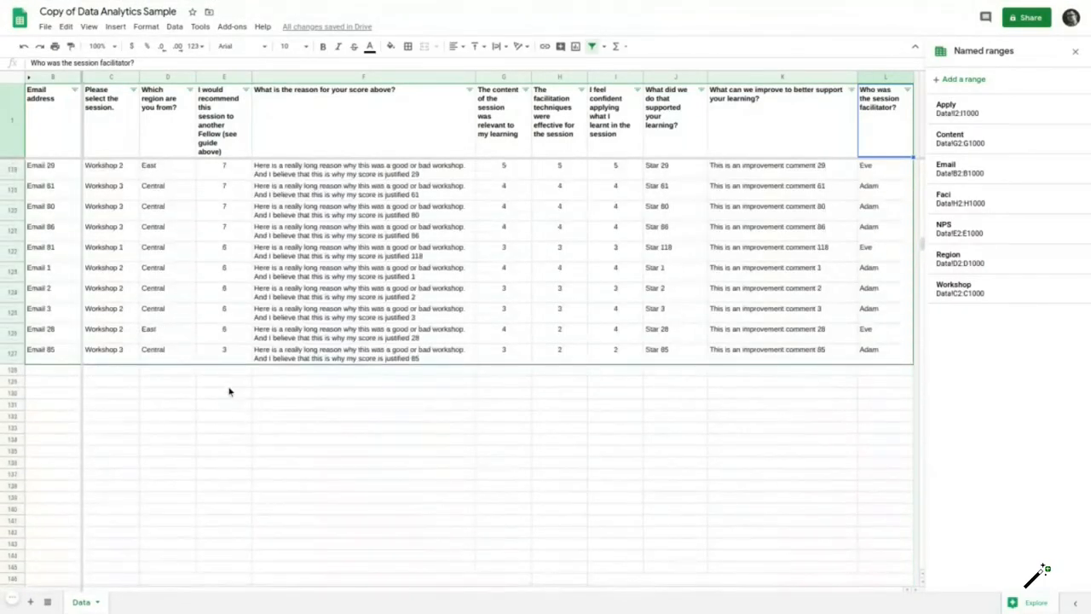
click(230, 374)
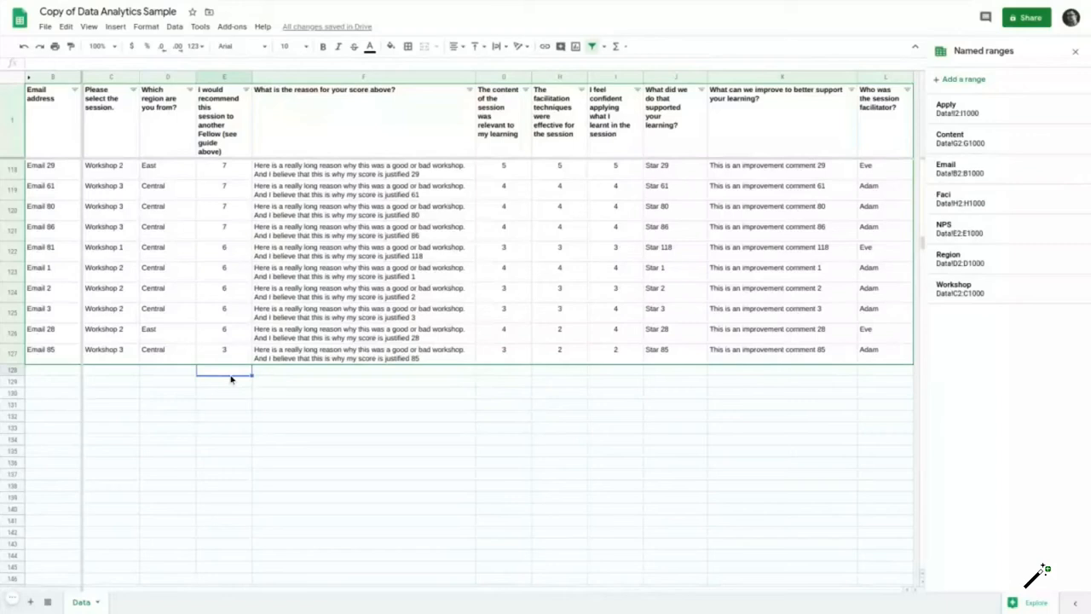
text(=sum()
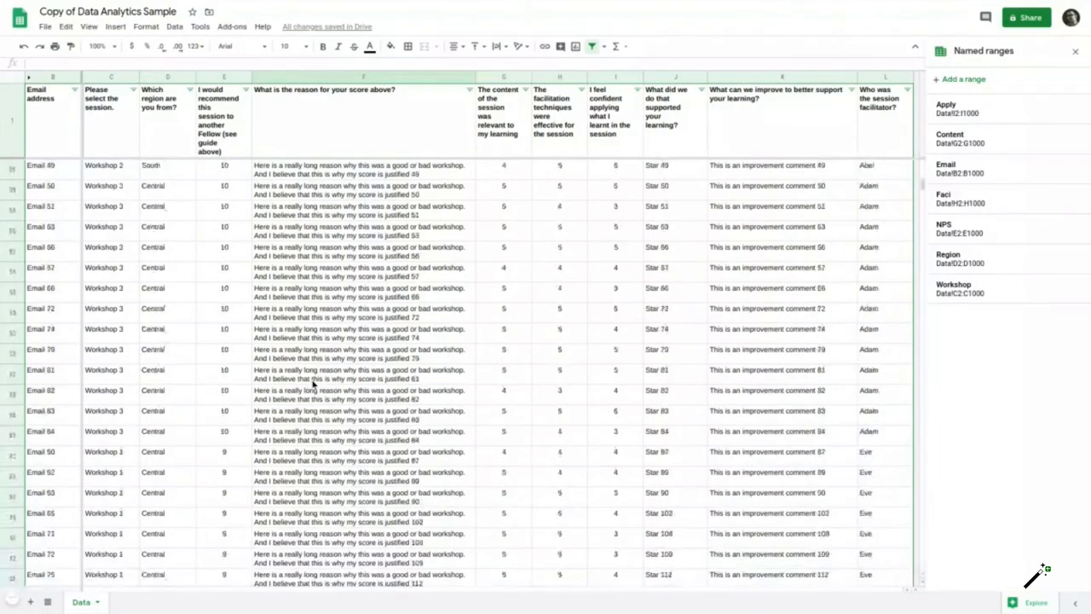
scroll(310, 383, down, 7)
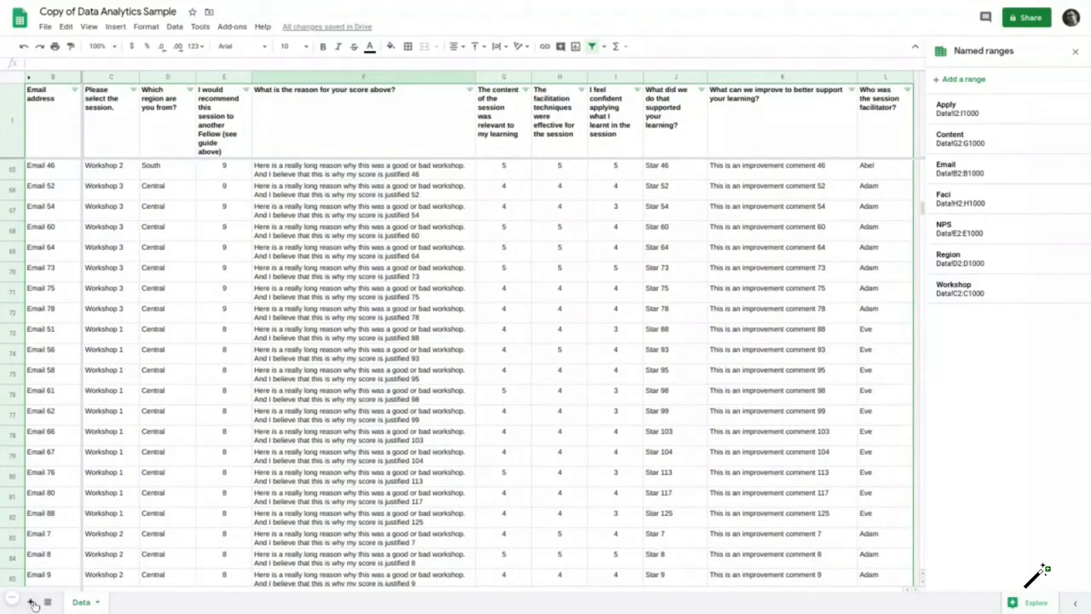
Step: Add a new sheet named Analytics and close the named ranges list
double_click(134, 607)
text(Analytics)
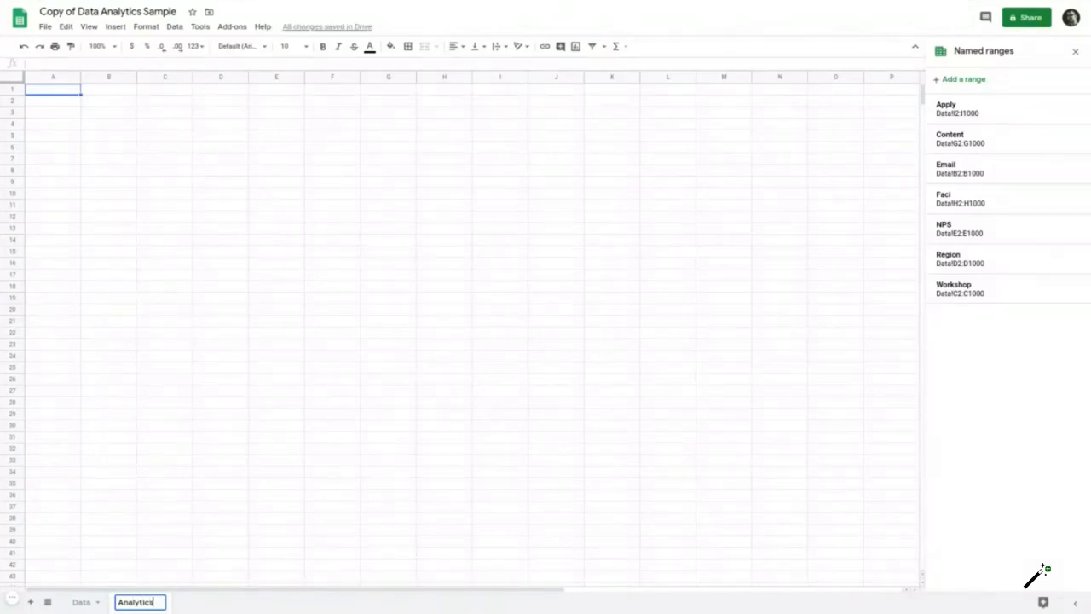
key(Return)
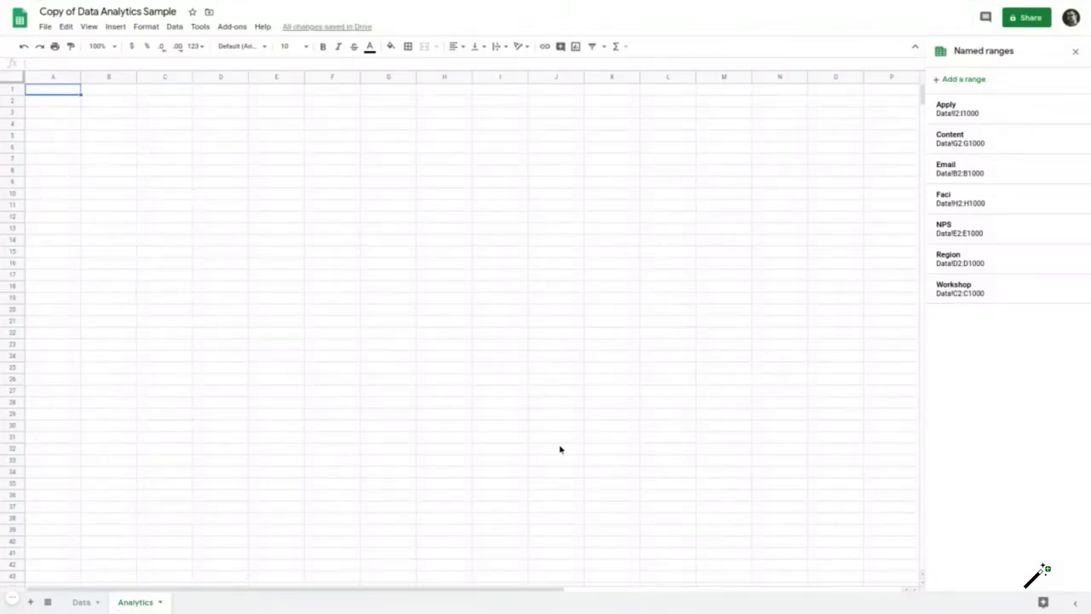
click(1076, 55)
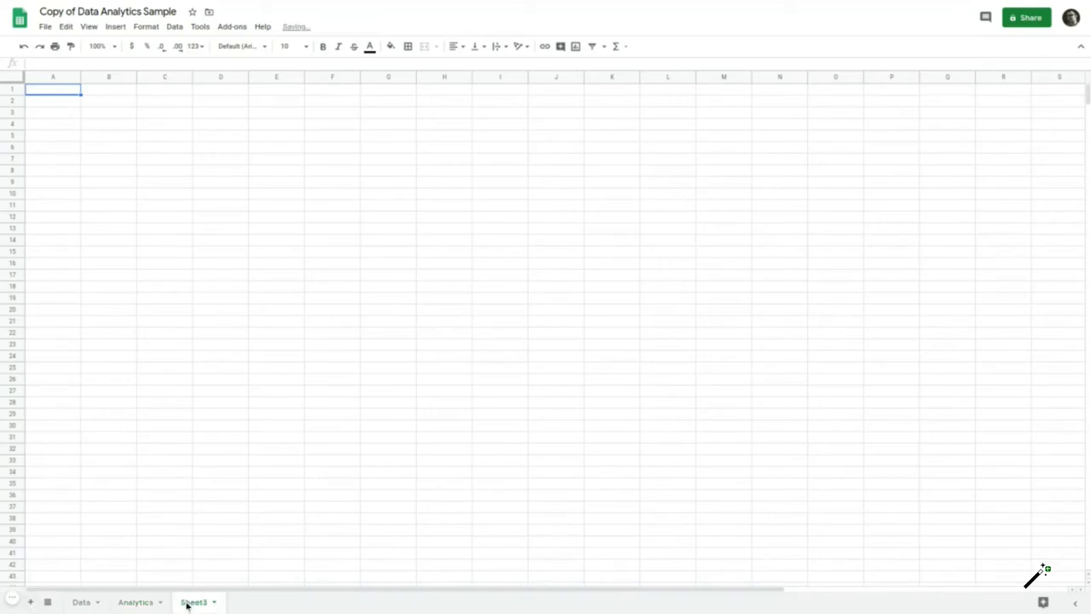
Step: Add another sheet named Start and place it before the Data sheet
double_click(187, 606)
text(Start)
key(Return)
drag(191, 604, 76, 602)
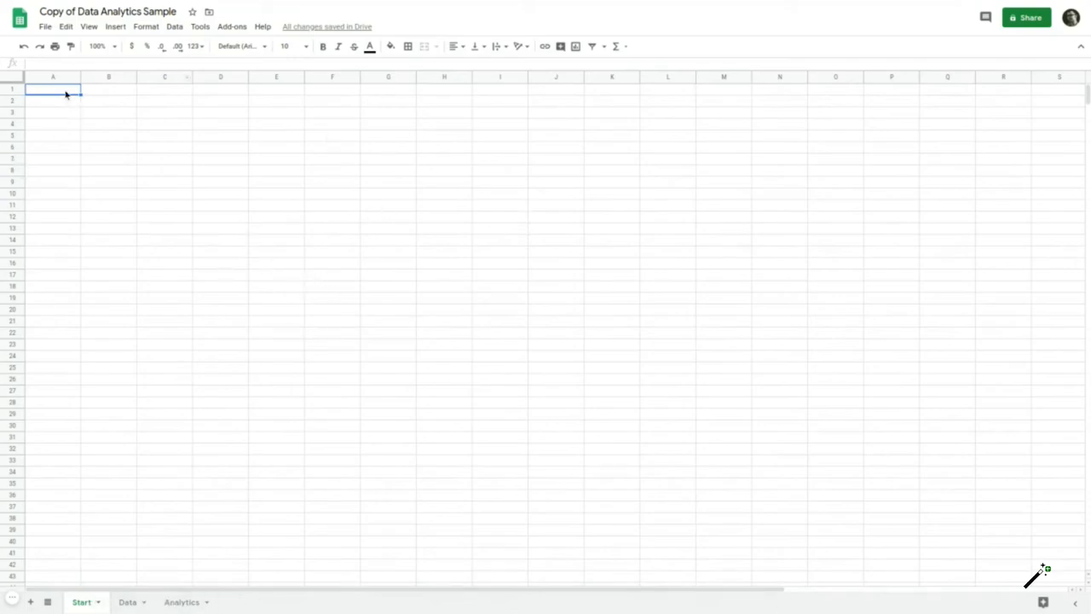
Step: Enter "Insert description/purpose of this sheet here" in cell A1 of the Start sheet
text(Insert)
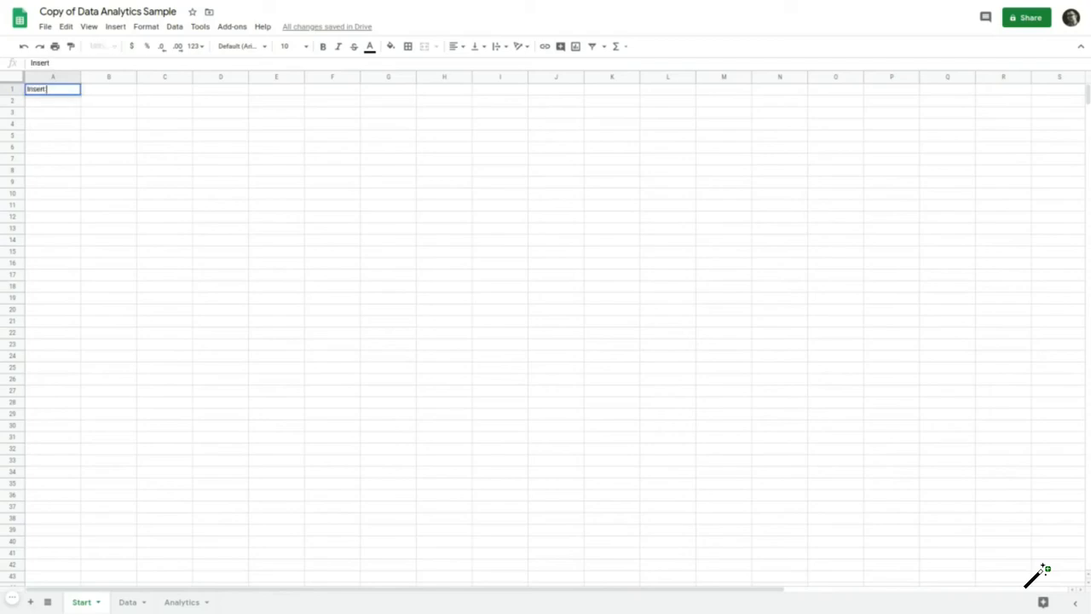
text( description/p)
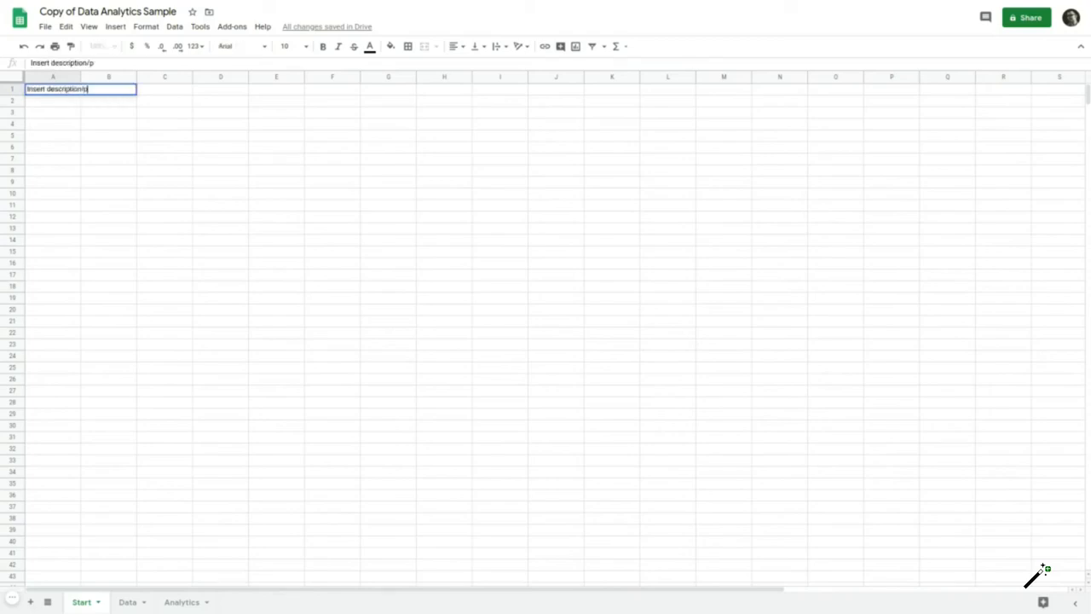
text(urpose of this sheet)
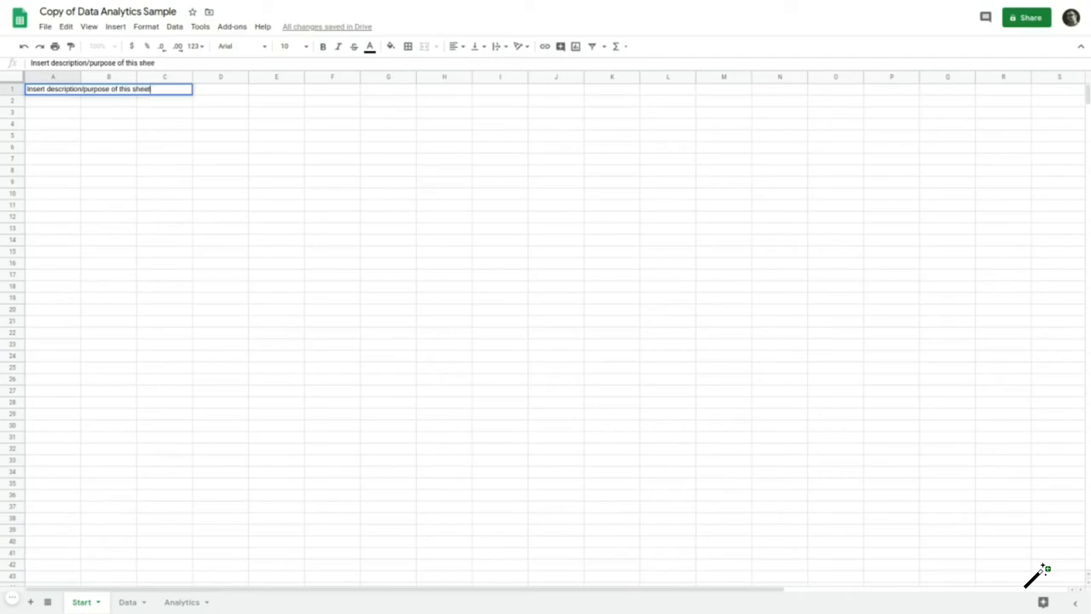
text( here)
key(Return)
Step: Enter the table headings Tab in B3 and Descriptors in C3 of the Start sheet
key(Down)
key(Right)
text(T)
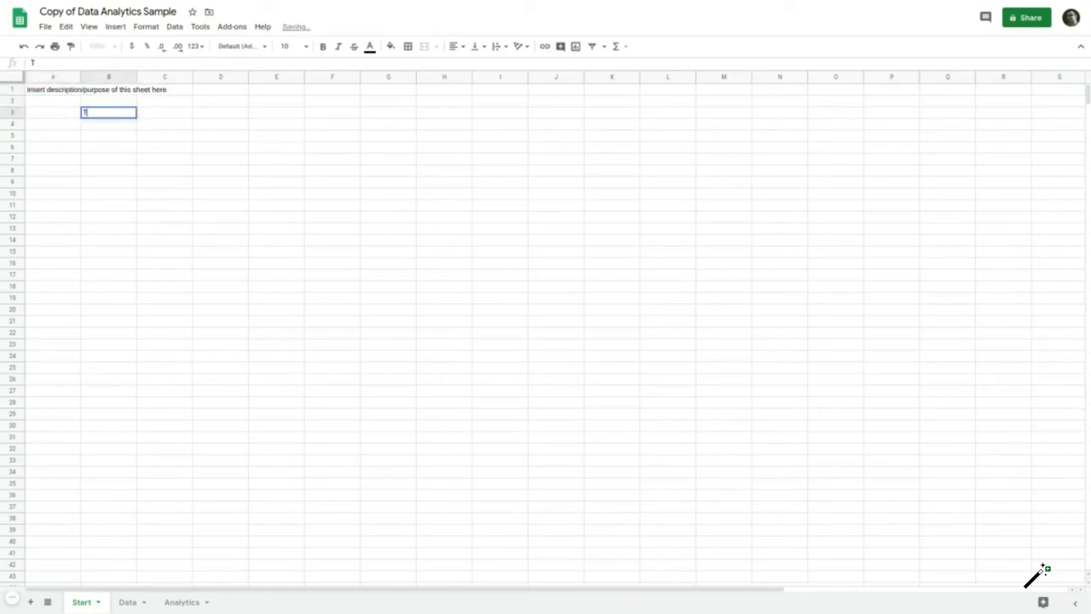
text(ab)
key(Tab)
text(Descriptors)
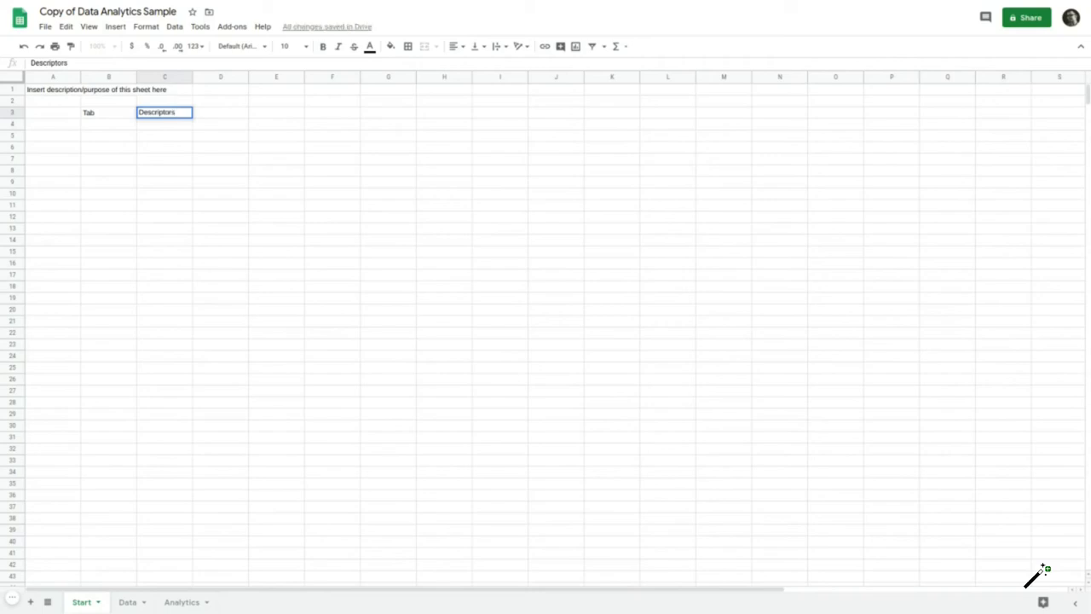
key(Return)
Step: Fill row 4 with Data in B4 and the descriptor "This is auto-generated from Google Forms" in C4
key(Left)
text(Data)
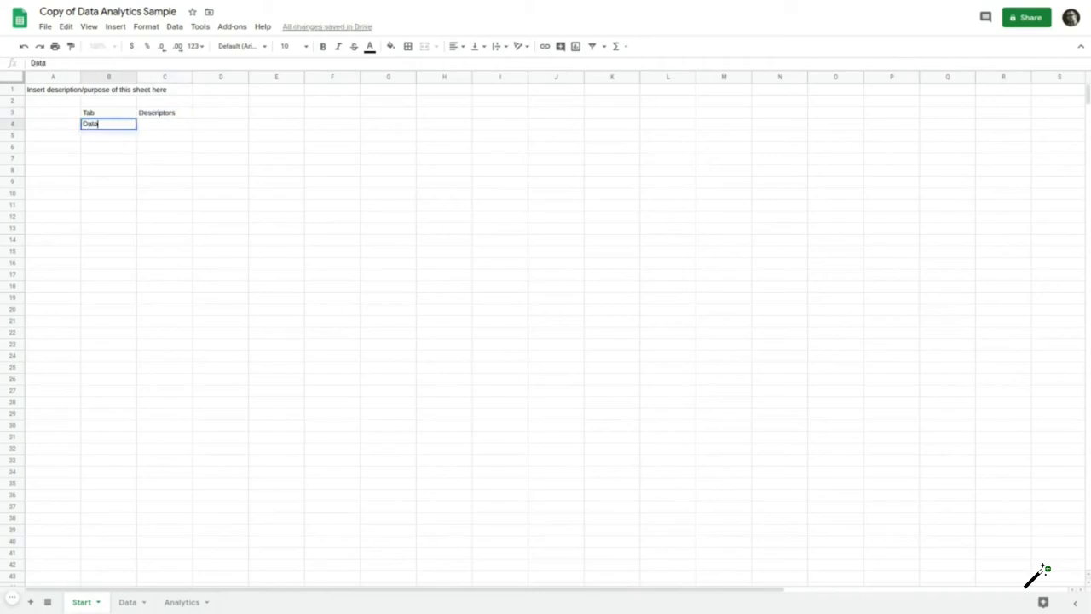
key(Tab)
text(Th)
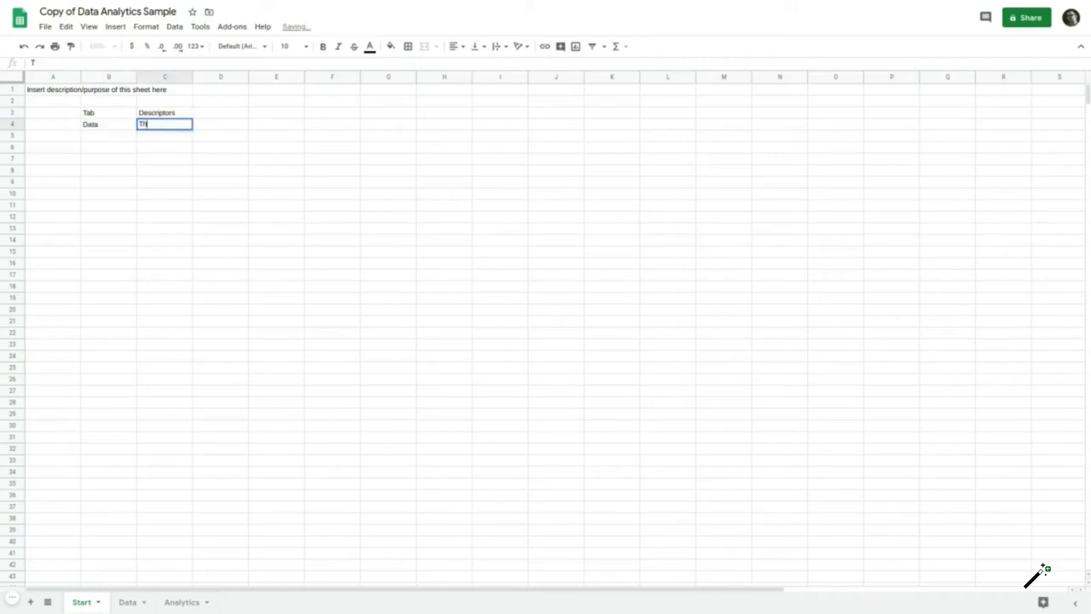
text(is is auto-genera)
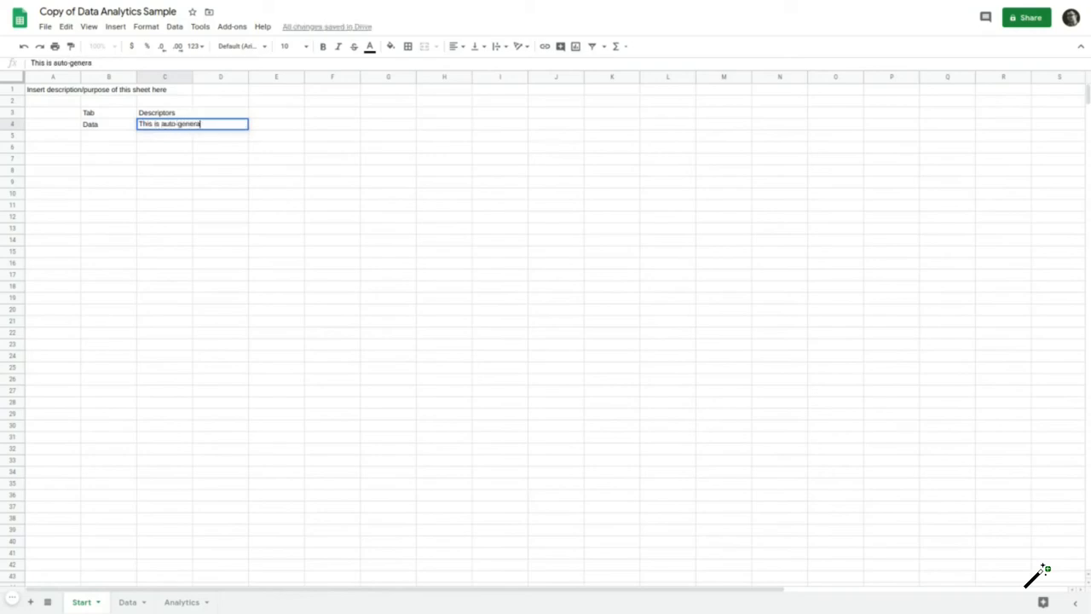
text(ted from Google Forms)
key(Return)
Step: Fill row 5 with Analytics in B5 and the descriptor "This is our analysis of workshops" in C5
text(Analytics)
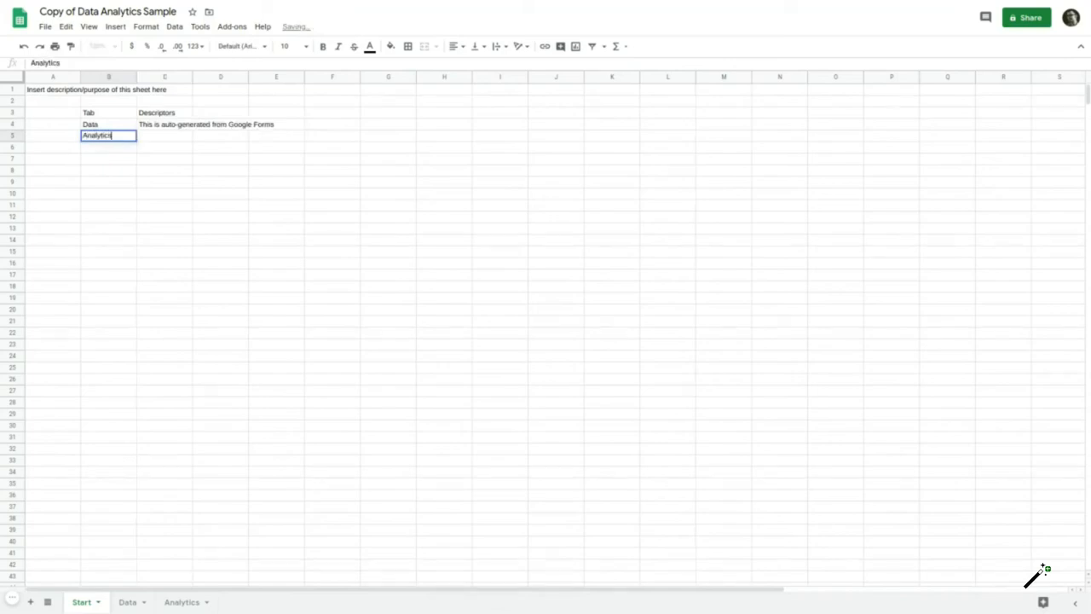
key(Tab)
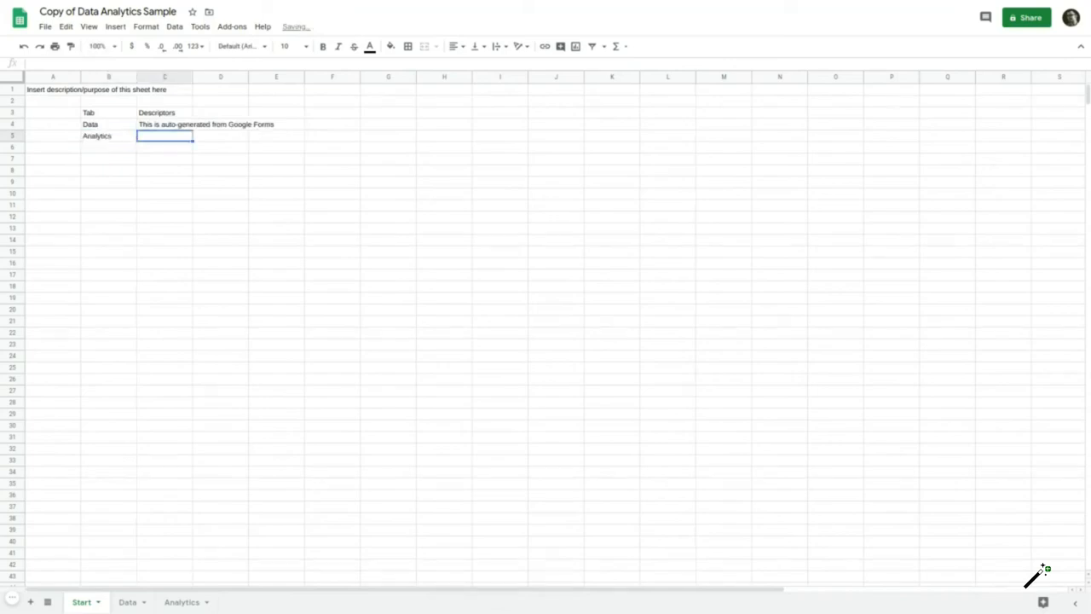
text(This is our an)
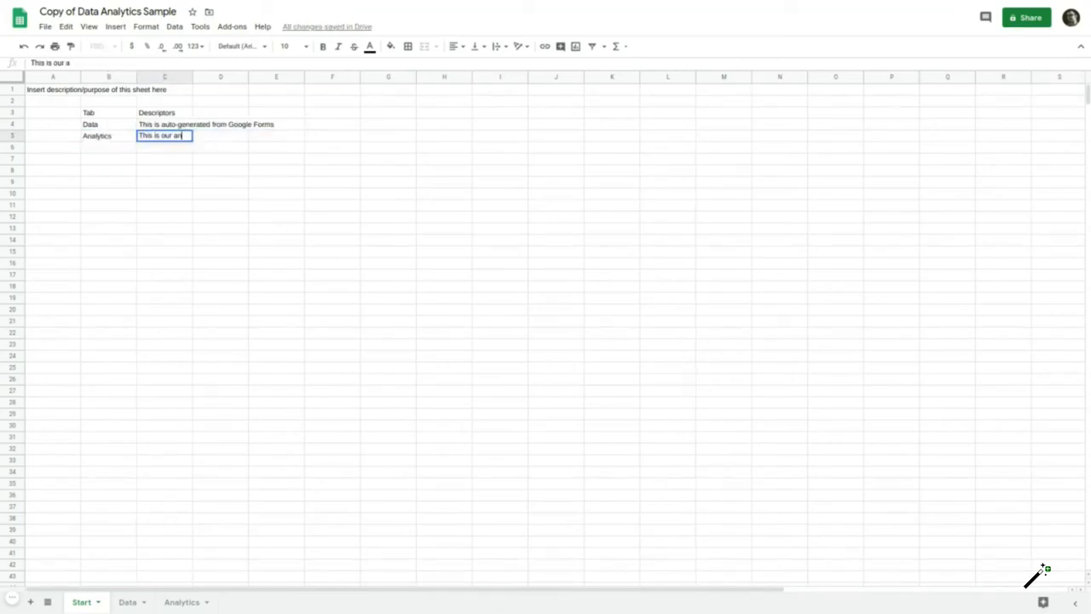
text(alysis of workshops)
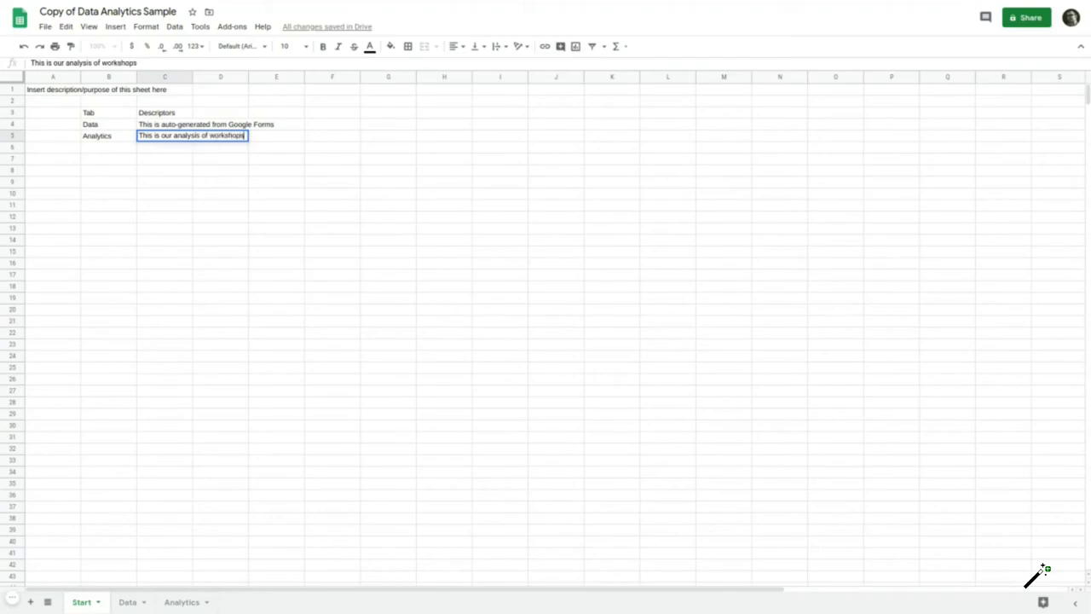
Step: Bold the Tab and Descriptors headings and widen column C so the descriptor texts fit inside it
drag(100, 113, 154, 113)
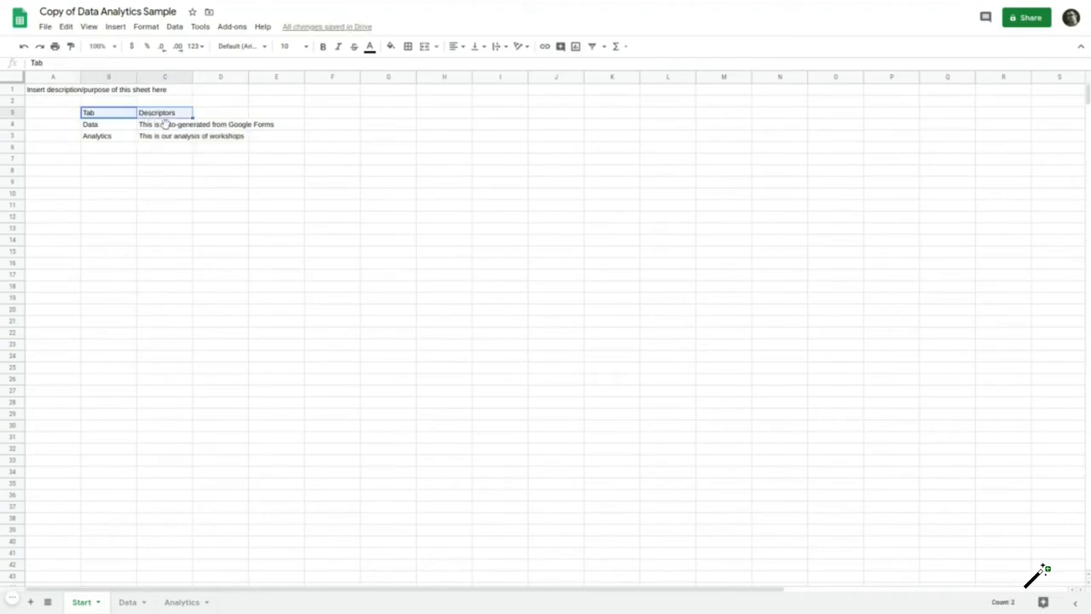
key(ctrl+b)
drag(192, 77, 341, 78)
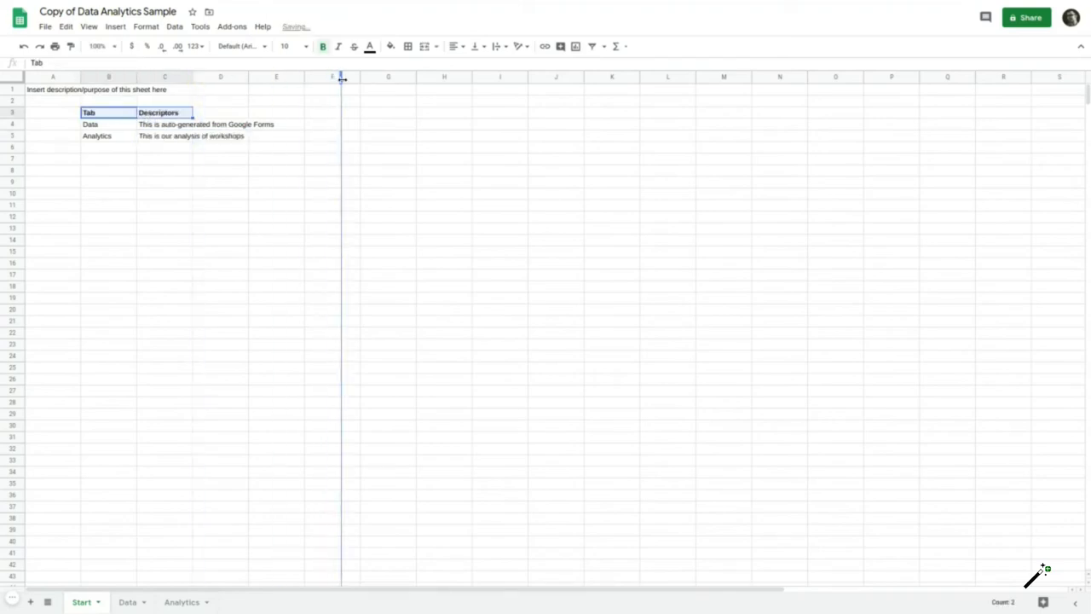
drag(297, 175, 299, 177)
click(298, 171)
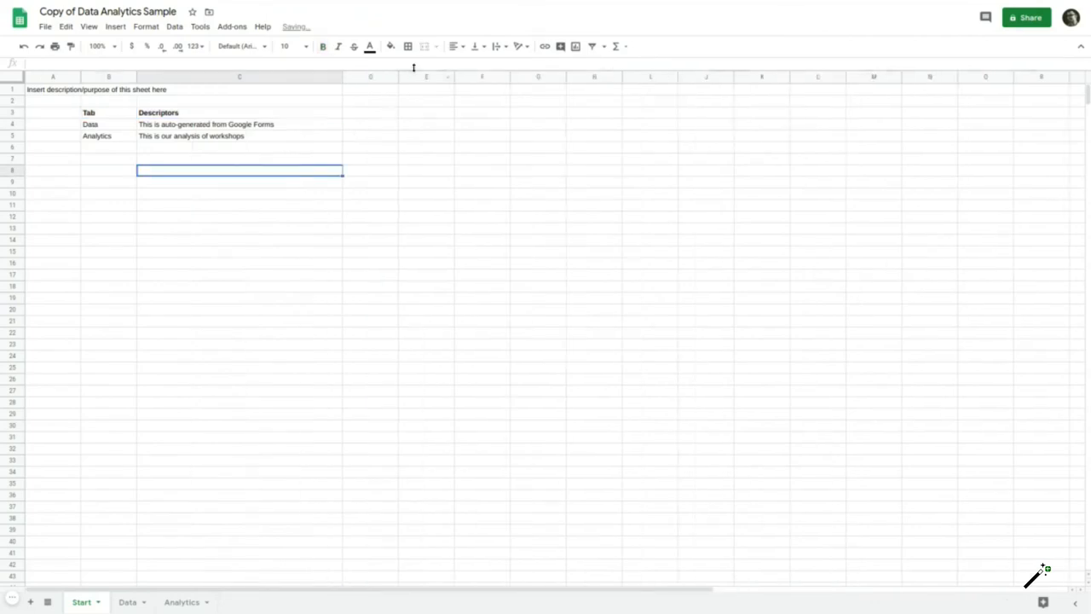
Step: Delete the unused columns E to Z from the Start sheet
click(64, 78)
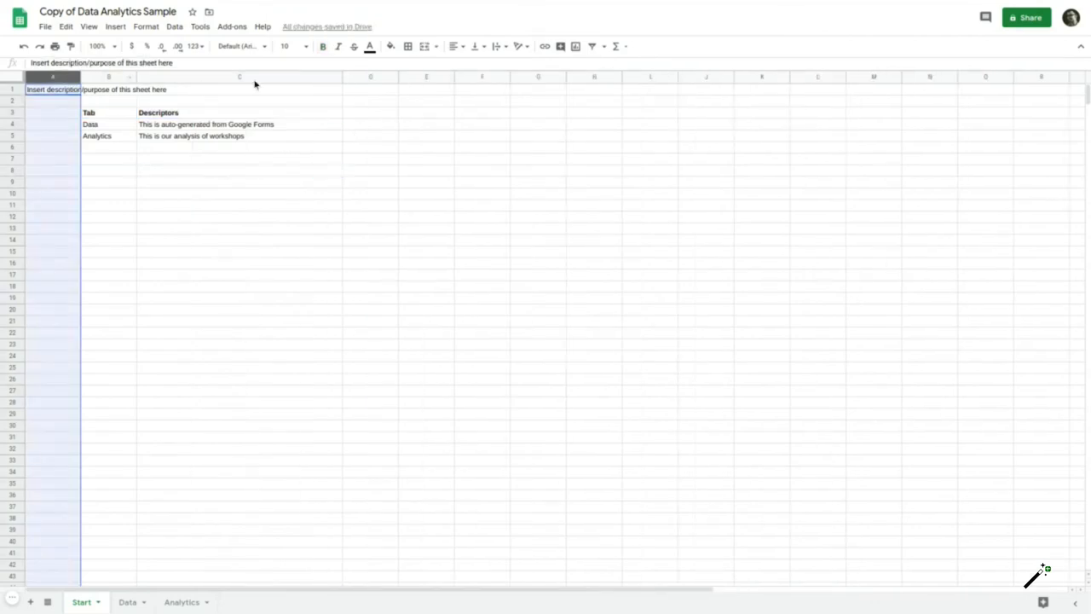
click(412, 78)
key(ctrl+shift+Right)
right_click(412, 79)
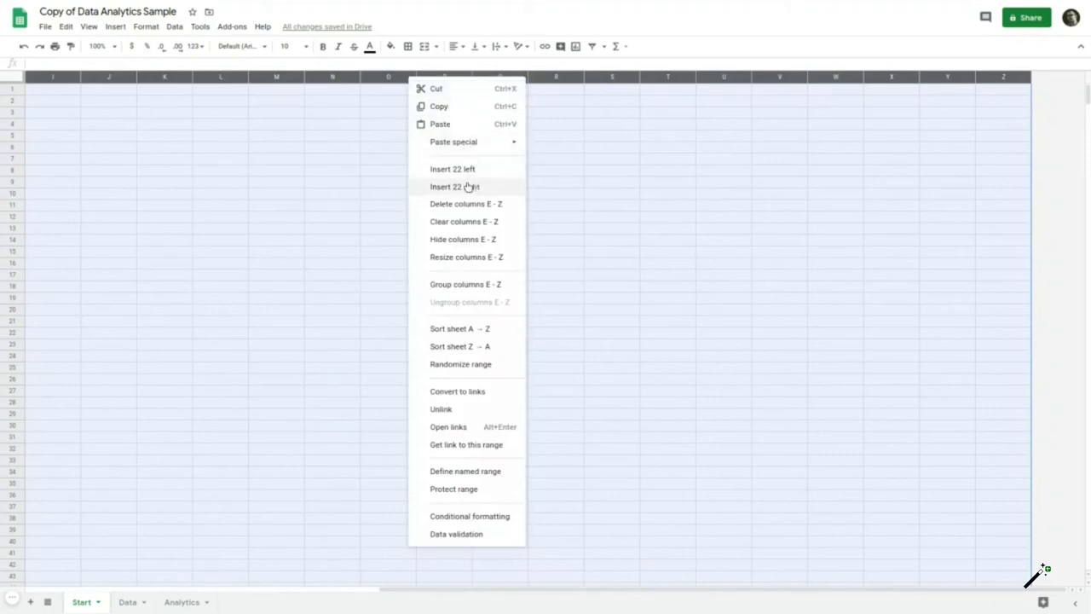
key(Return)
Step: Delete the empty rows 10 to 1000 below the table in the Start sheet
click(16, 195)
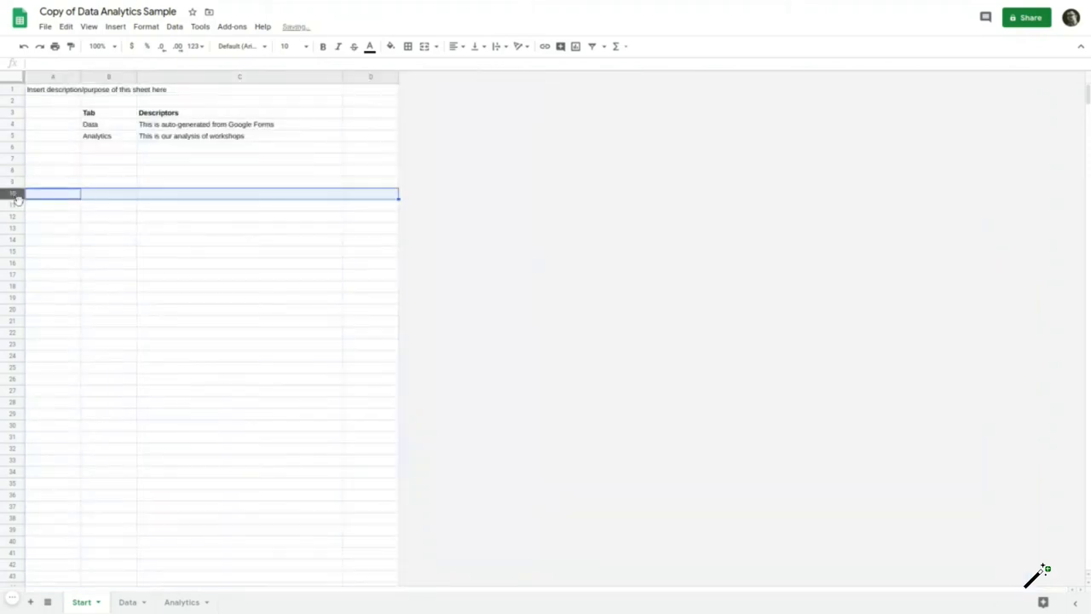
key(ctrl+shift+Down)
right_click(17, 200)
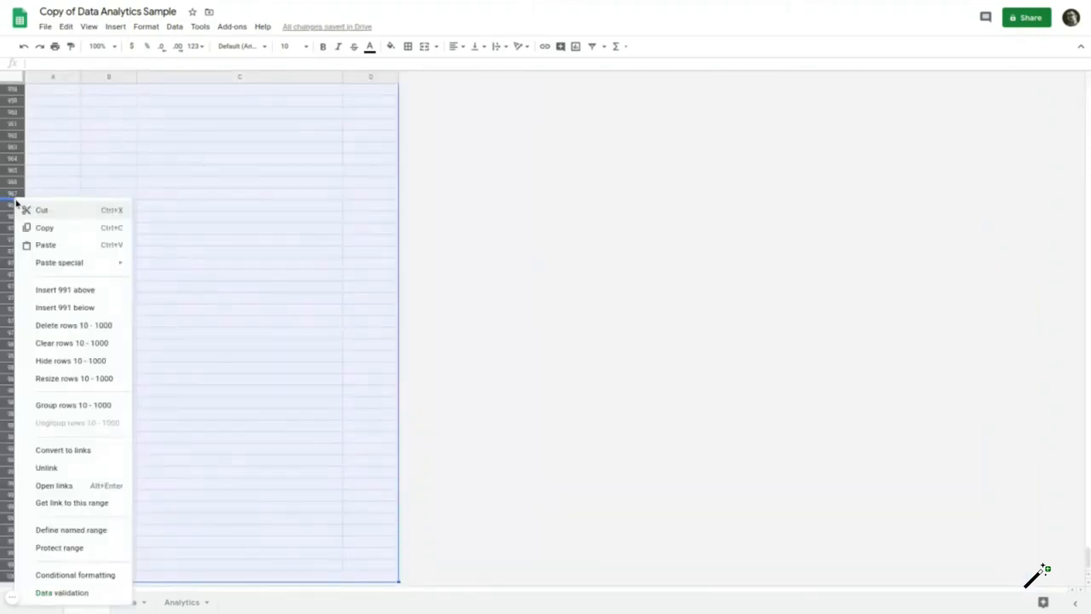
click(85, 325)
Step: Apply borders to all cells in the range B3:C9 of the Start sheet
drag(107, 115, 197, 190)
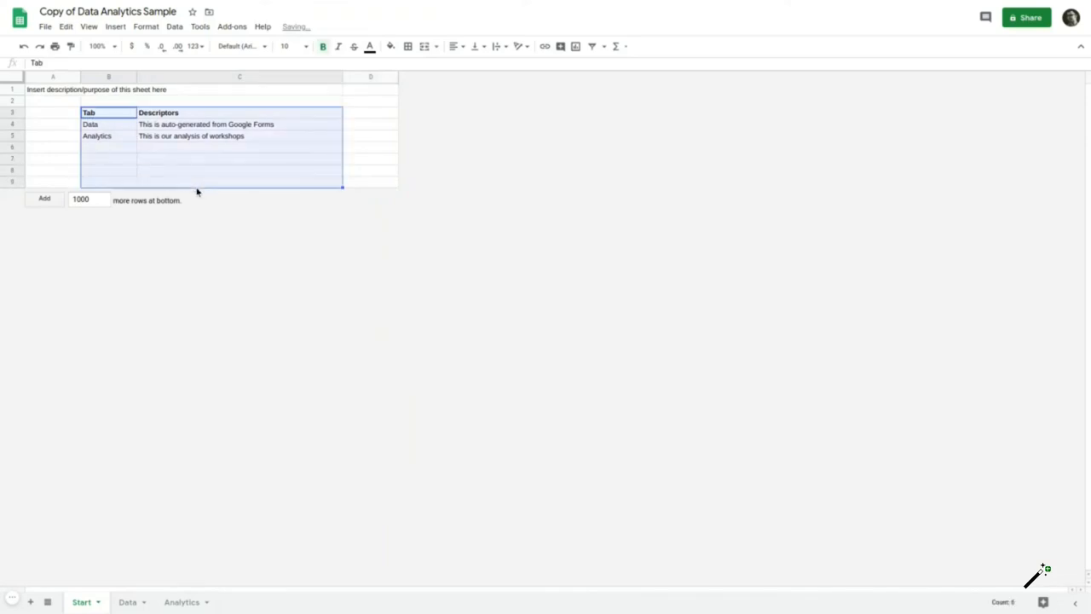
click(408, 46)
click(411, 66)
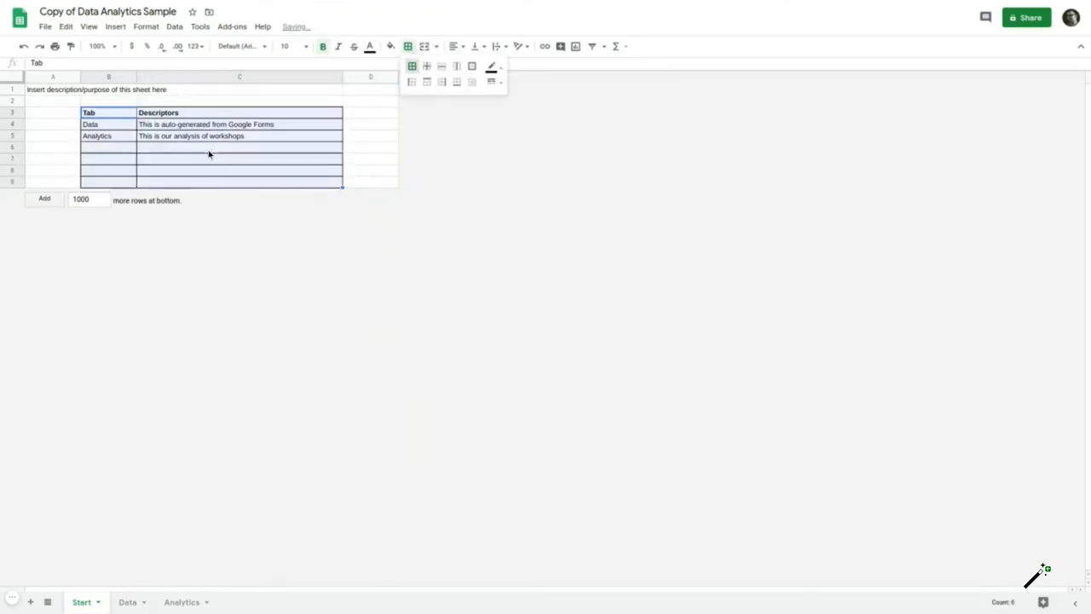
Step: Fill the Tab and Descriptors heading cells B3:C3 with light green
drag(127, 115, 173, 117)
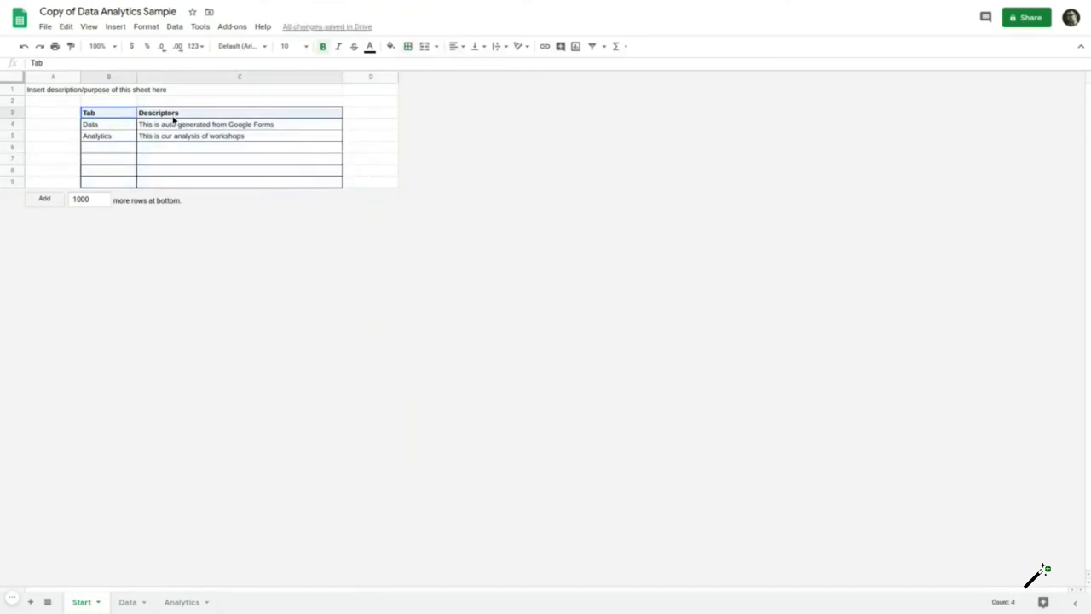
click(391, 46)
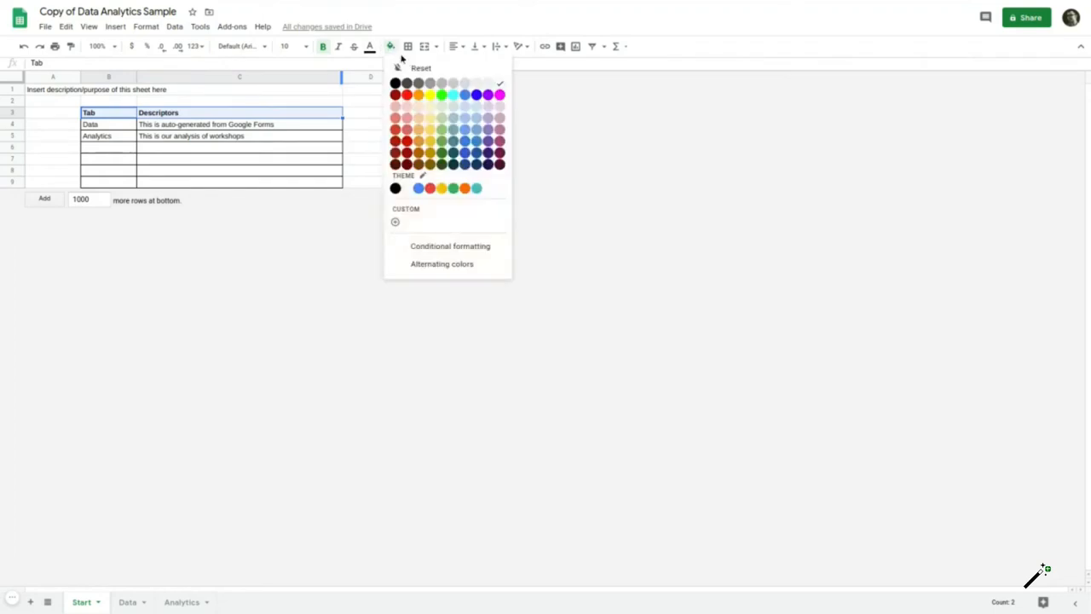
click(440, 108)
click(370, 136)
Step: Narrow columns A and D together so they form slim margins on either side of the table
click(80, 77)
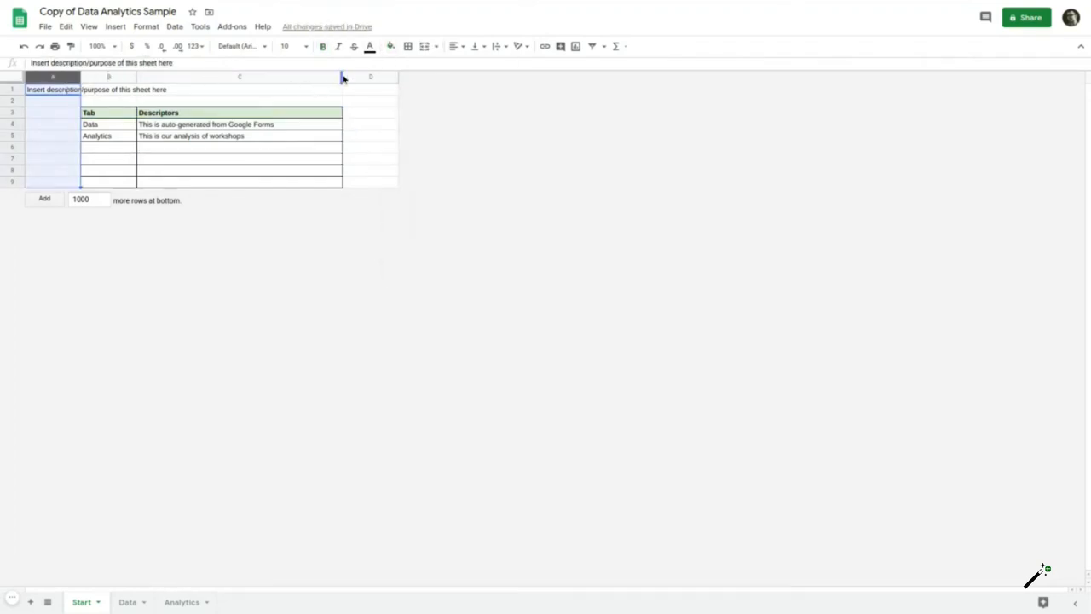
ctrl+click(351, 78)
drag(80, 76, 40, 77)
click(56, 101)
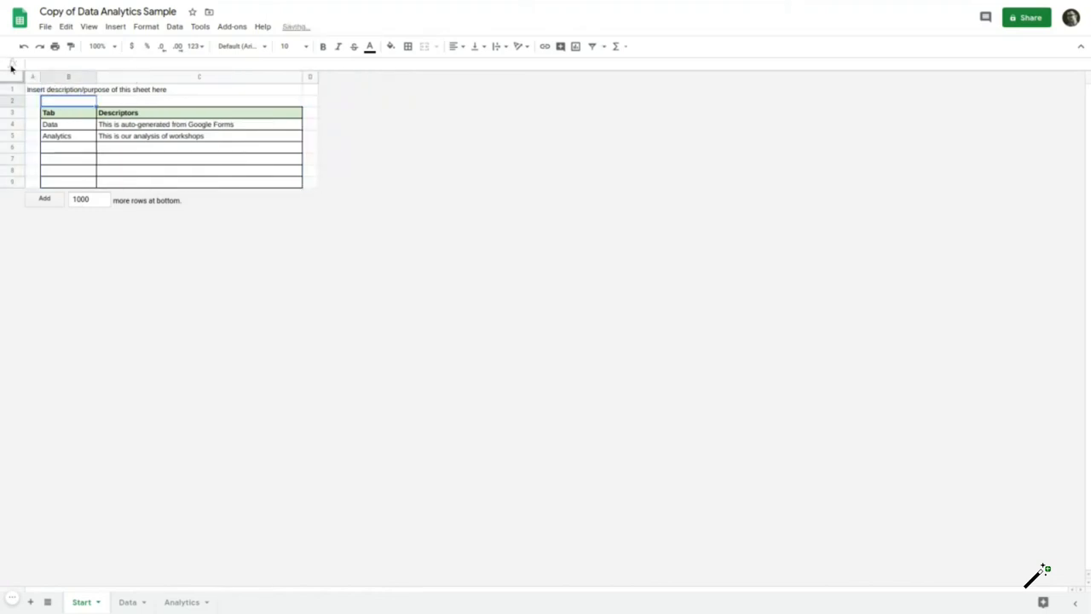
Step: Hide the gridlines on the Start sheet
click(12, 75)
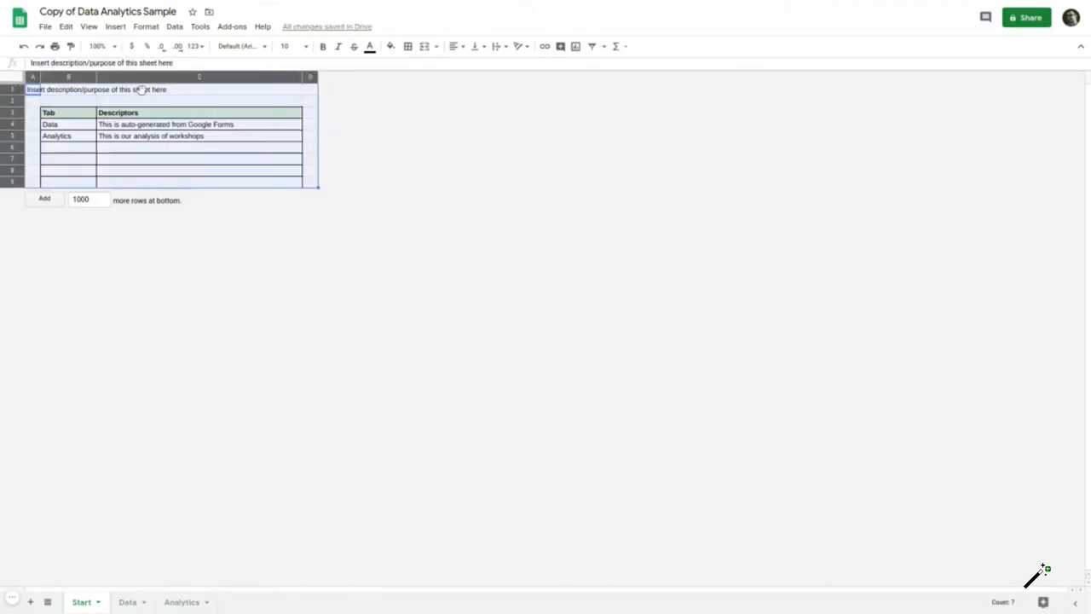
click(89, 27)
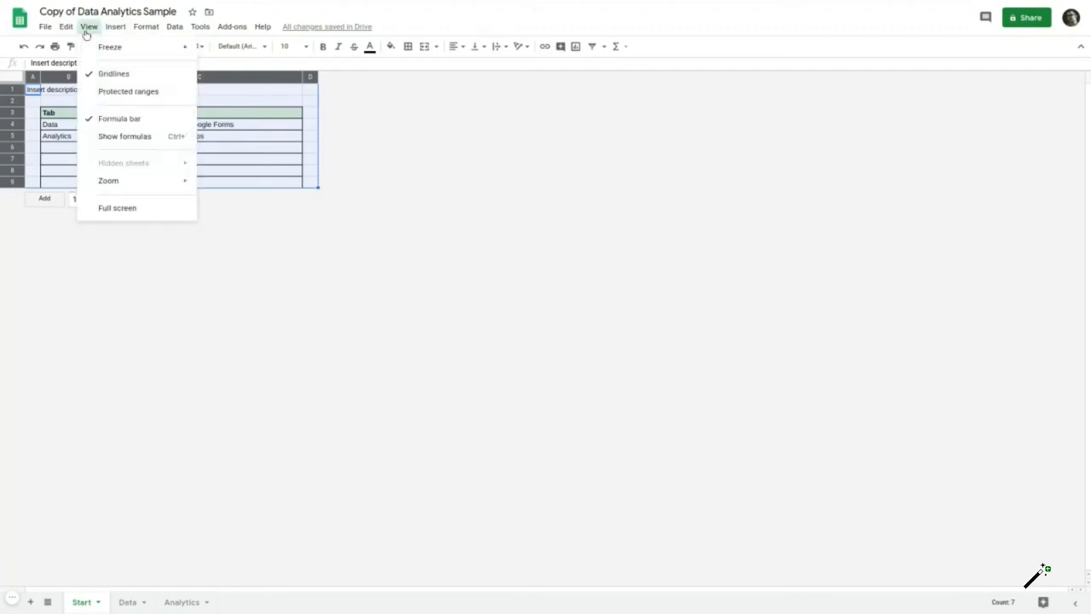
click(100, 76)
click(238, 161)
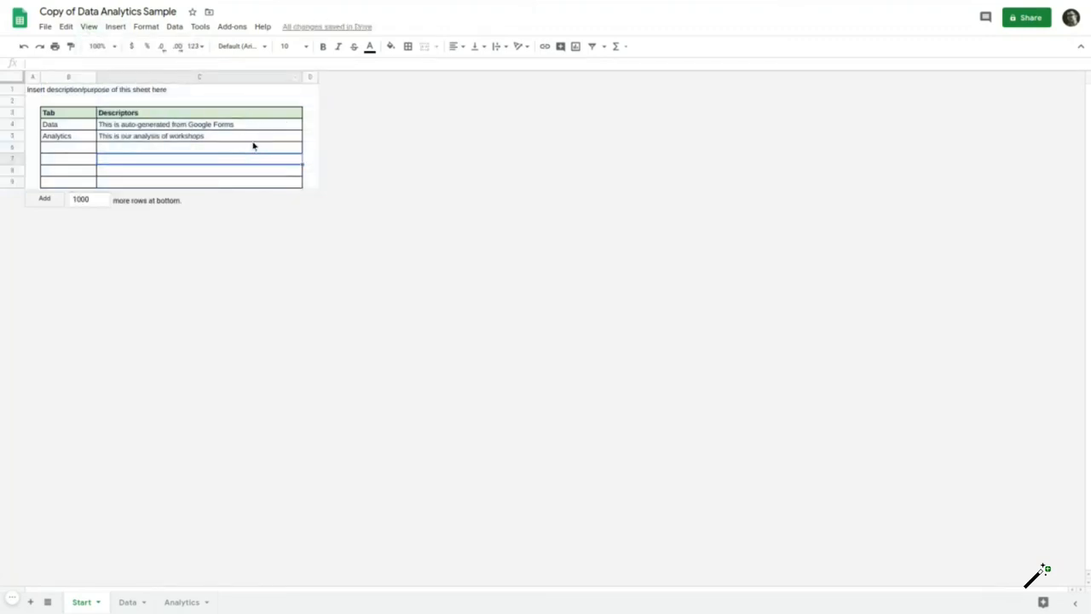
Step: Link the Data entry in B4 to the Data sheet of this spreadsheet
click(86, 126)
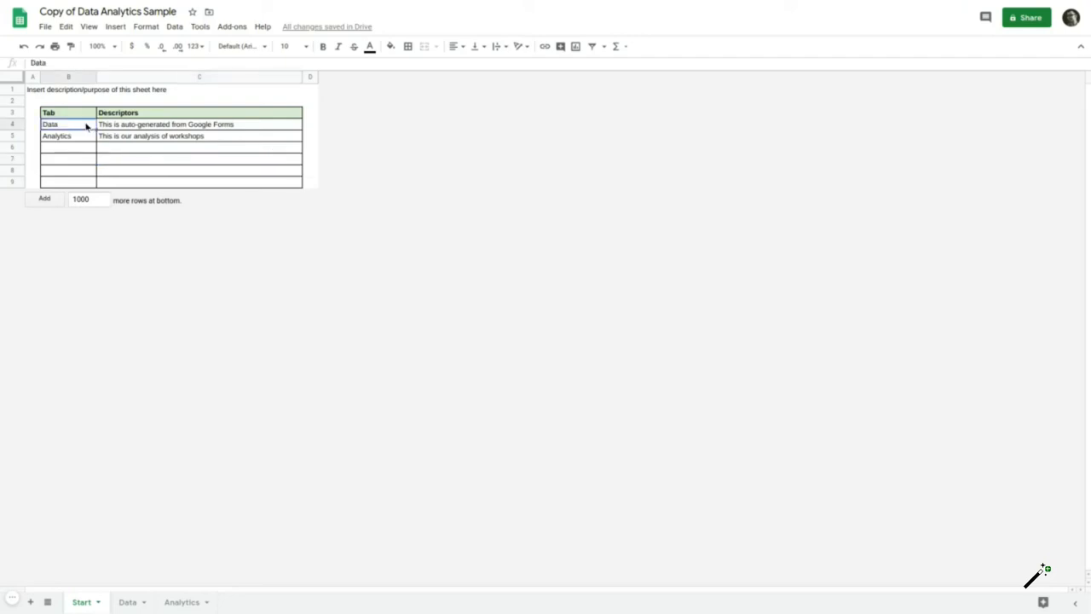
key(ctrl+k)
click(107, 219)
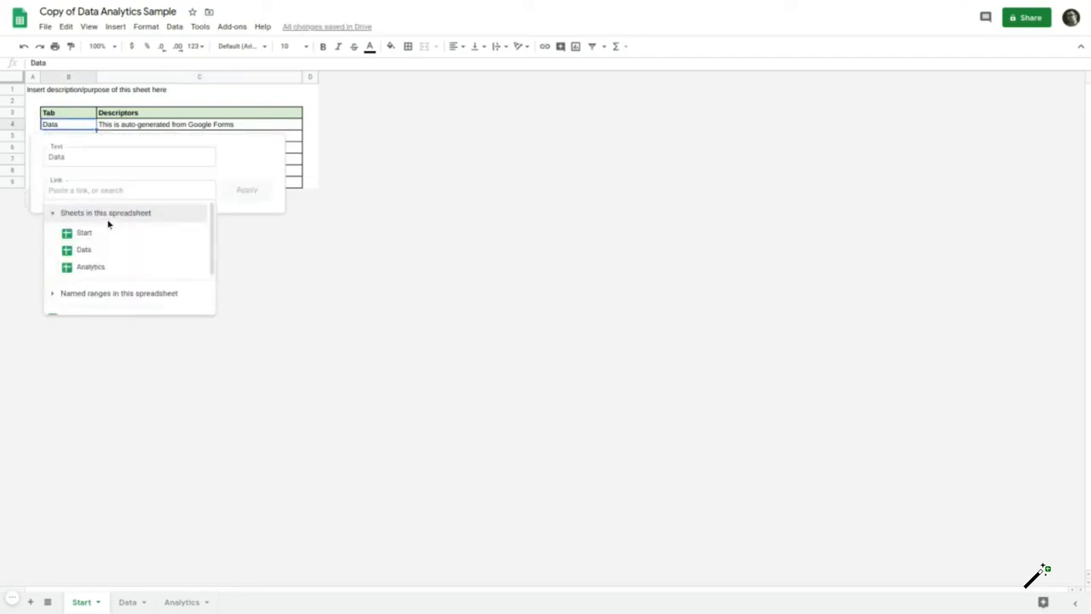
click(92, 250)
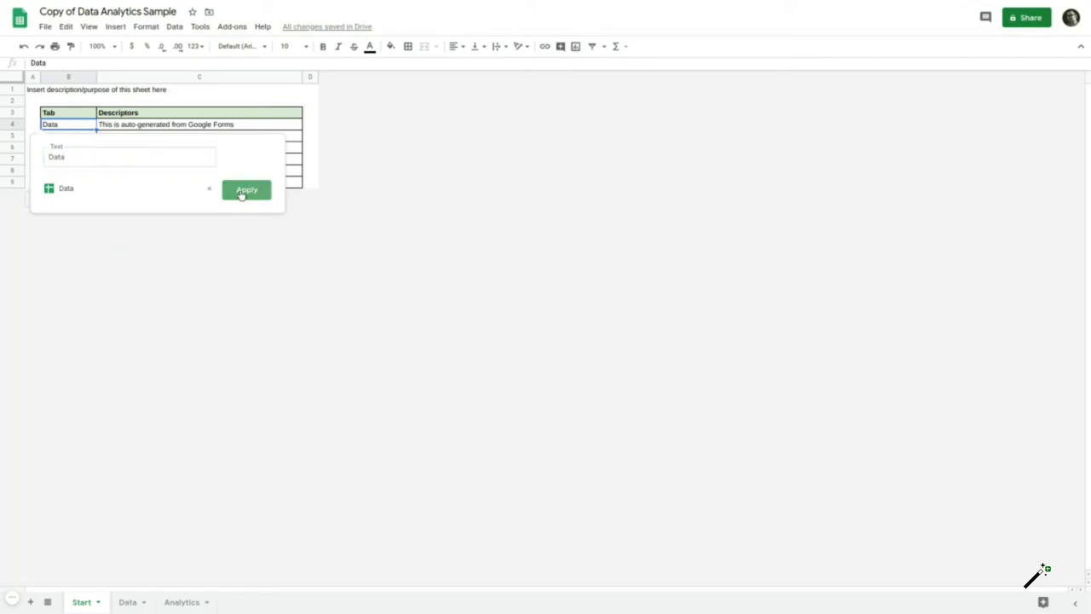
click(242, 191)
Step: Link the Analytics entry in B5 to the Analytics sheet of this spreadsheet
click(80, 141)
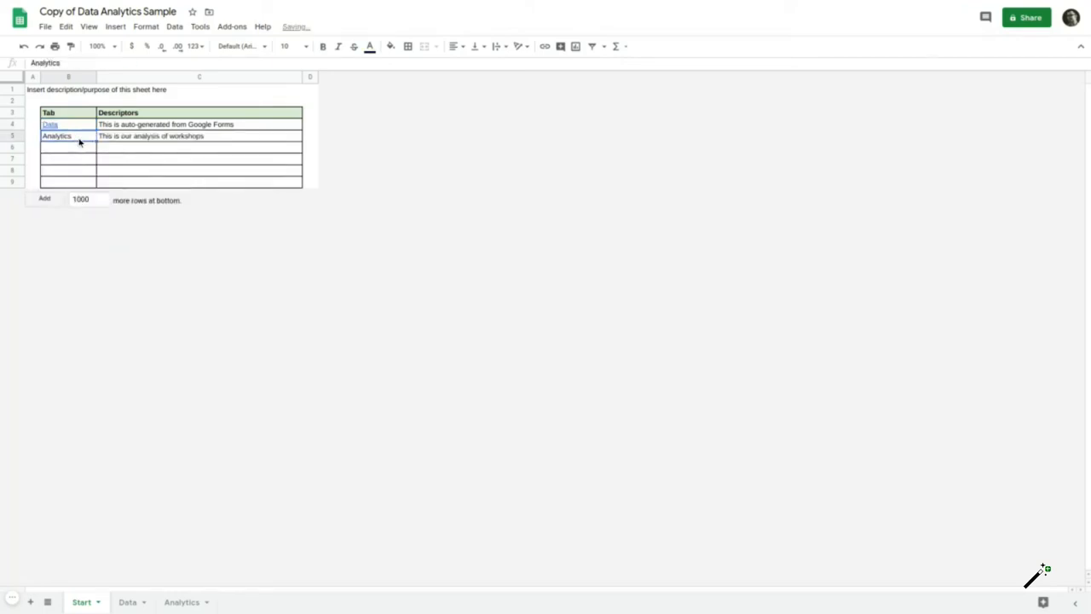
key(ctrl+k)
click(114, 230)
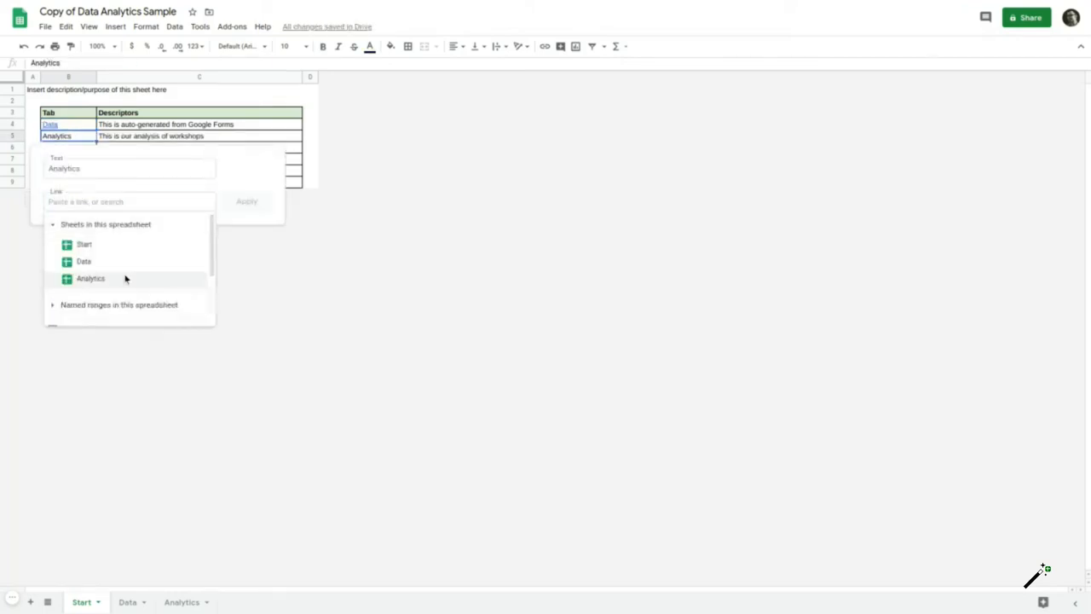
click(124, 277)
click(249, 201)
click(249, 162)
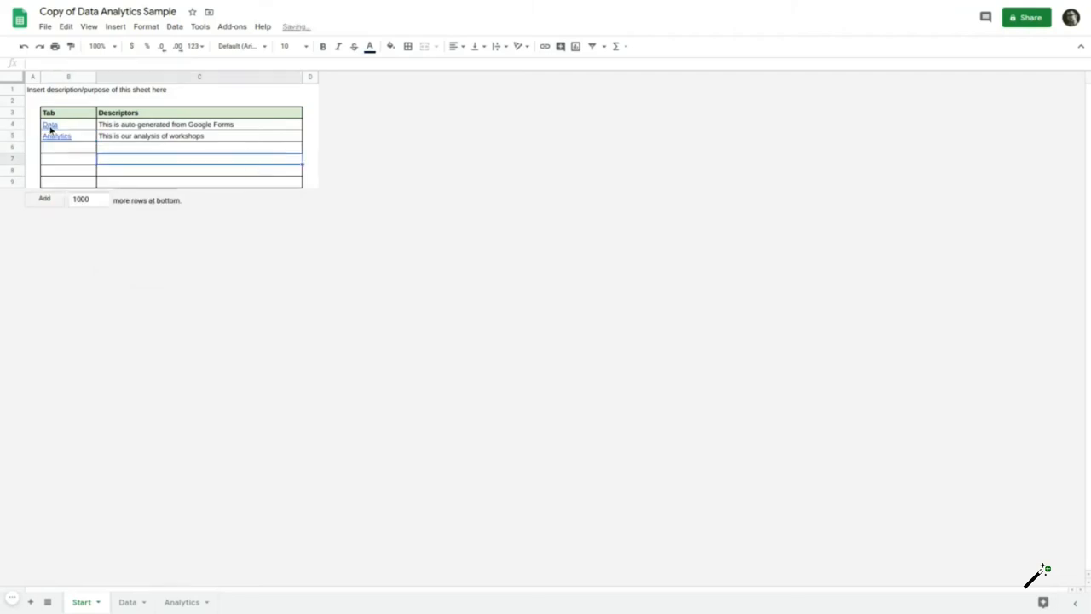
Step: Follow the Data link in B4 to the Data sheet and set the header row's text wrapping to overflow
click(50, 130)
click(78, 130)
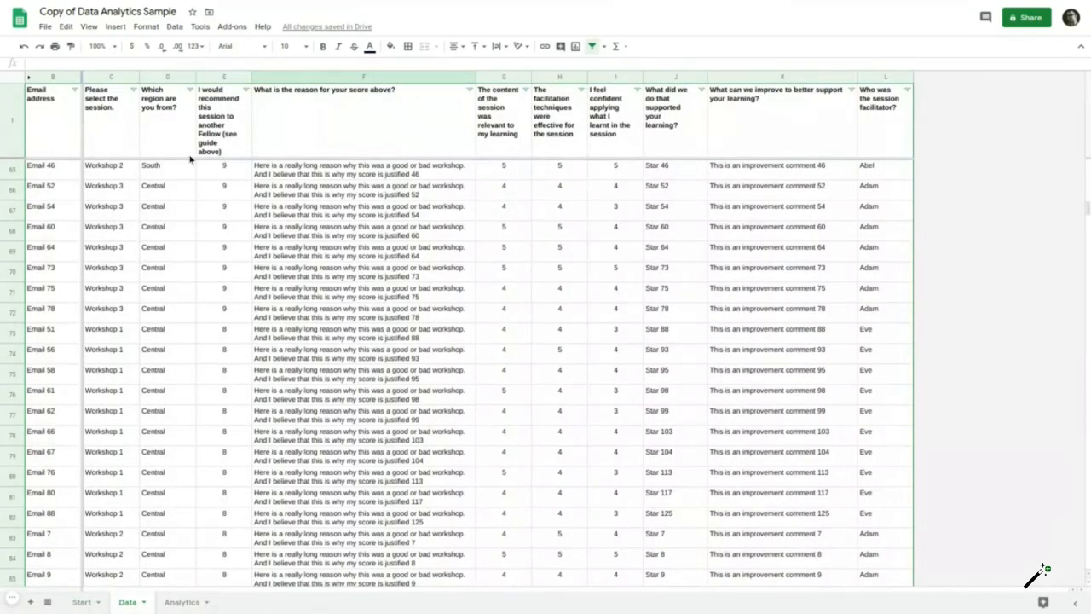
click(228, 127)
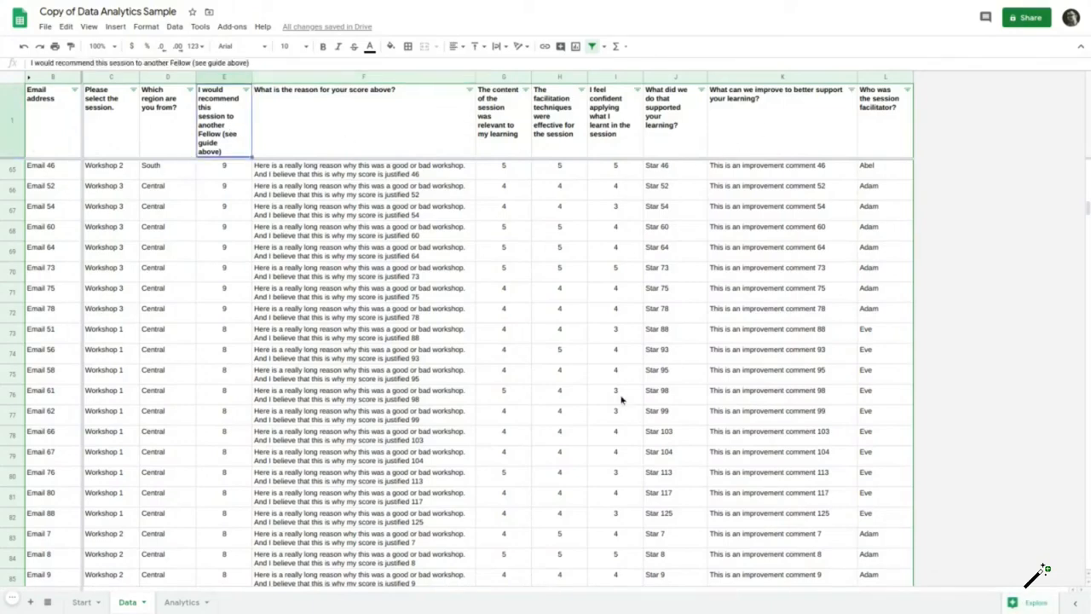
click(18, 113)
click(495, 47)
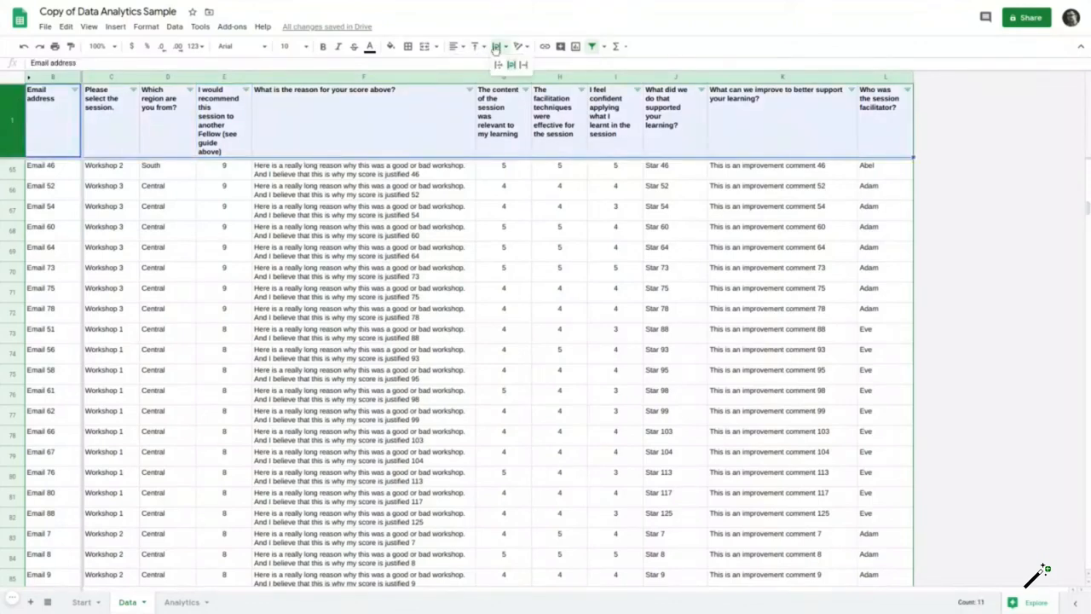
click(498, 66)
click(499, 119)
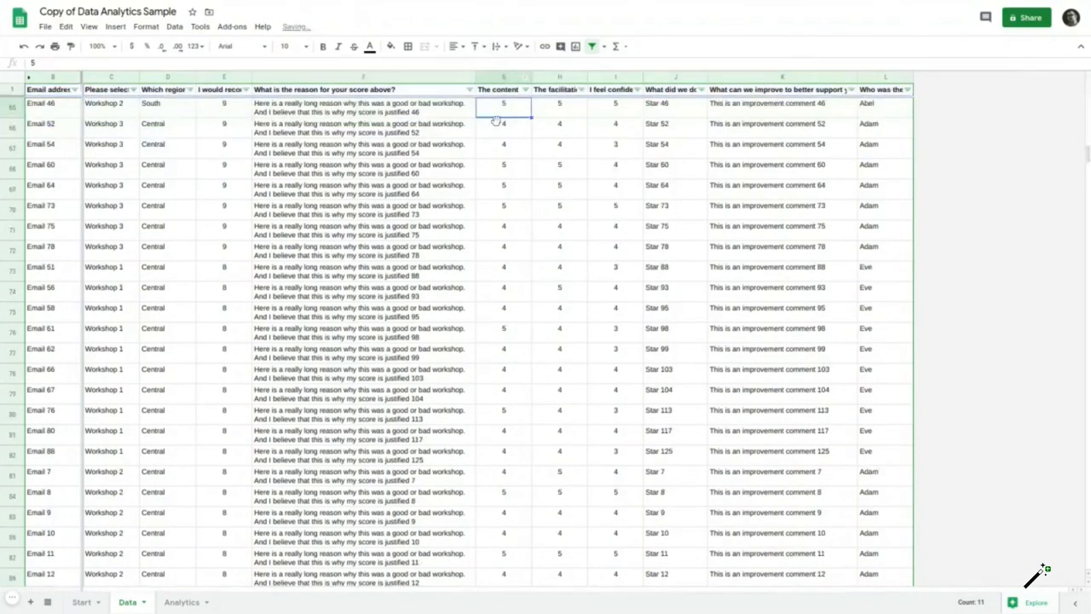